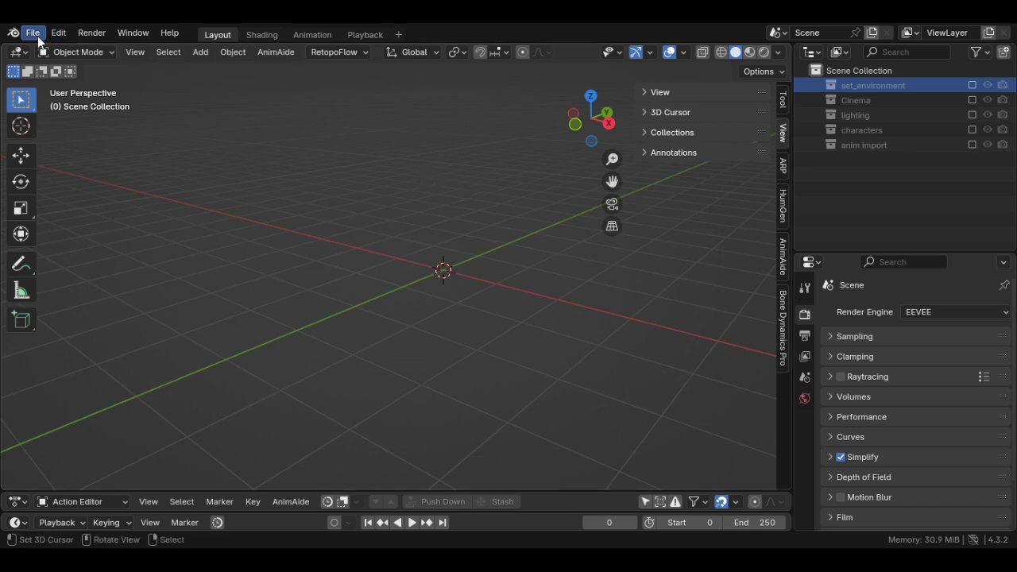
Generate a new male human from the Asian 5 starting human in the Asian presets category of HumGen.
click(784, 204)
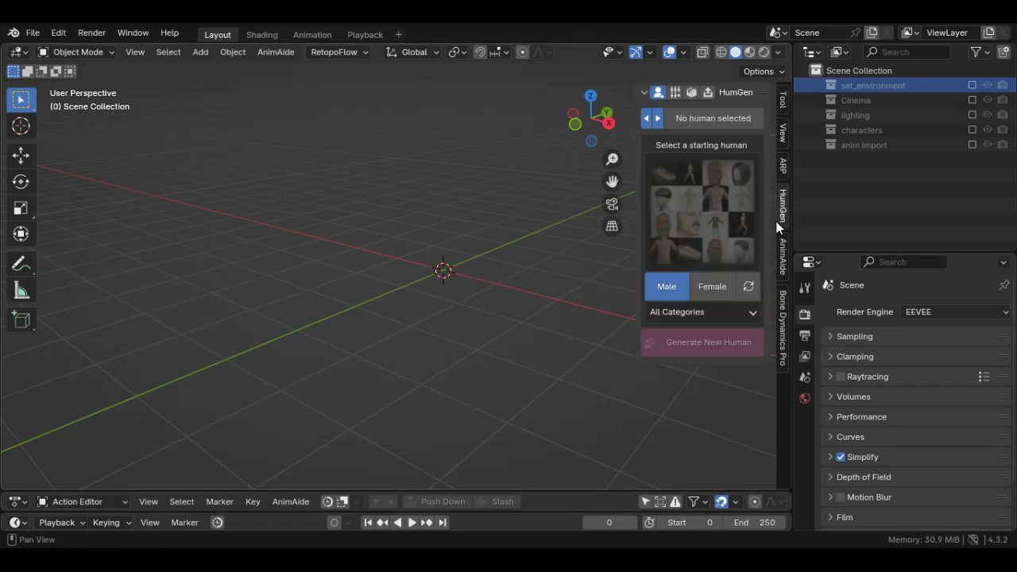
click(700, 312)
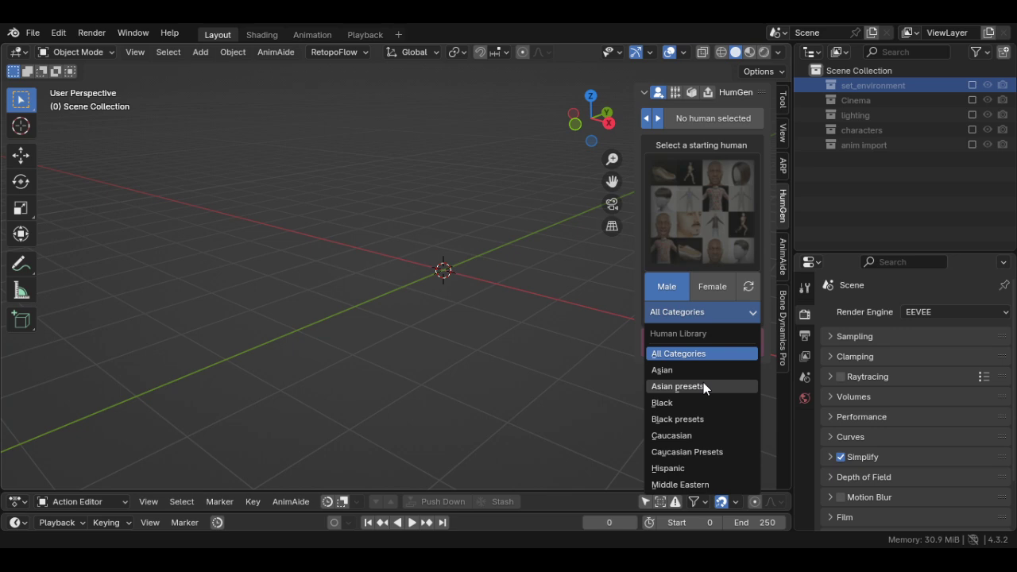
click(703, 383)
click(687, 225)
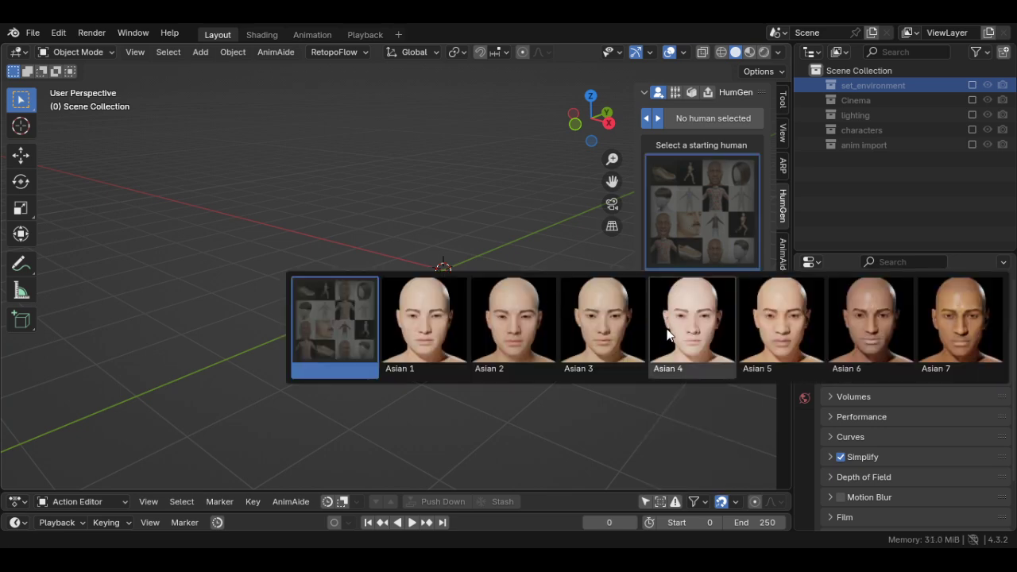
click(767, 332)
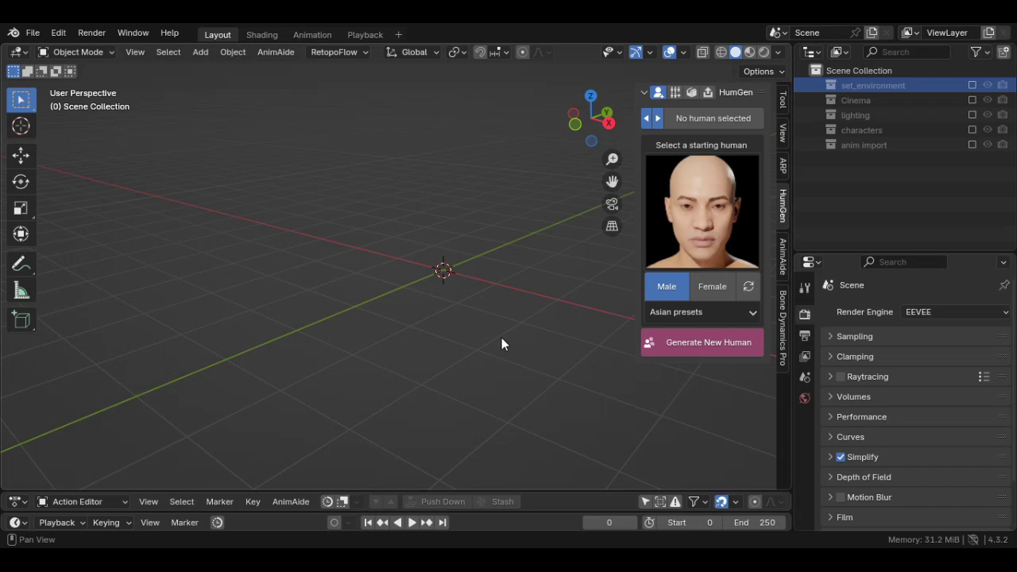
key(KP_Decimal)
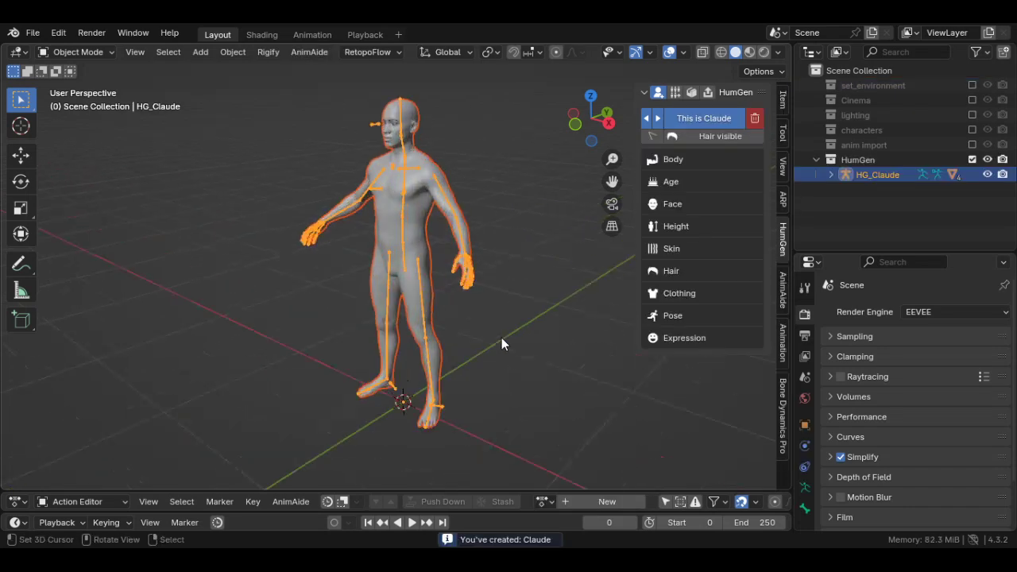
key(KP_1)
ctrl+middle_drag(501, 338, 556, 286)
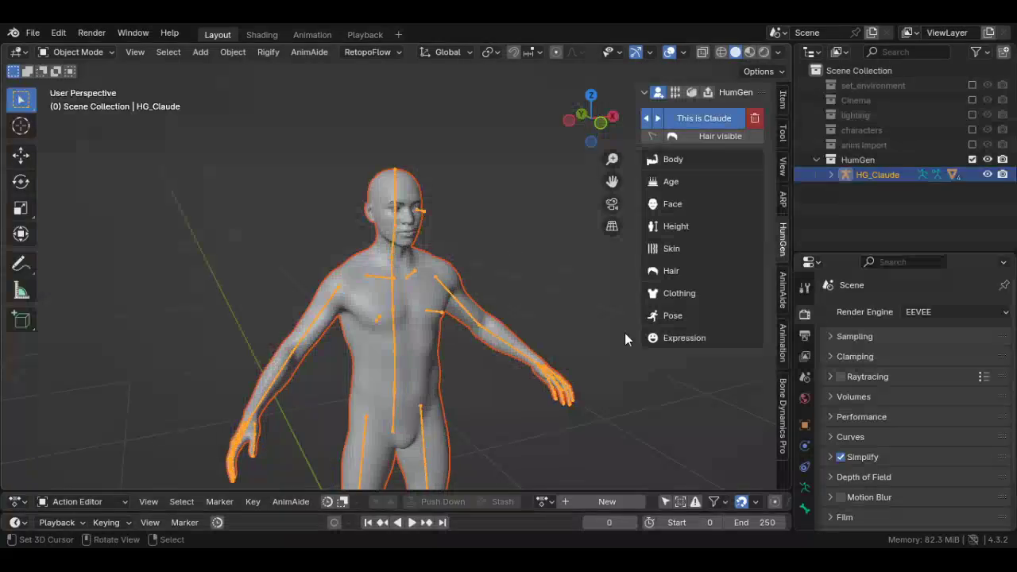
Add a facial rig to the generated human through the Face Rig option of its expression settings.
click(681, 315)
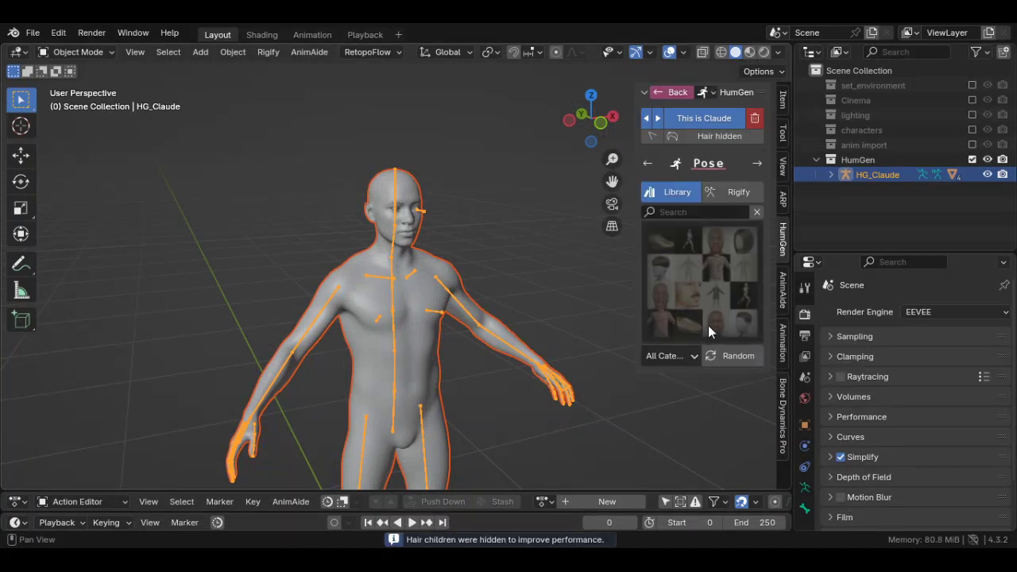
click(675, 93)
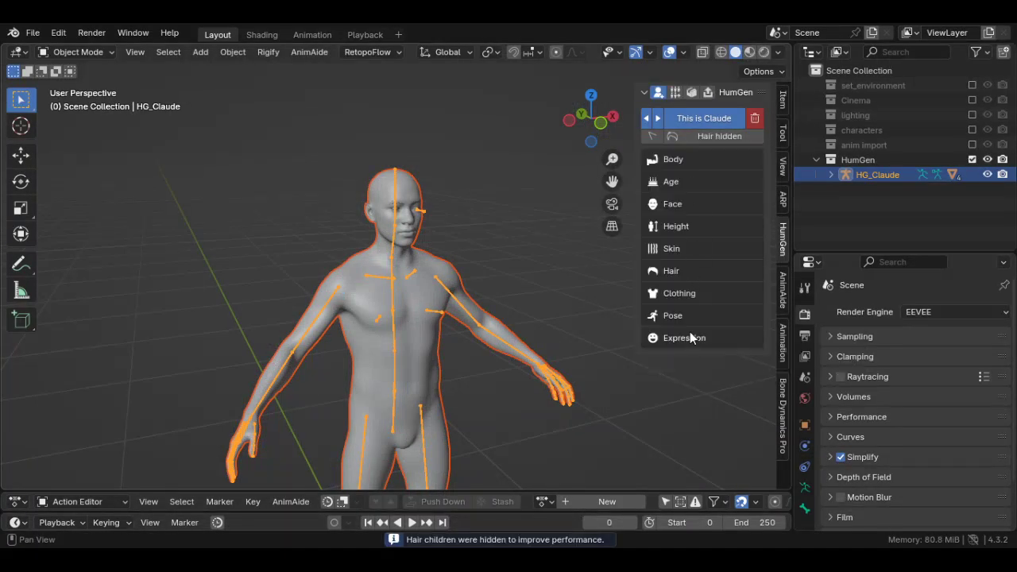
click(689, 338)
click(731, 192)
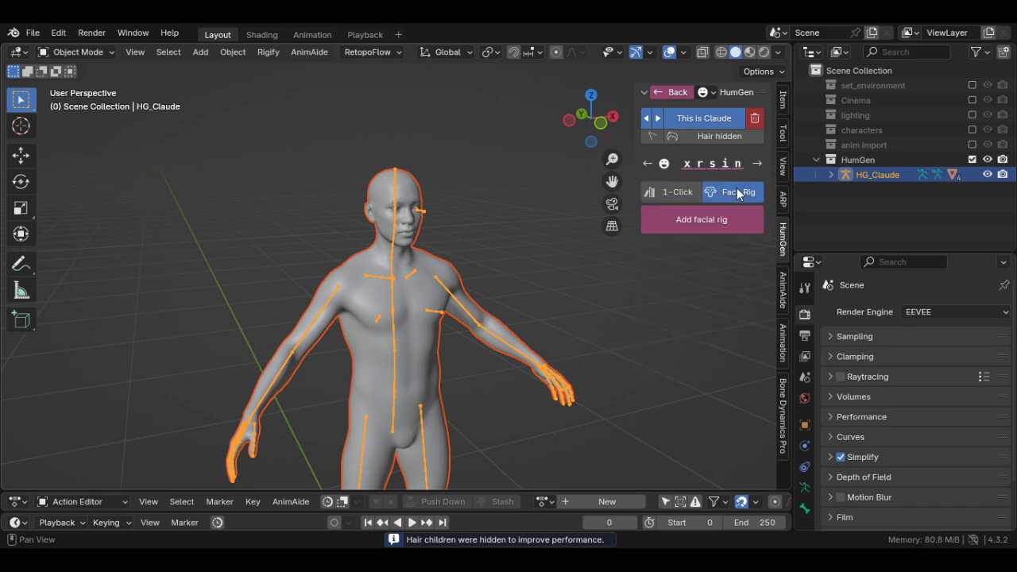
click(698, 218)
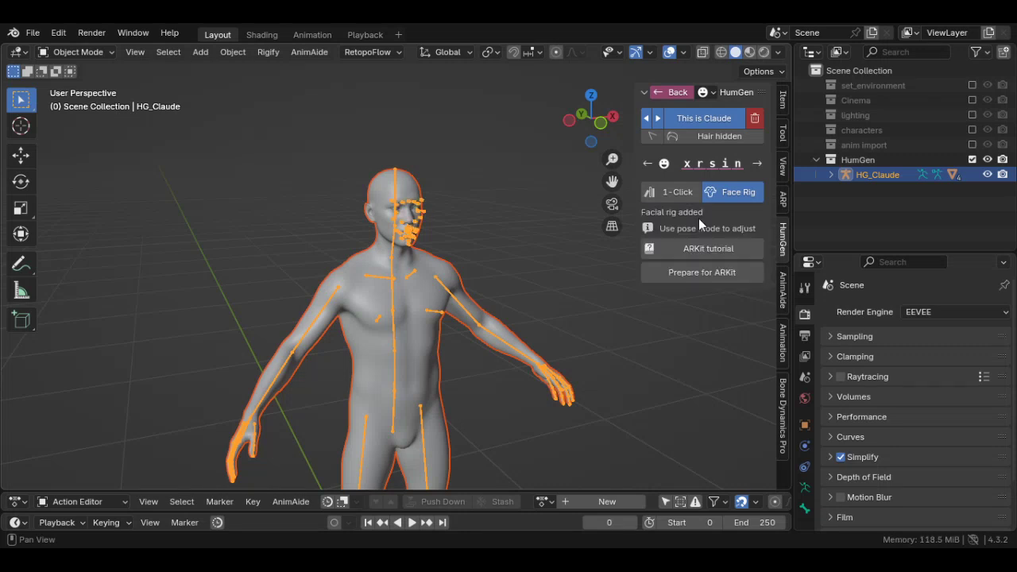
Generate a Rigify rig for the human from its pose settings and select the resulting armature.
click(677, 93)
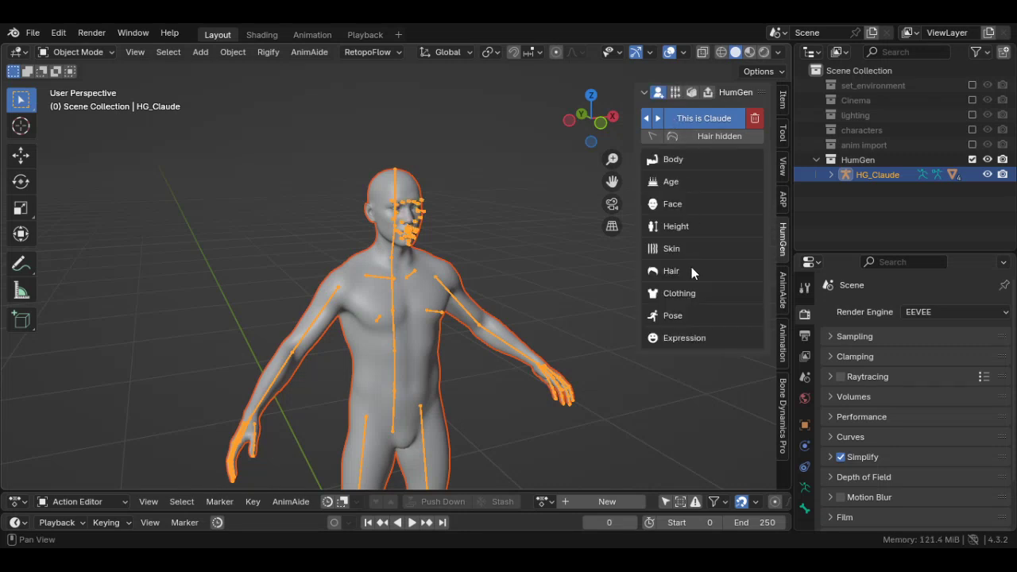
click(683, 314)
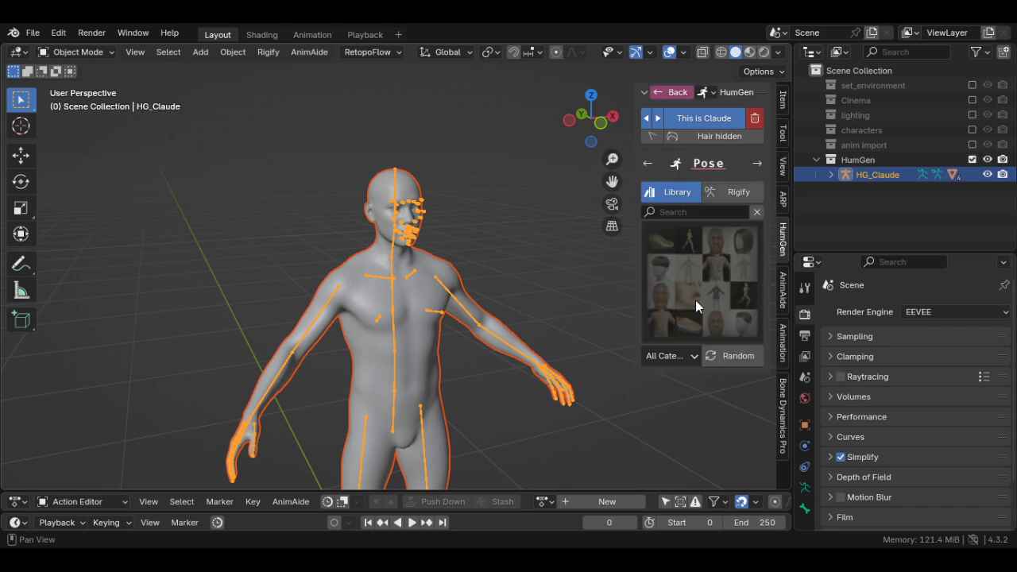
click(731, 192)
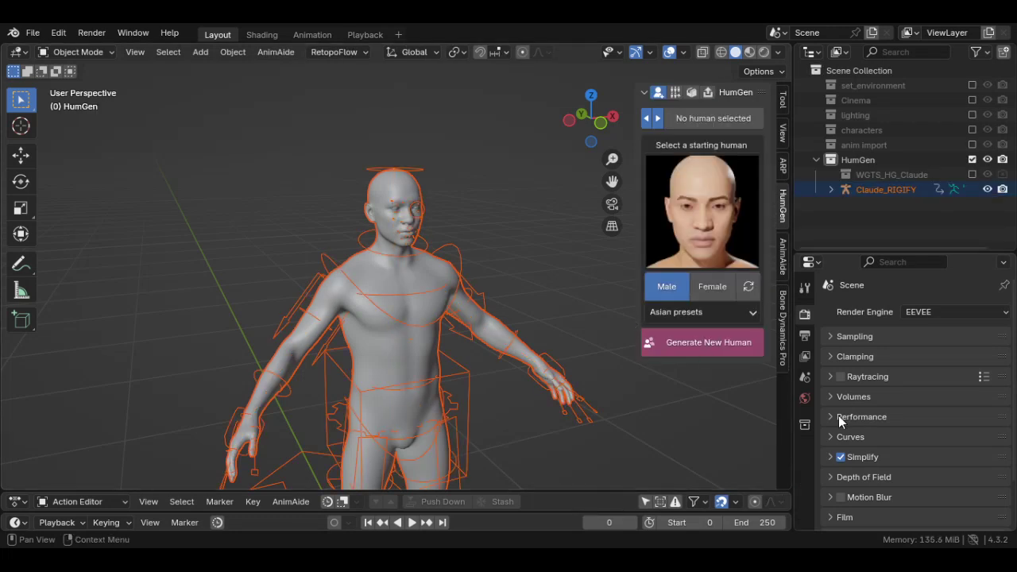
click(878, 196)
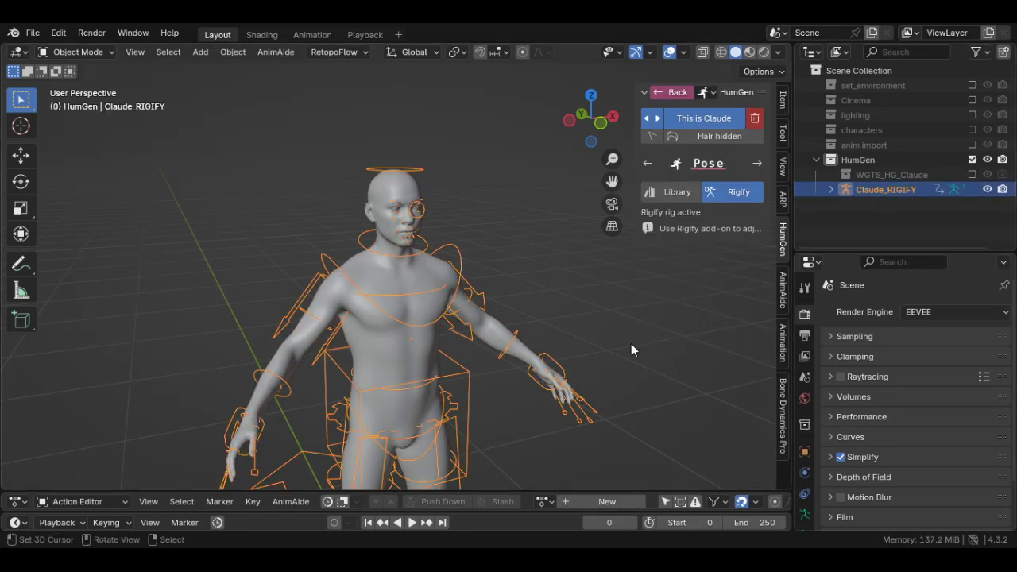
Set the Rigify armature's viewport display to In Front so its controls draw over the body.
key(n)
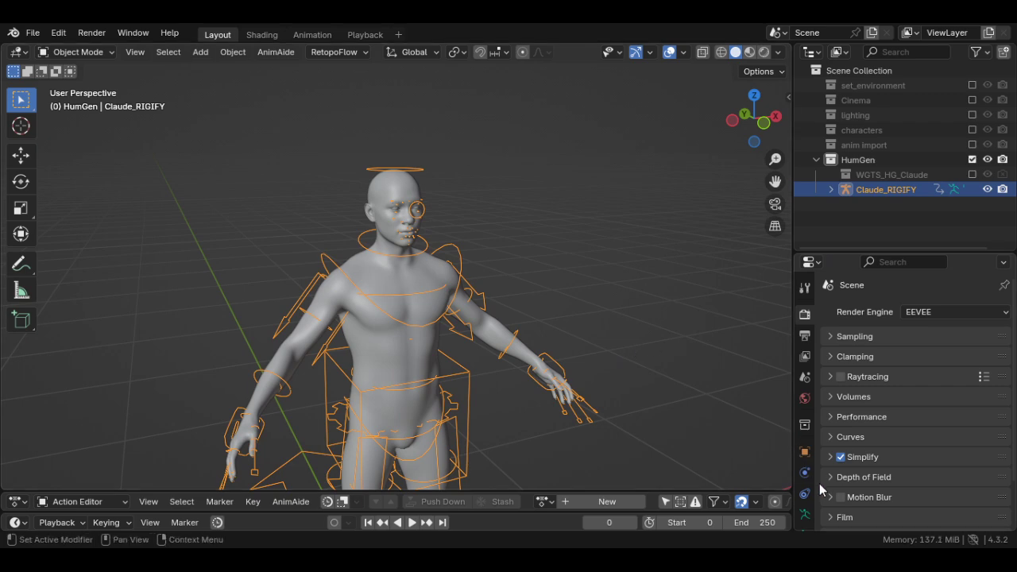
click(804, 514)
click(873, 384)
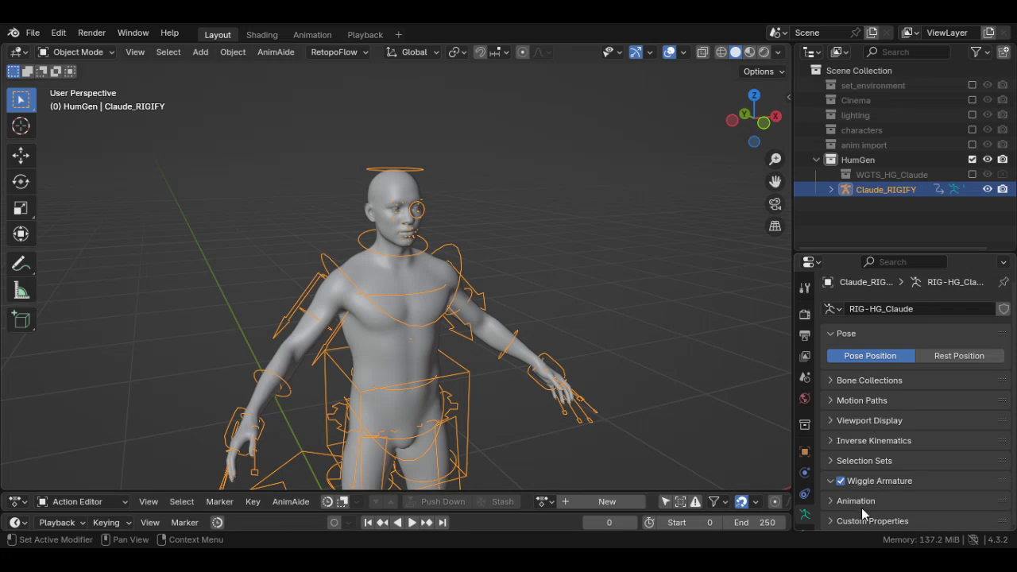
click(873, 423)
scroll(874, 445, down, 3)
click(900, 421)
middle_drag(492, 315, 471, 335)
scroll(472, 337, up, 2)
Bring up the armature's Rig Layers with the Transform section collapsed, and enter Pose Mode.
key(n)
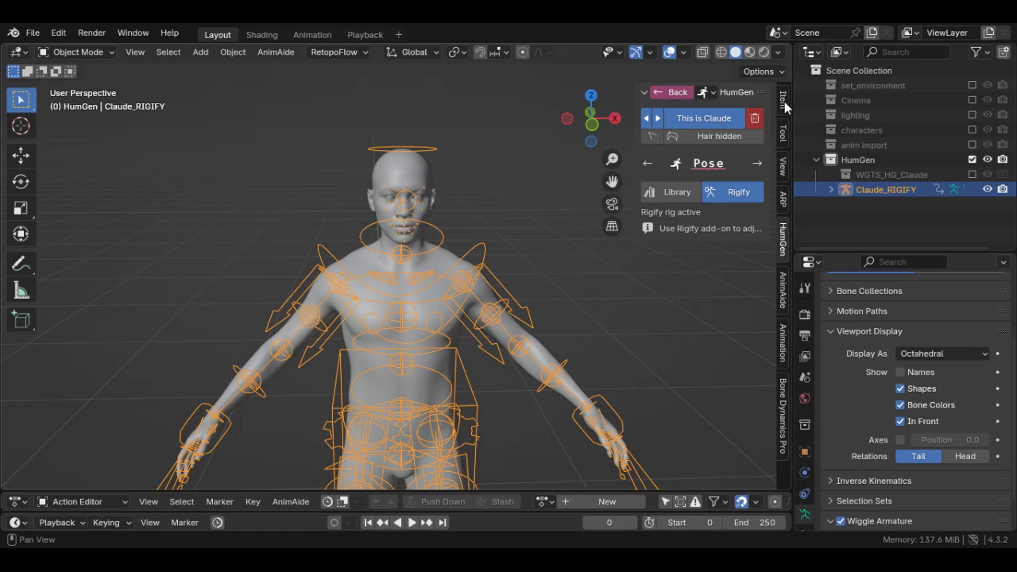
click(782, 135)
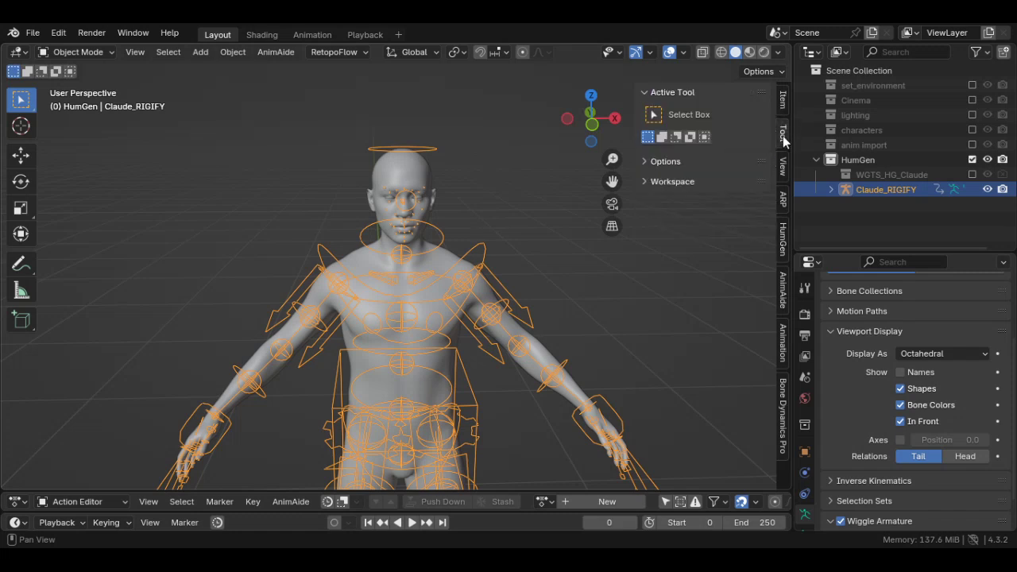
click(783, 98)
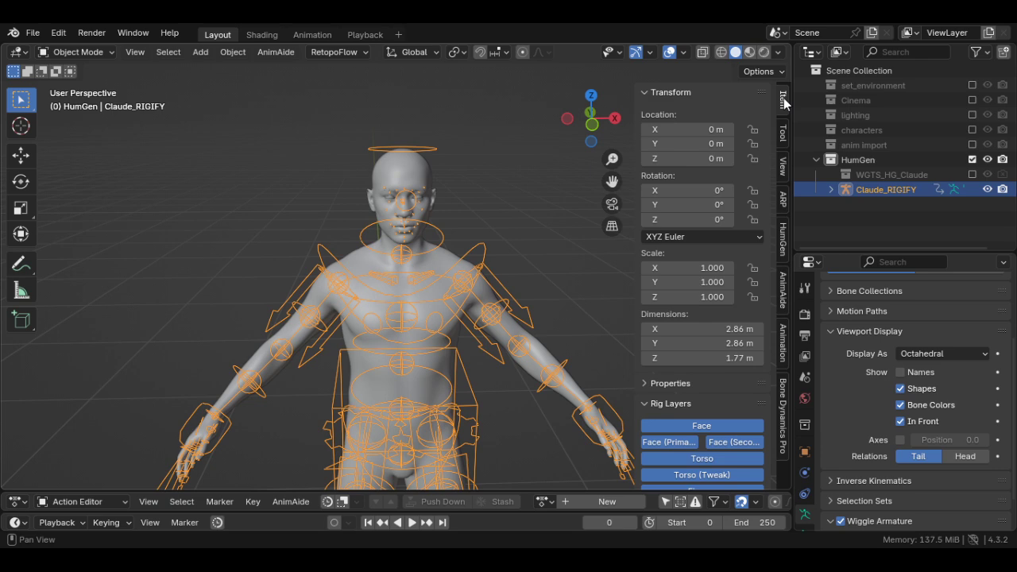
click(669, 92)
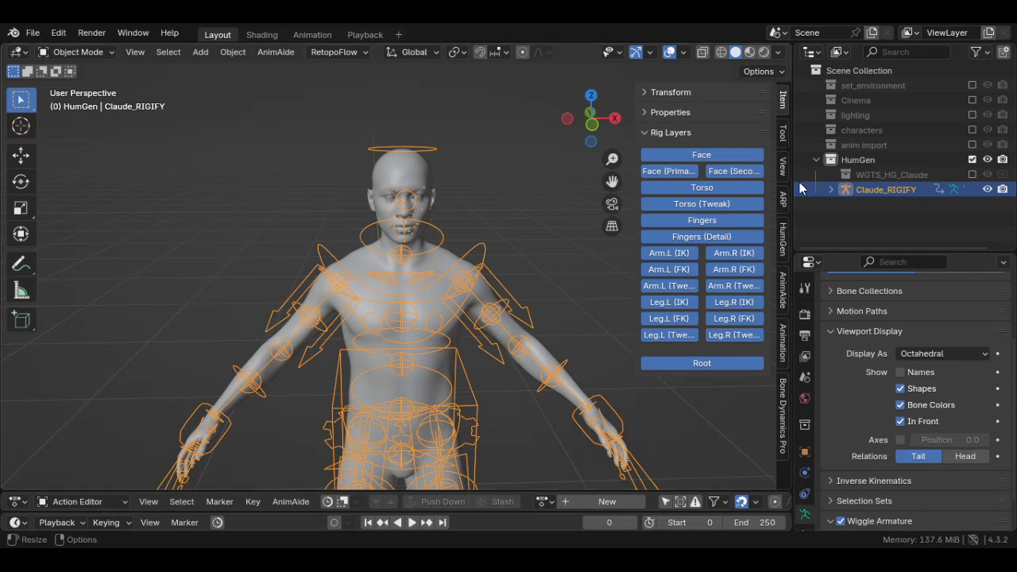
key(ctrl+Tab)
Try moving the left hand's IK control to bend the arm.
middle_drag(523, 247, 544, 321)
scroll(537, 326, up, 3)
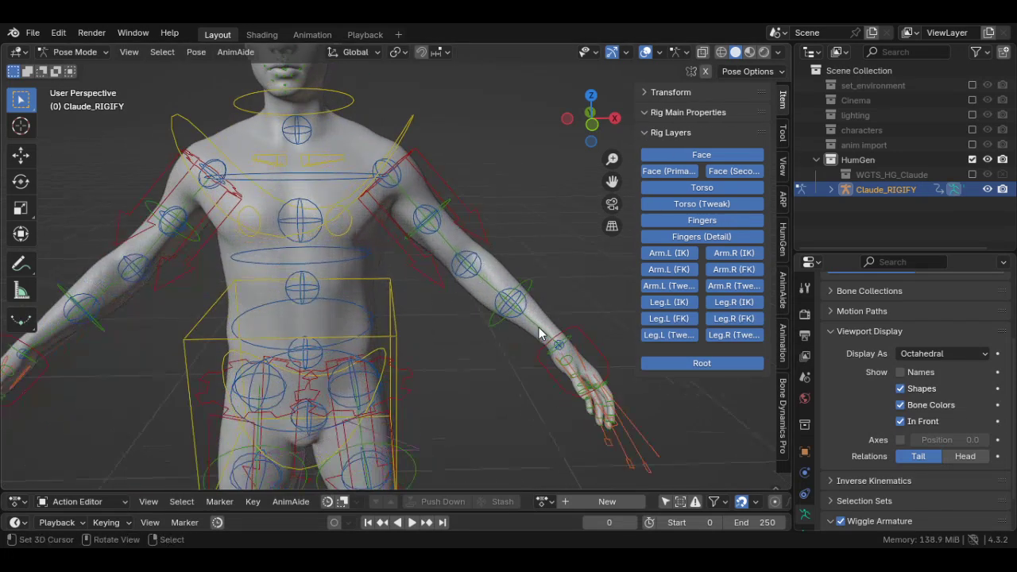
scroll(504, 301, down, 1)
click(501, 298)
scroll(499, 304, down, 2)
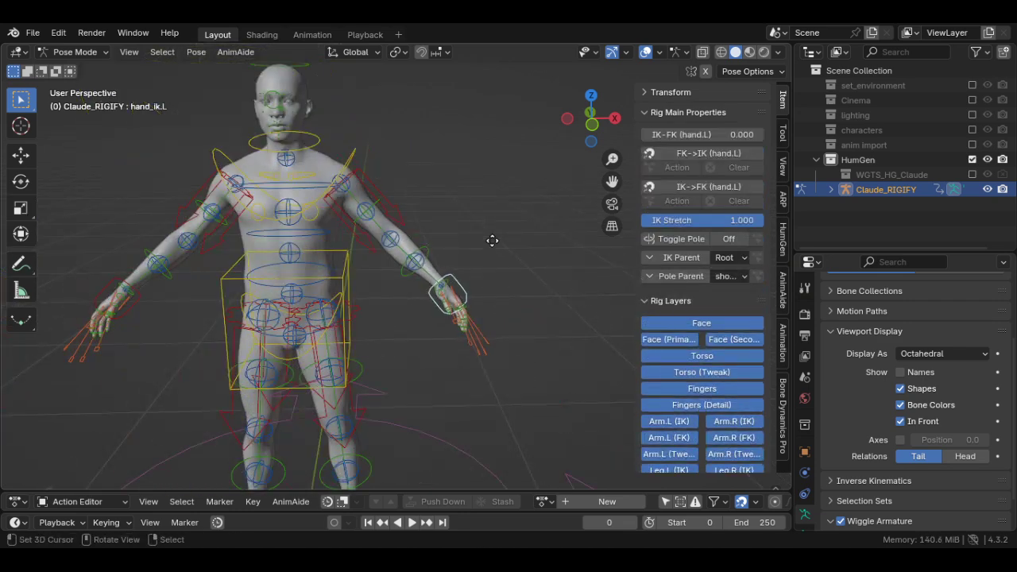
key(g)
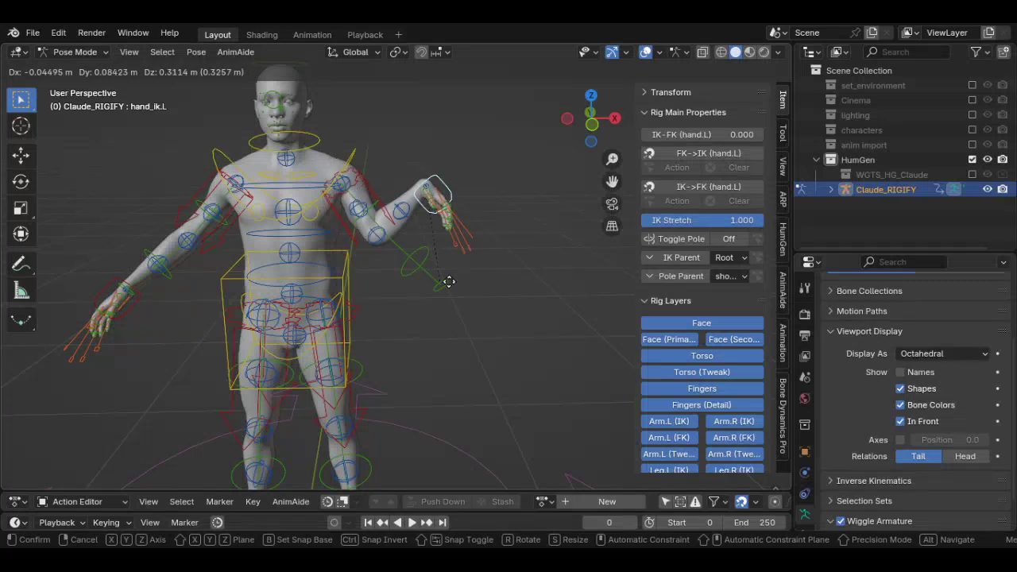
click(463, 295)
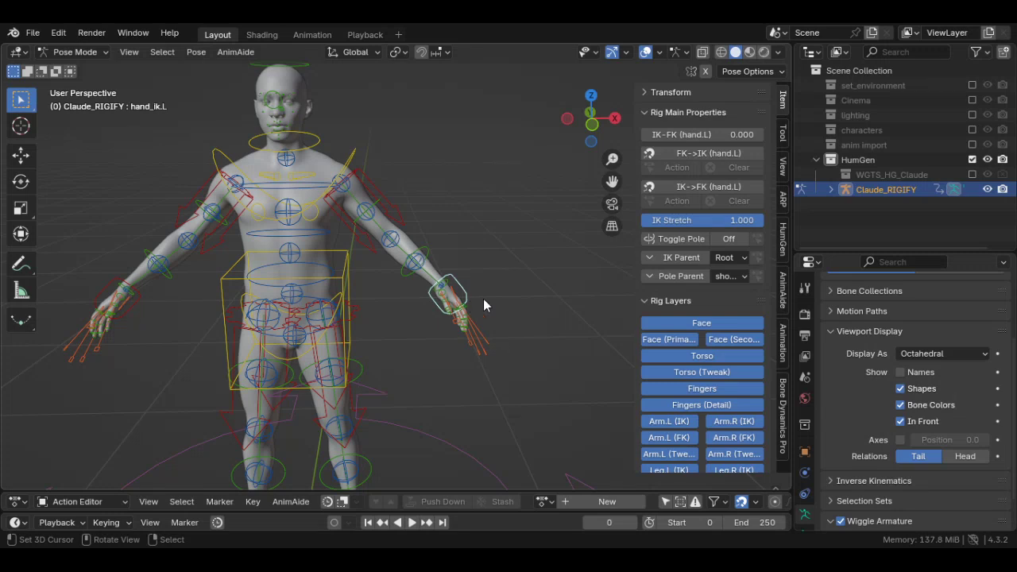
Examine the left arm's IK-FK switch and its upper arm and hand IK controls.
middle_drag(312, 287, 372, 312)
scroll(350, 301, up, 4)
scroll(370, 311, down, 4)
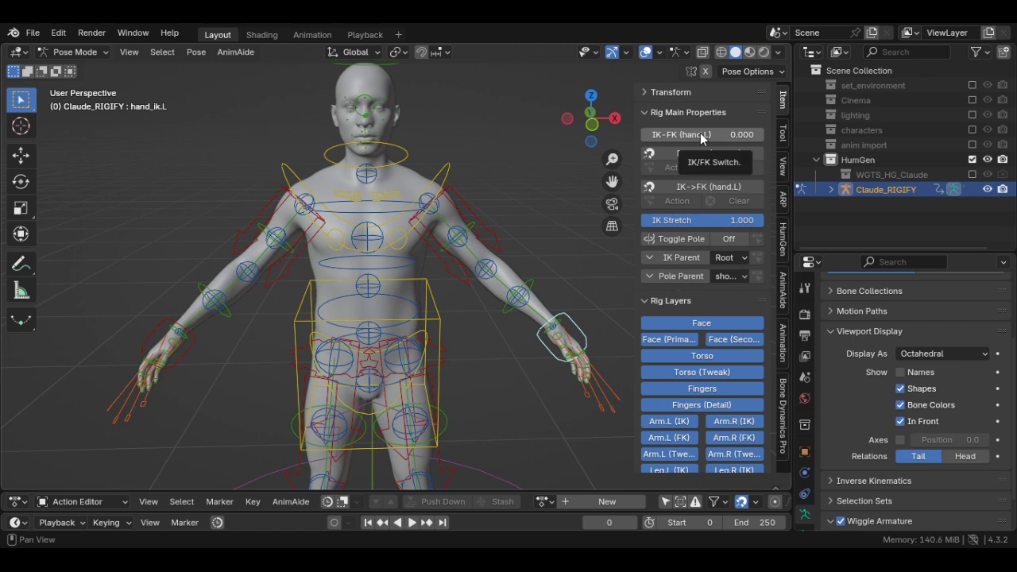
scroll(454, 270, up, 5)
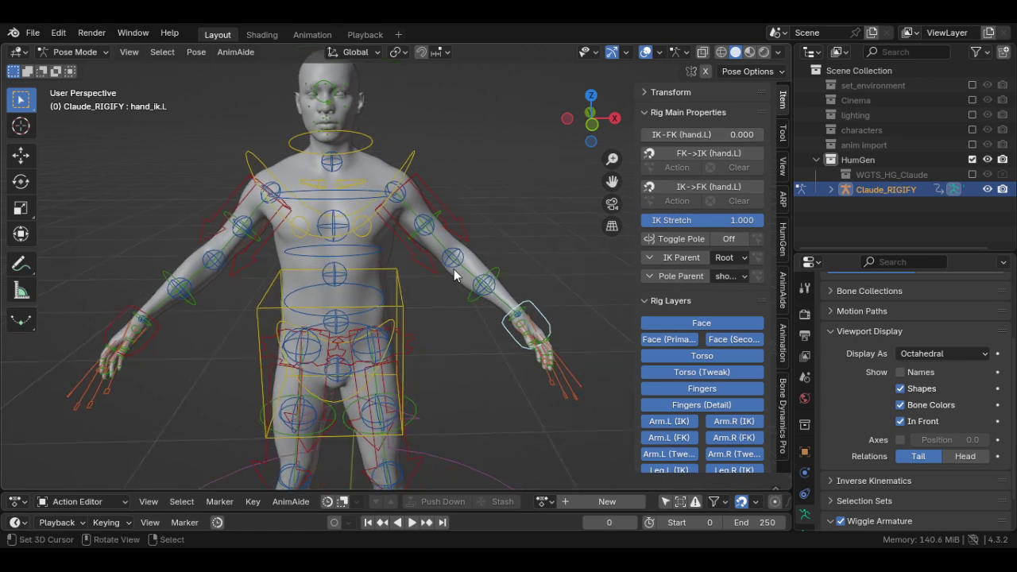
click(457, 168)
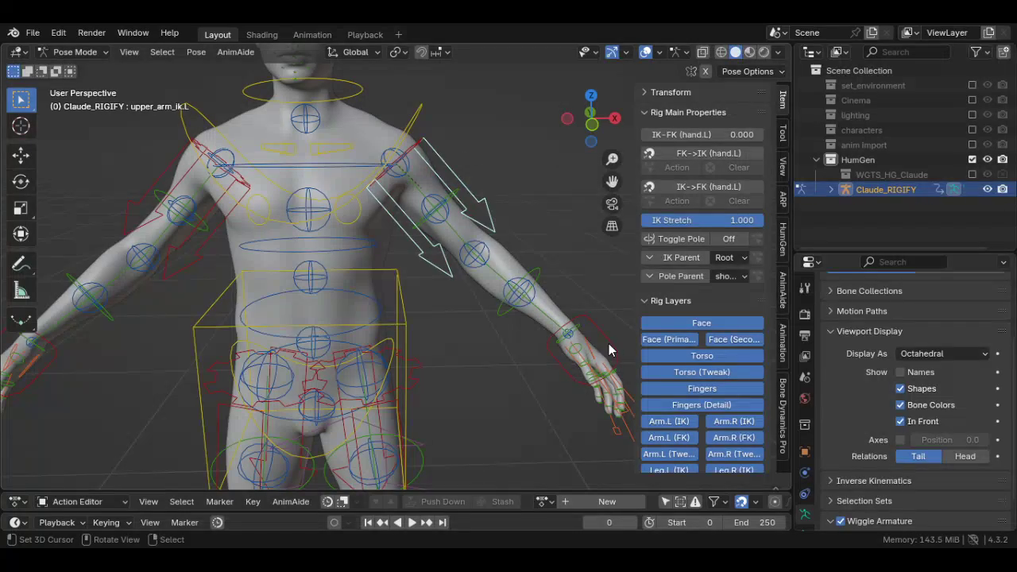
click(609, 344)
Select the left thigh's IK control, then try raising the left foot with its IK control.
scroll(490, 343, down, 4)
shift+middle_drag(491, 343, 425, 257)
click(406, 306)
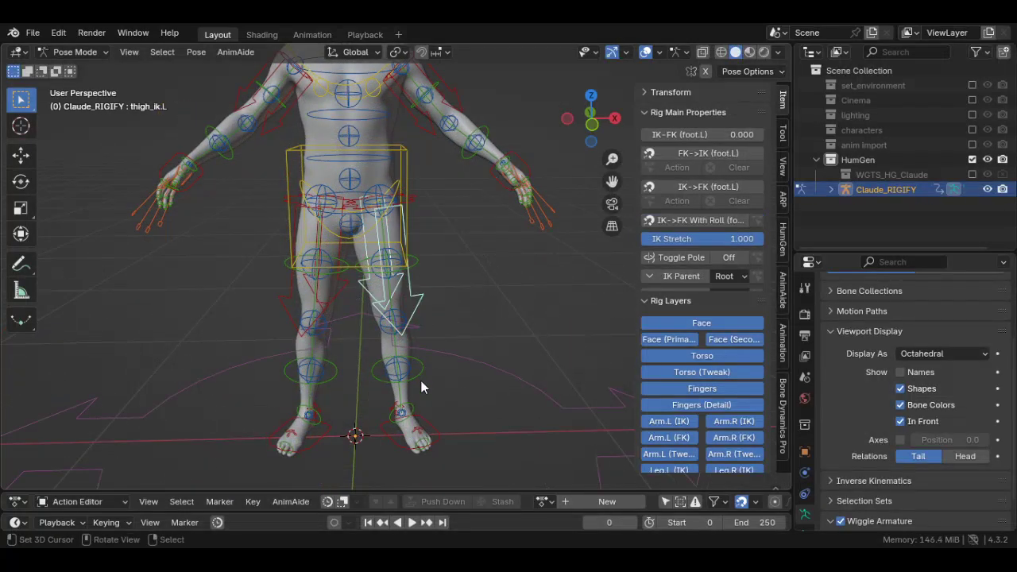
click(428, 431)
key(g)
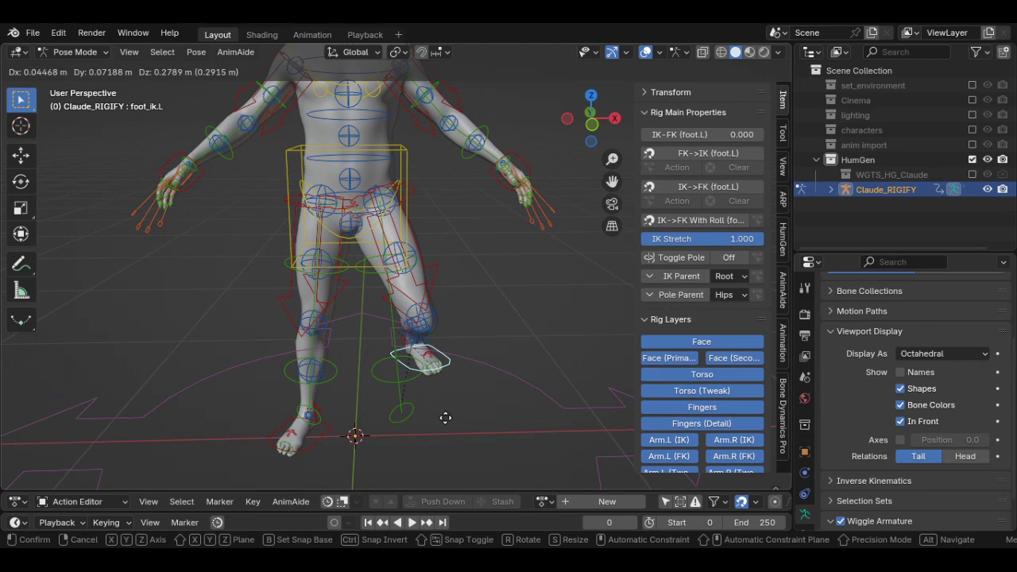
right_click(459, 388)
Try rotating the left forearm's FK control while the arm is in IK mode.
middle_drag(469, 227, 412, 379)
scroll(413, 379, up, 4)
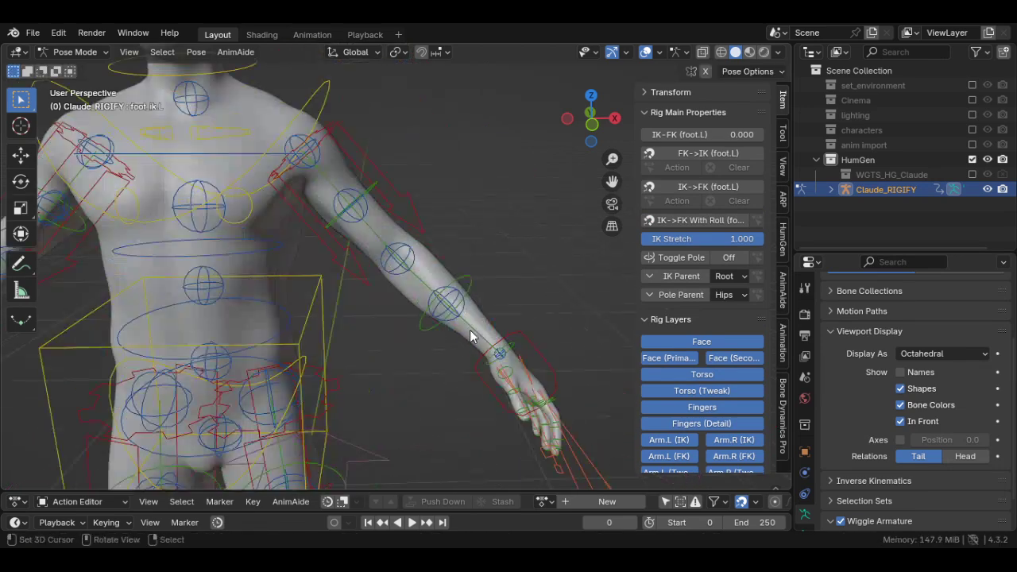
click(469, 330)
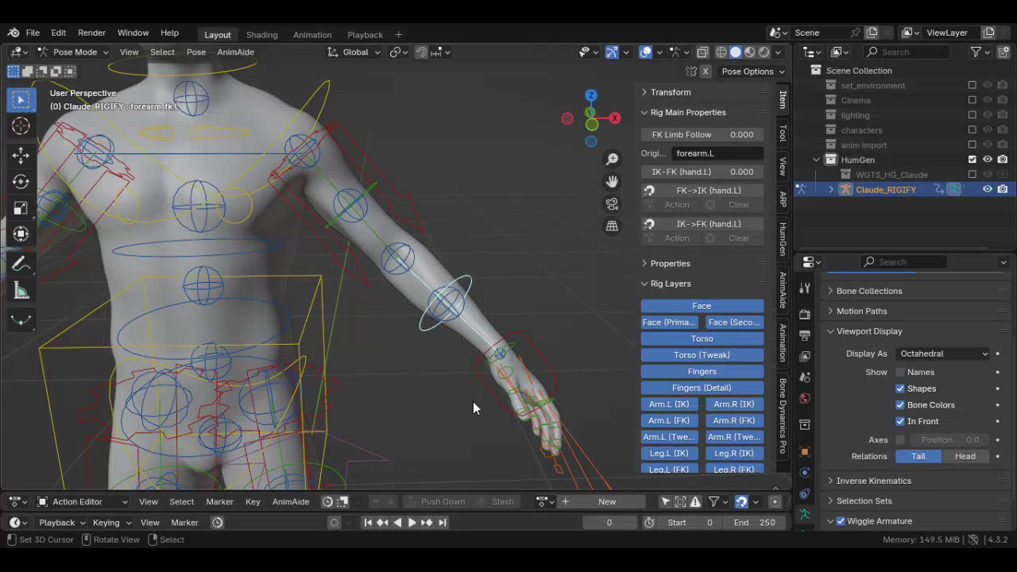
key(r)
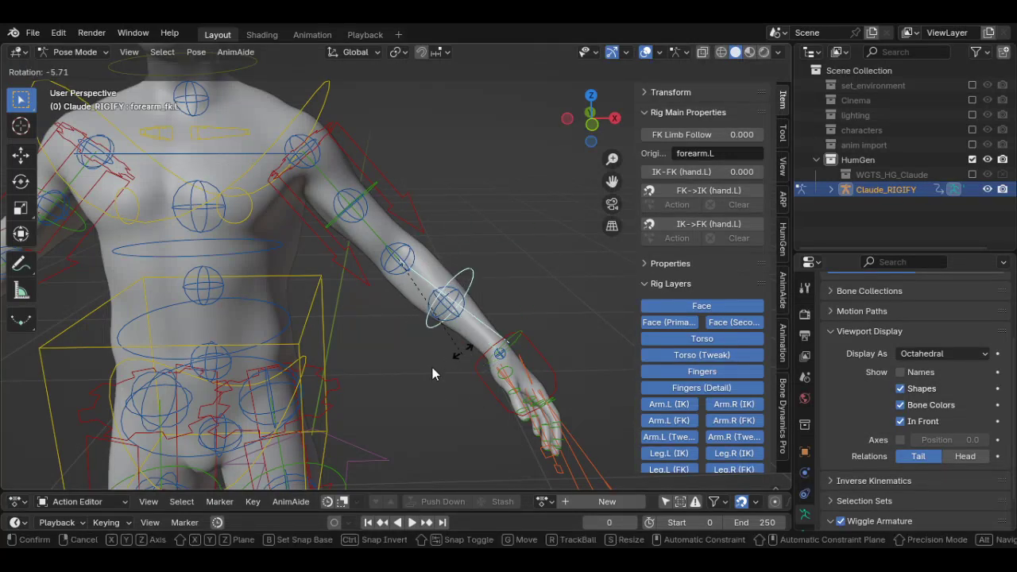
click(435, 366)
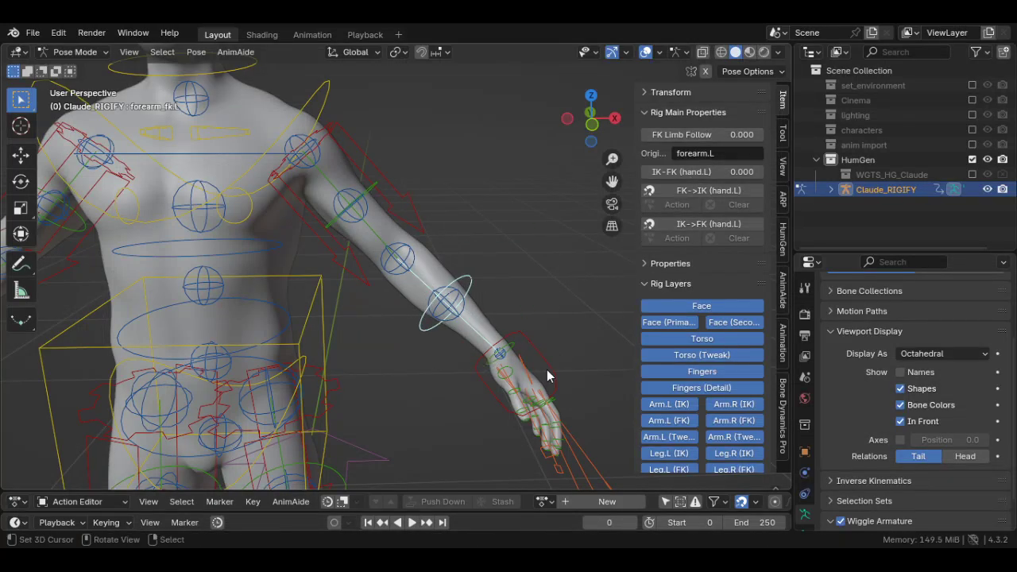
Set the left hand's IK-FK switch to 1.000 to put the left arm in FK mode.
click(547, 362)
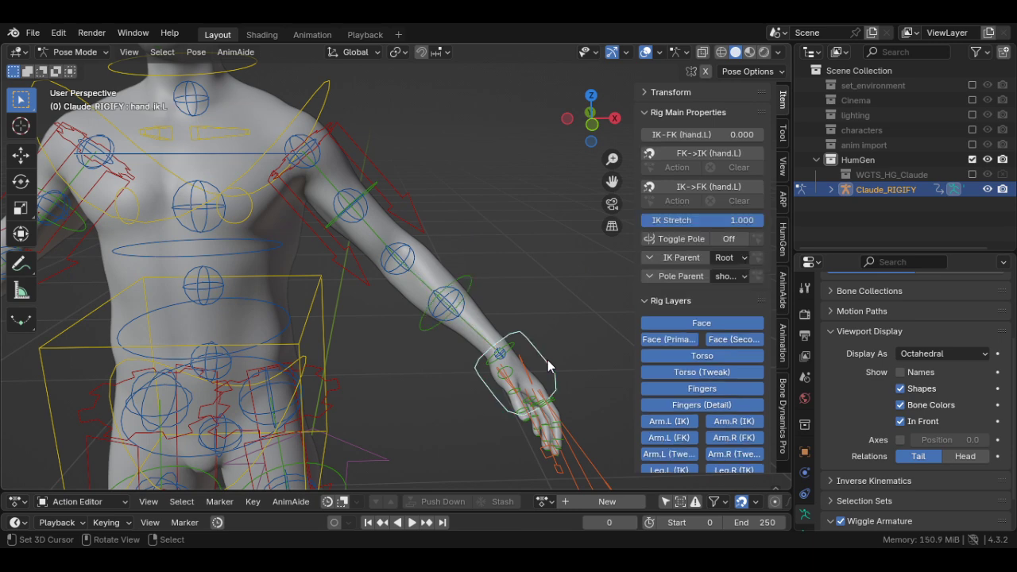
double_click(686, 136)
text(1)
key(Return)
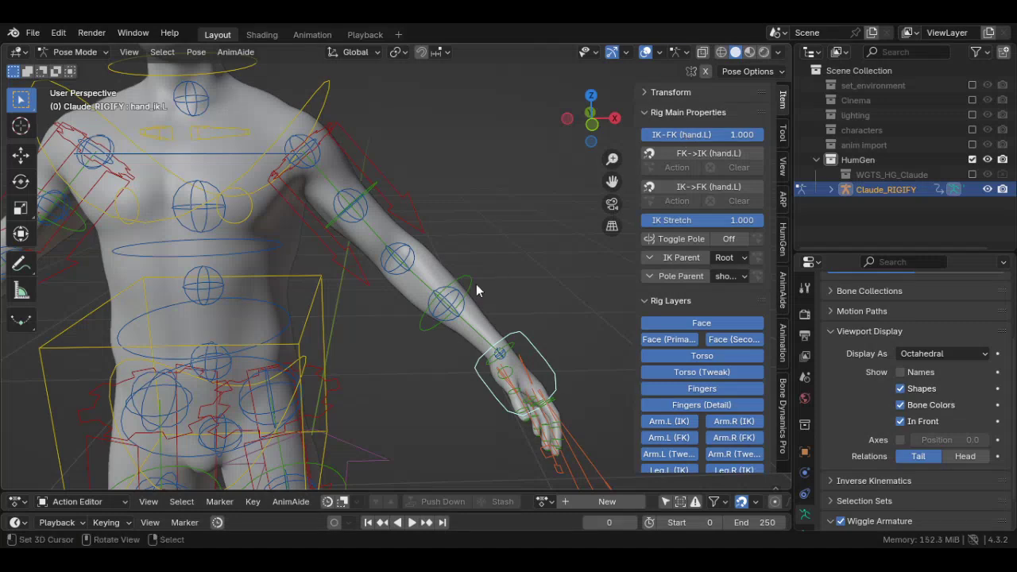
Try moving the left hand's IK control and rotating the left forearm's FK control while the arm is in FK mode.
key(g)
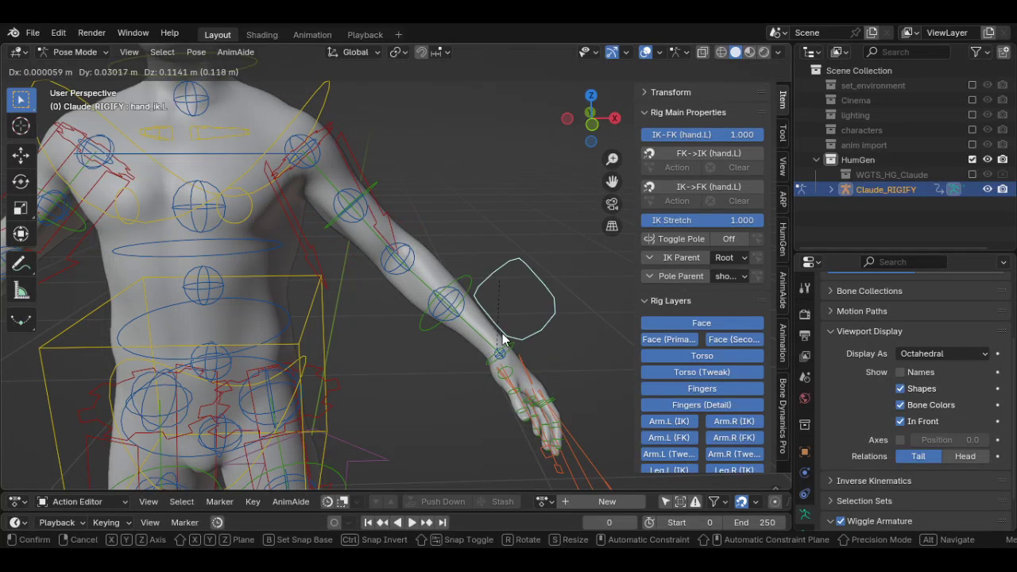
key(Escape)
click(476, 331)
key(r)
key(Escape)
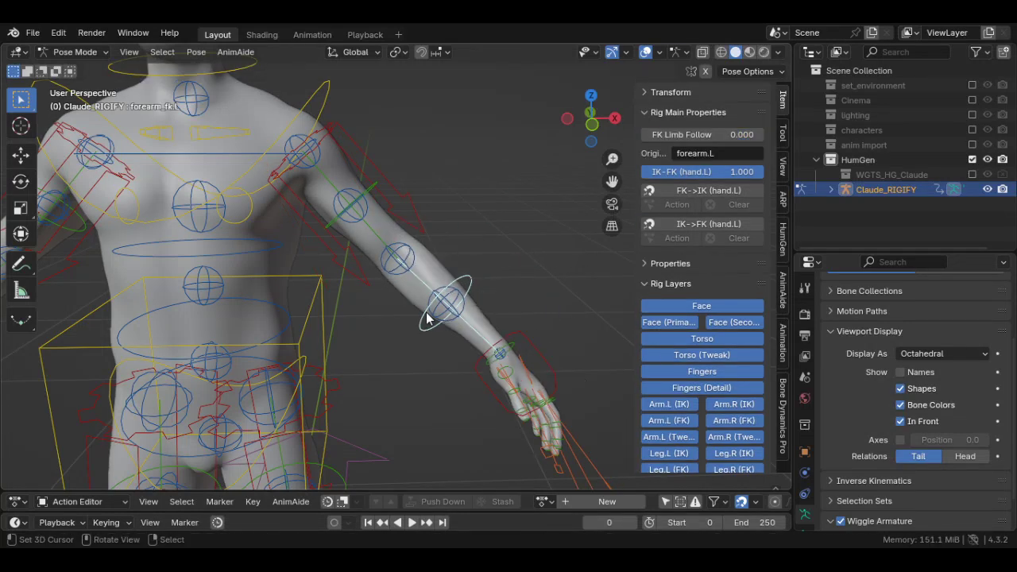
Set the right hand's IK-FK switch to 1.000 to put the right arm in FK mode.
middle_drag(461, 318, 421, 274)
scroll(421, 275, up, 3)
click(230, 276)
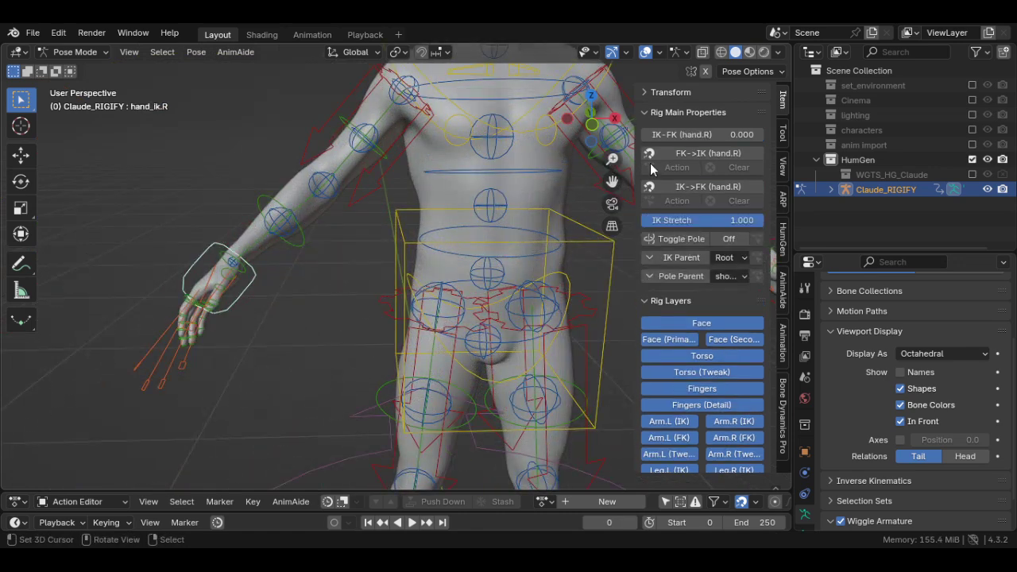
click(708, 134)
text(1)
key(Return)
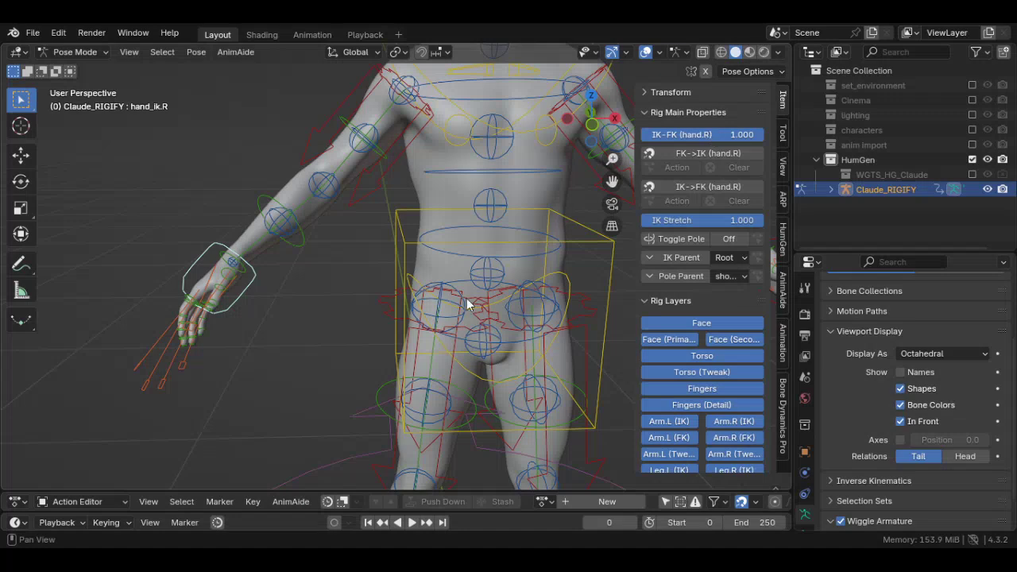
Set the left foot's IK-FK switch to 1.000 to put the left leg in FK mode, then select the left foot's FK control.
scroll(457, 349, down, 3)
shift+middle_drag(446, 405, 405, 295)
click(466, 331)
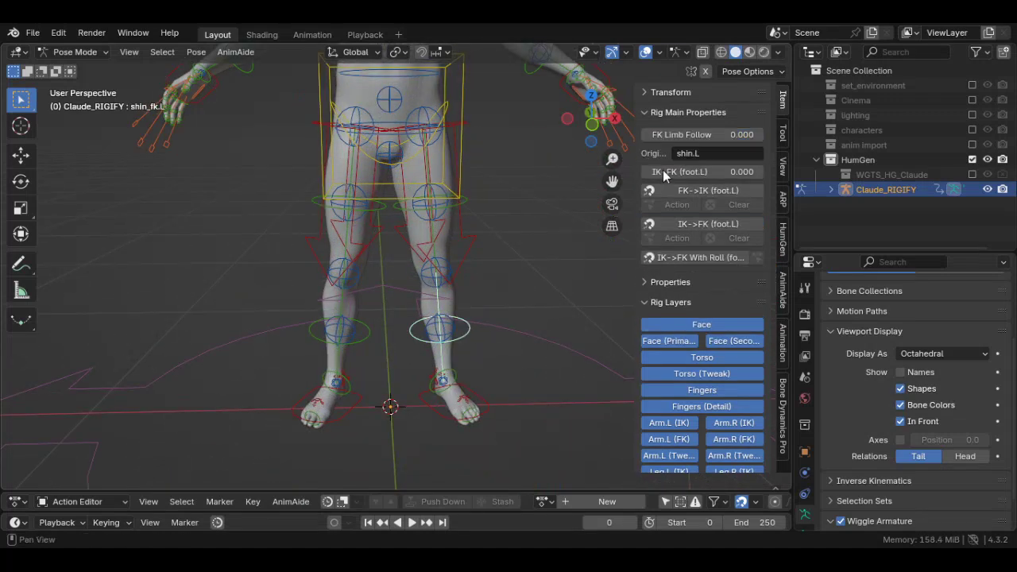
click(705, 173)
text(1)
key(Return)
click(455, 373)
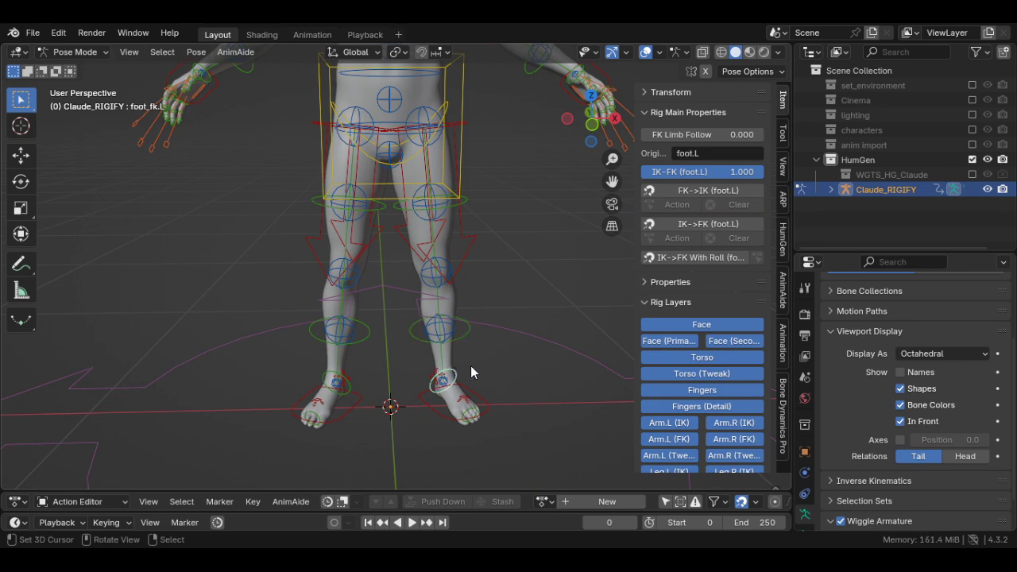
Set the right foot's IK-FK switch to 1.000 to put the right leg in FK mode.
click(351, 337)
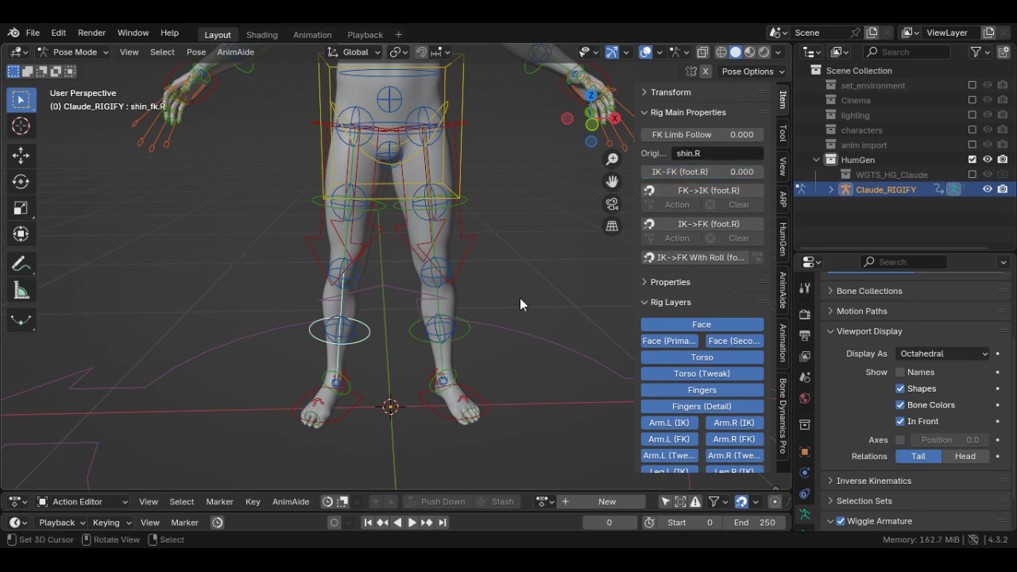
click(702, 173)
text(1)
key(Return)
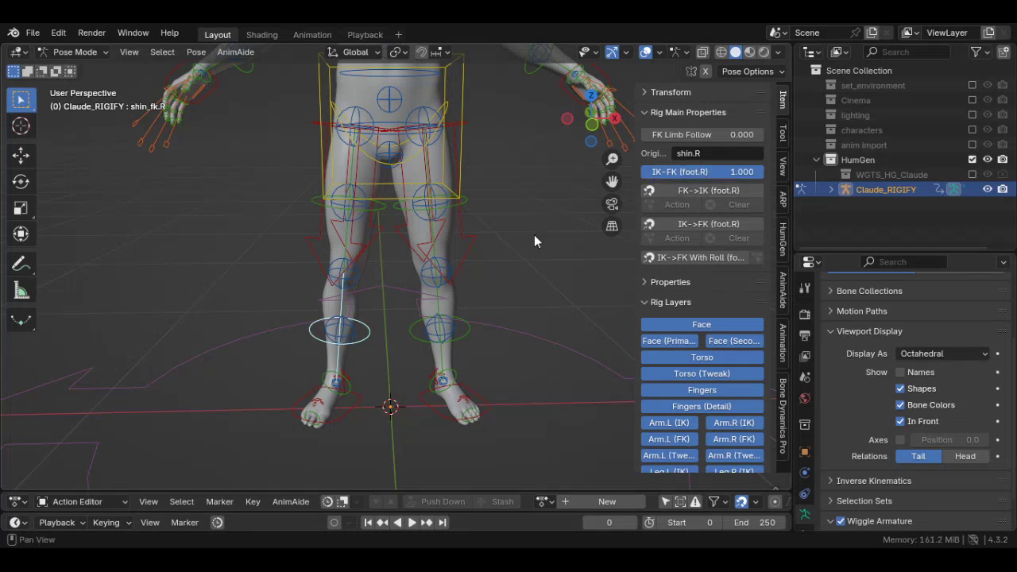
Try moving the whole body down with the torso control.
scroll(527, 215, down, 3)
shift+middle_drag(521, 198, 447, 263)
click(415, 318)
scroll(447, 270, up, 3)
key(g)
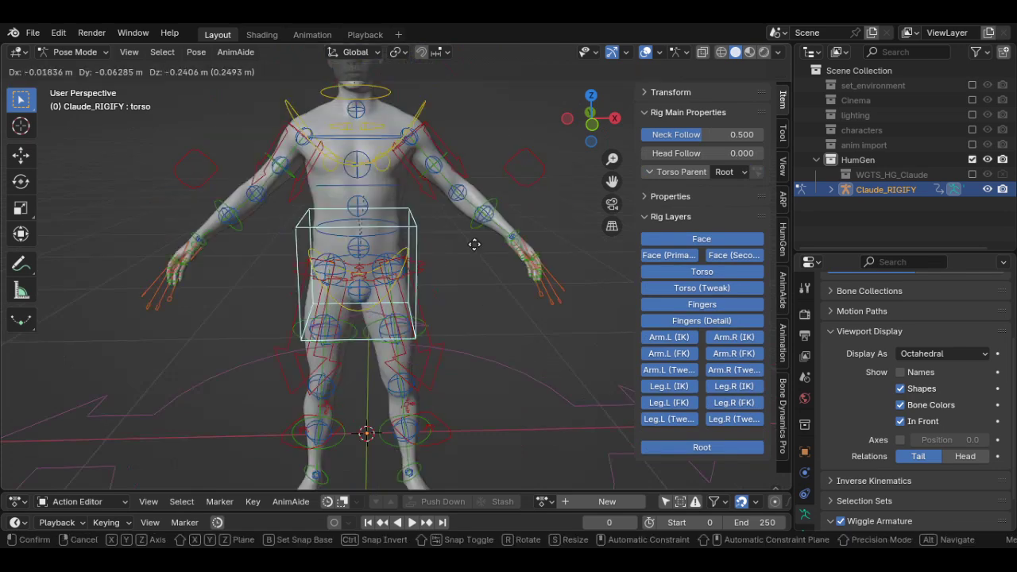
click(452, 236)
scroll(453, 235, down, 2)
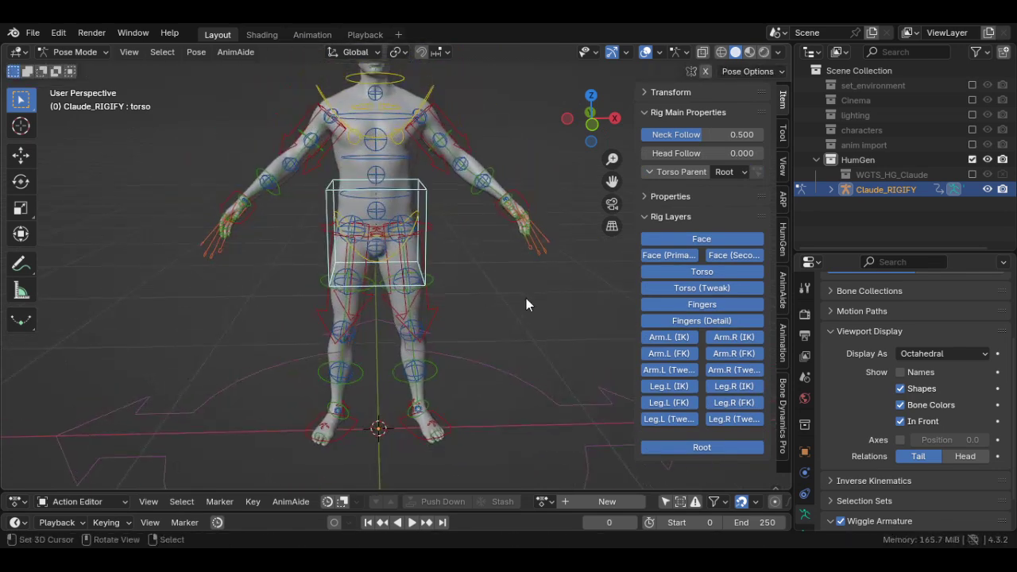
Hide the Fingers layer and the IK rig layers of both arms and both legs.
click(688, 243)
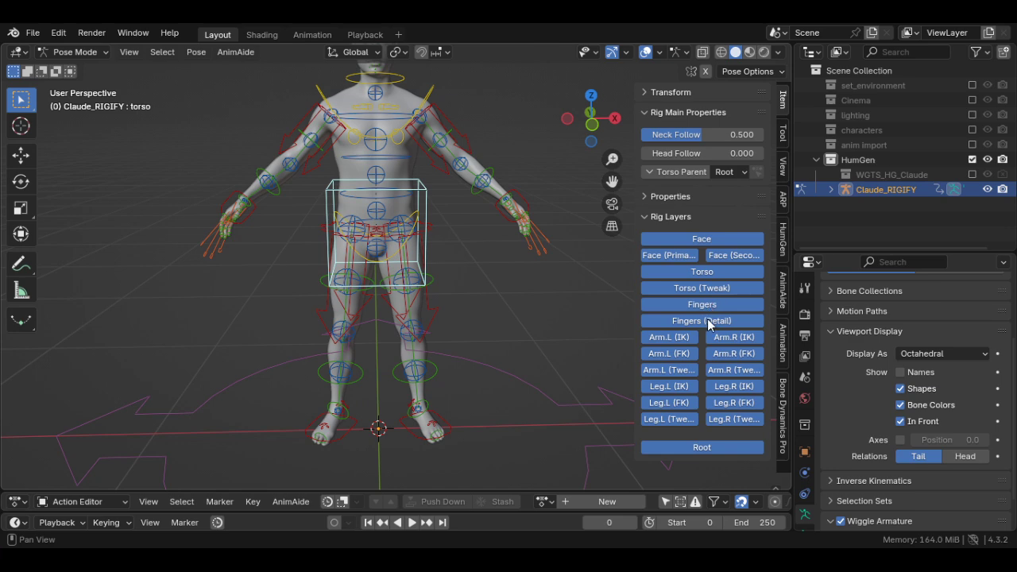
click(710, 305)
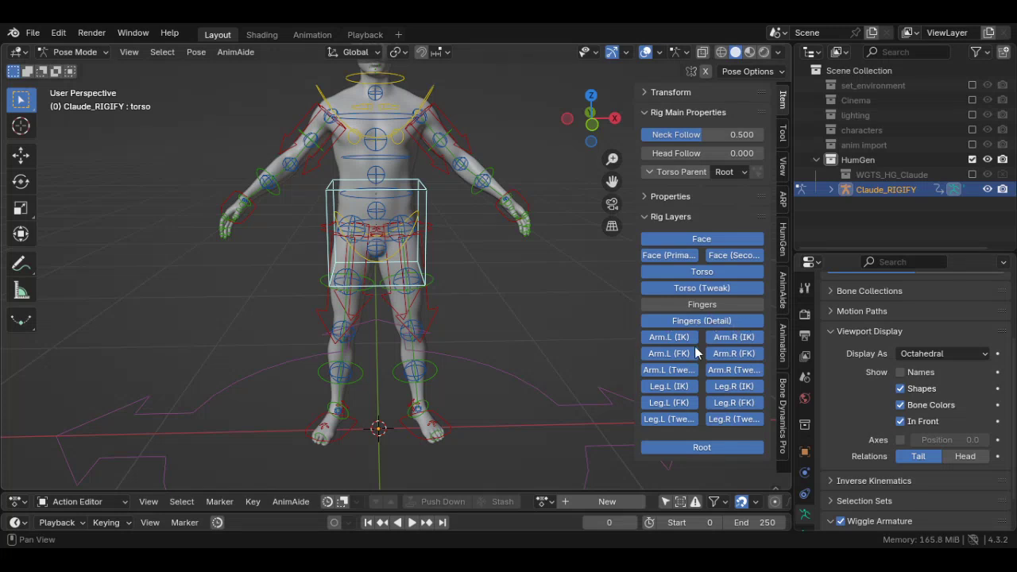
click(677, 336)
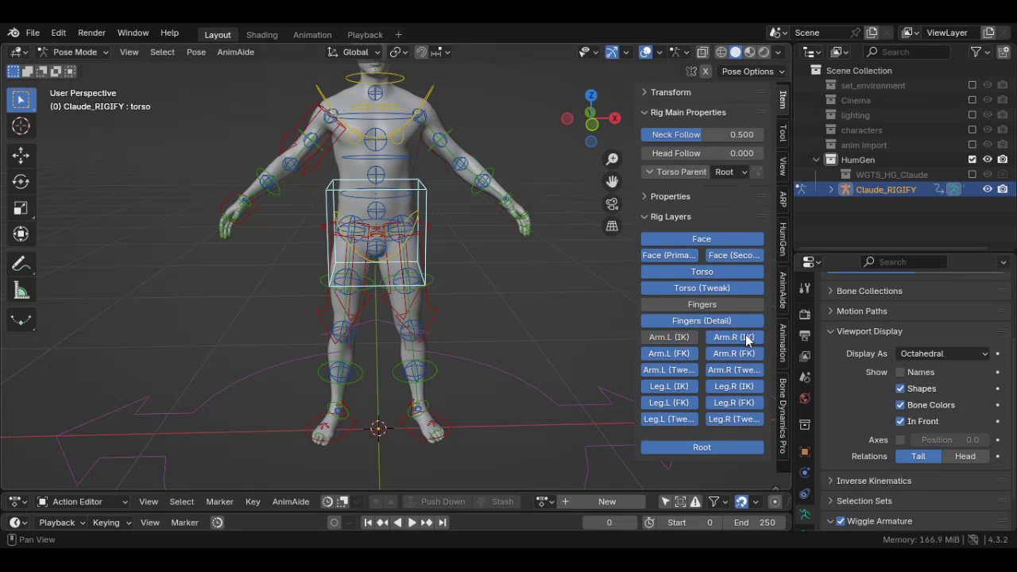
click(669, 386)
click(733, 386)
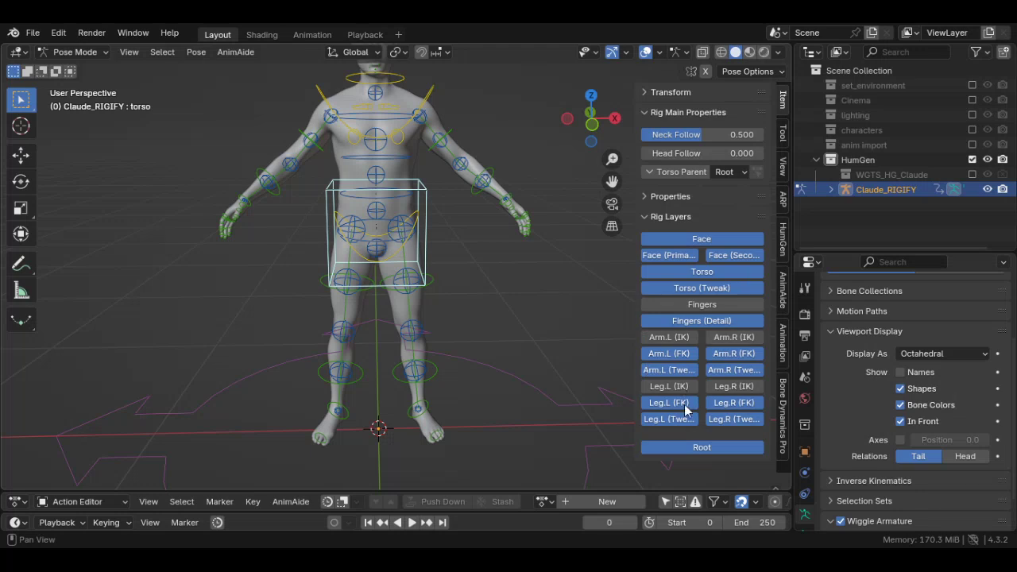
Hide the Tweak rig layers of both legs and both arms.
click(688, 417)
click(733, 419)
click(669, 370)
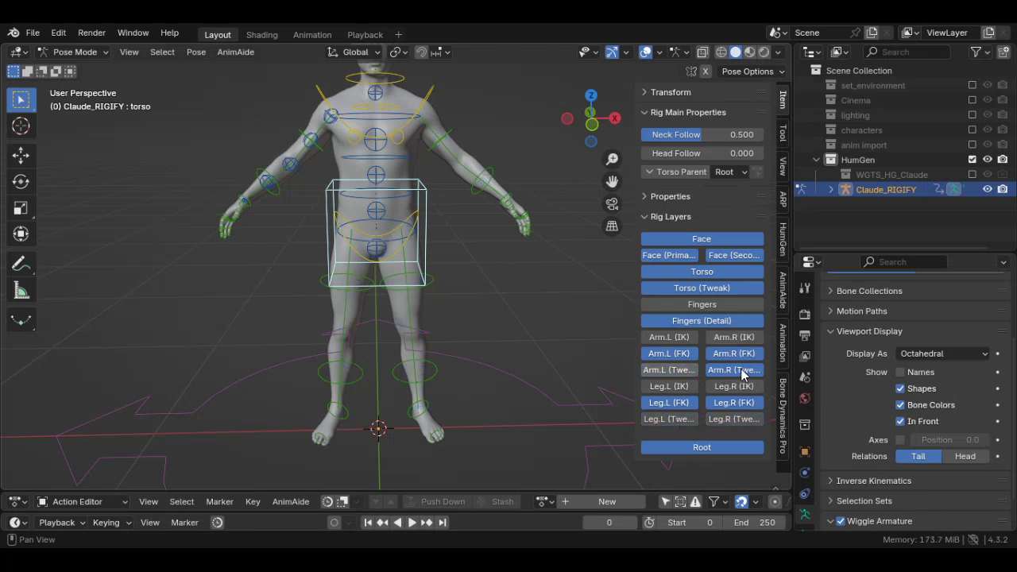
click(733, 370)
Examine the remaining FK controls and the head's primary and secondary face control layers.
middle_drag(334, 305, 292, 297)
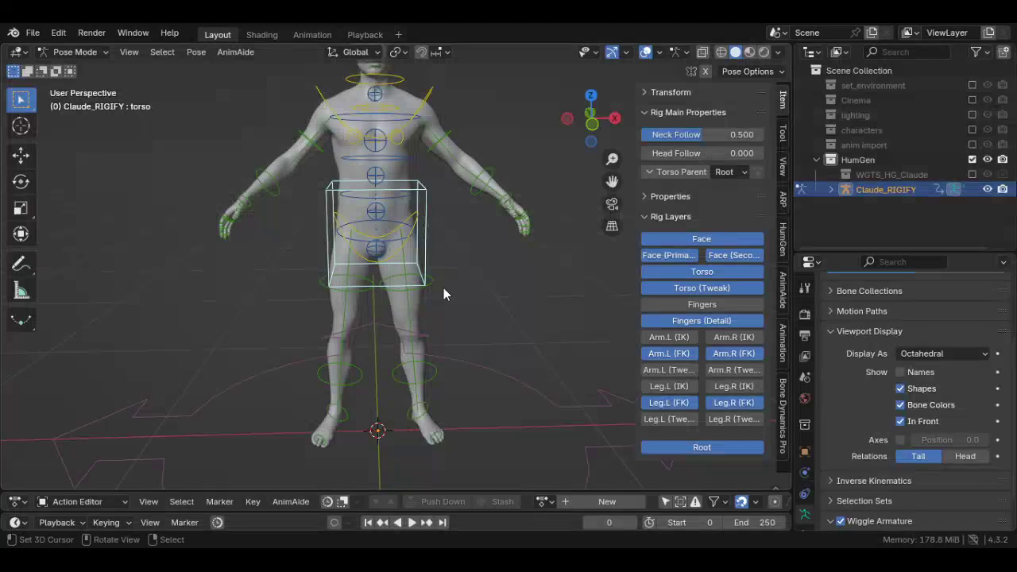
scroll(443, 288, up, 2)
scroll(431, 328, down, 1)
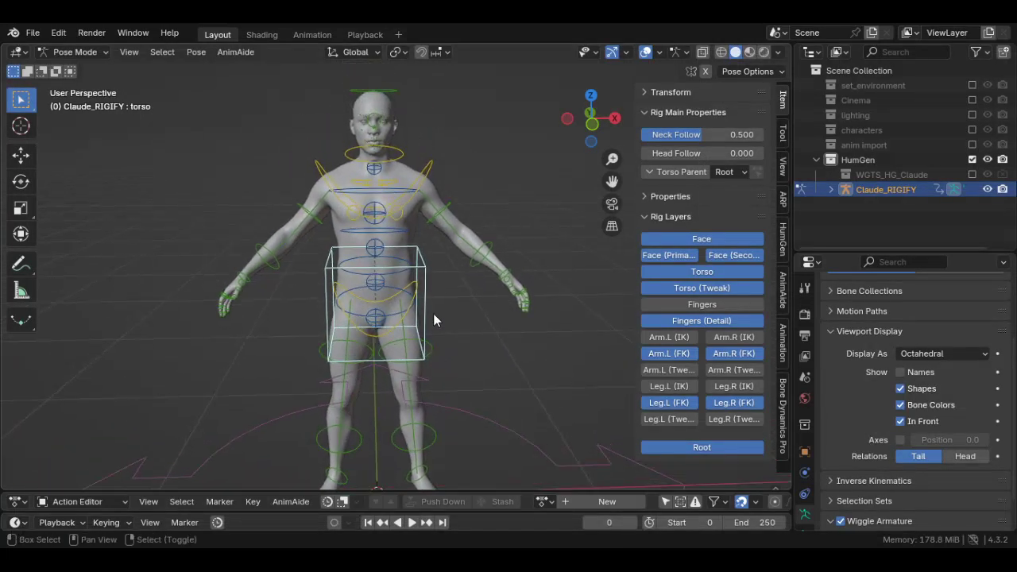
click(682, 255)
click(728, 255)
scroll(374, 289, up, 5)
middle_drag(376, 288, 371, 188)
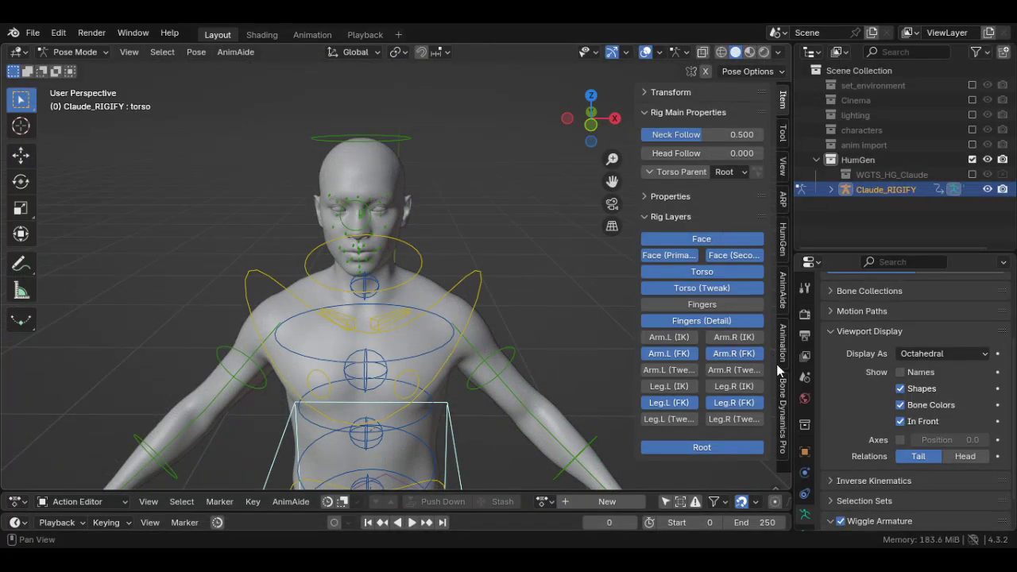
Set Claude_RIGIFY as the target armature in Auto-Rig Pro's Remap settings and switch to Object Mode.
click(782, 200)
scroll(469, 315, down, 5)
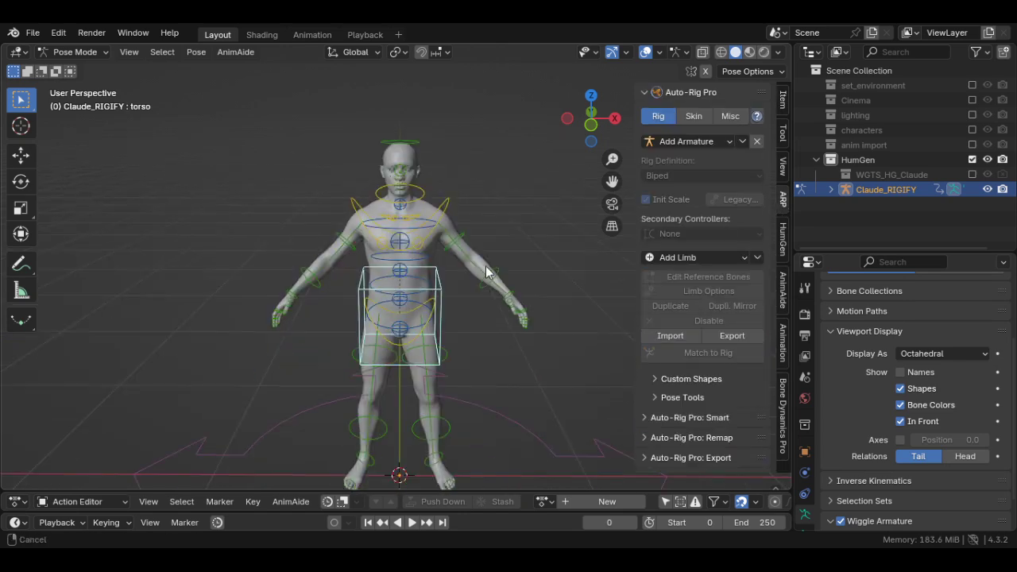
click(689, 92)
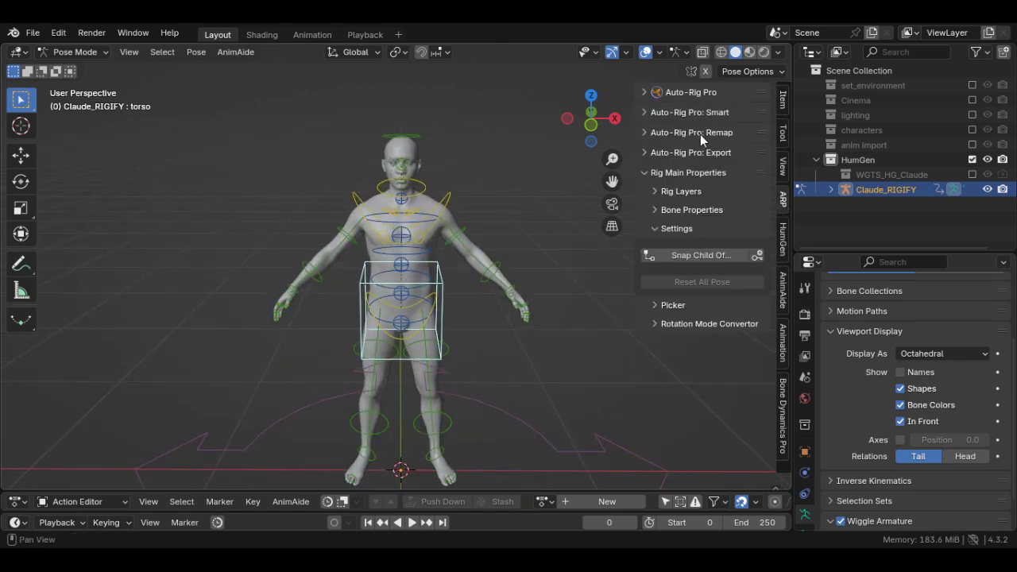
click(700, 134)
click(757, 286)
key(ctrl+Tab)
scroll(504, 248, down, 2)
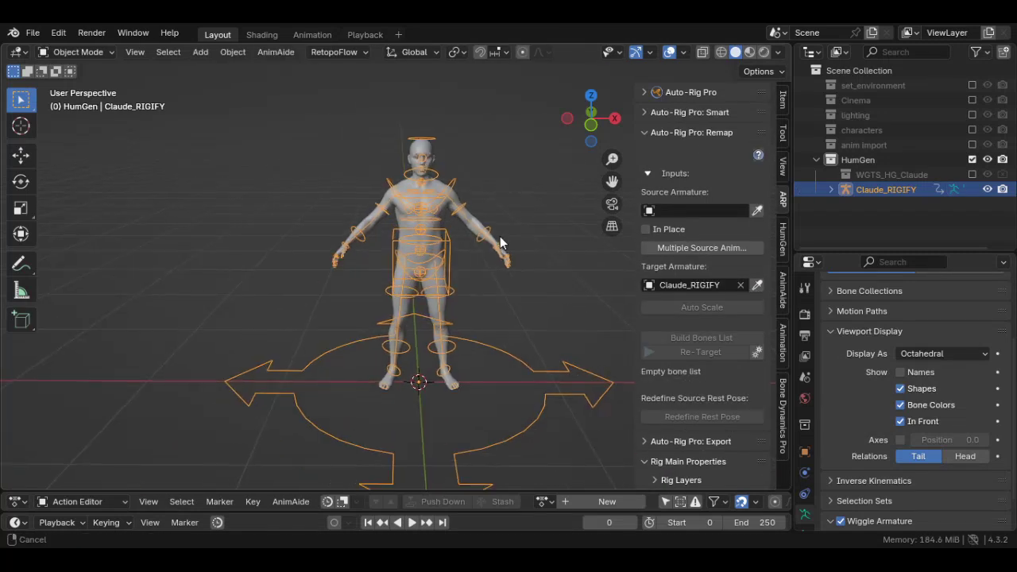
Add a new collection under the Scene Collection and make it active.
click(815, 160)
right_click(857, 70)
click(857, 69)
click(869, 175)
Import the Mixamo animation armature into the new collection and move it along X to stand beside the character.
click(33, 32)
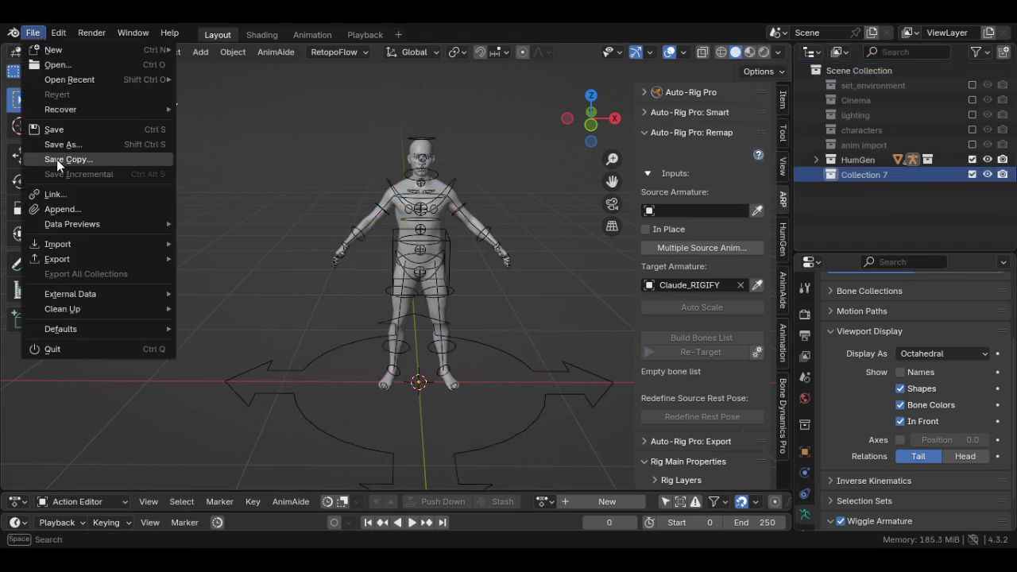
mouse_move(87, 245)
click(362, 260)
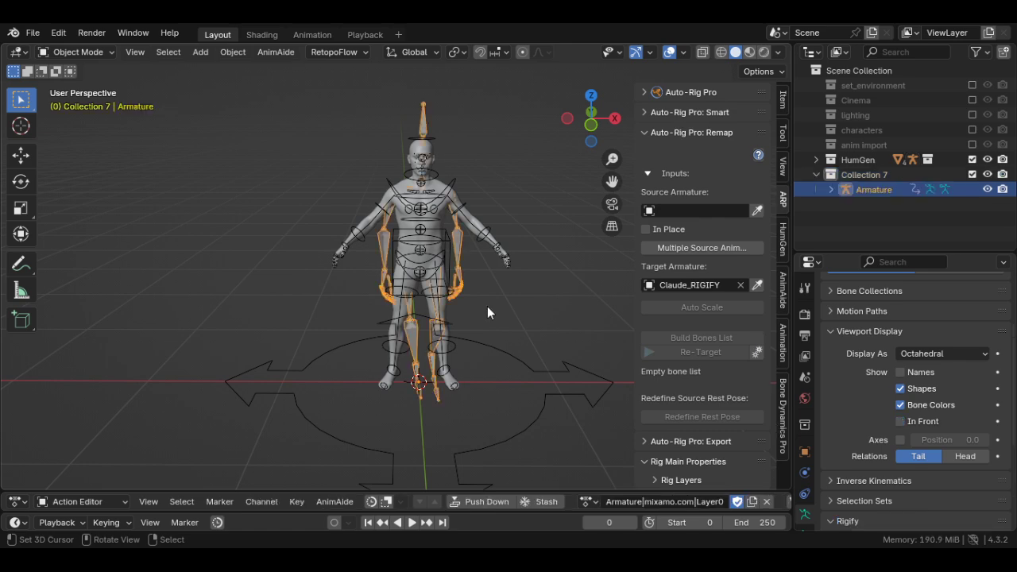
click(27, 157)
drag(485, 386, 262, 361)
Rename the imported armature's action as "stop walk".
click(684, 500)
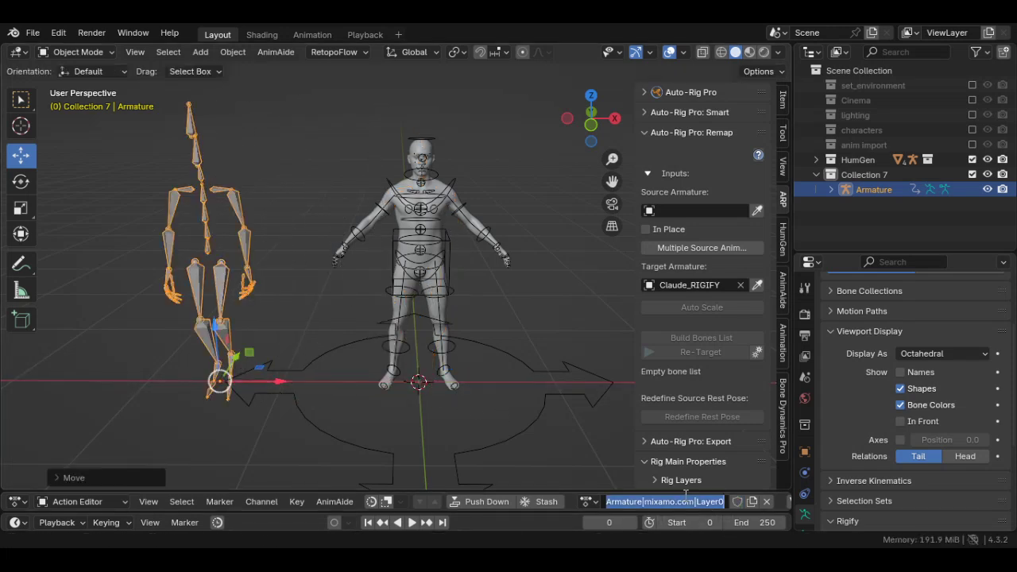
text(stop walk)
key(Return)
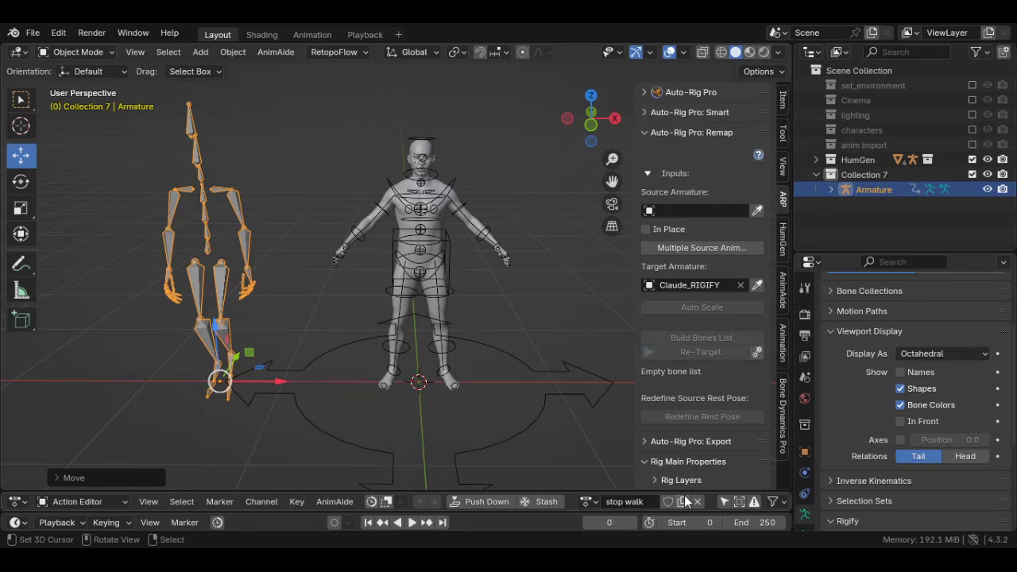
Set the imported Armature as the Remap source armature and build the bones list.
shift+middle_drag(574, 377, 335, 318)
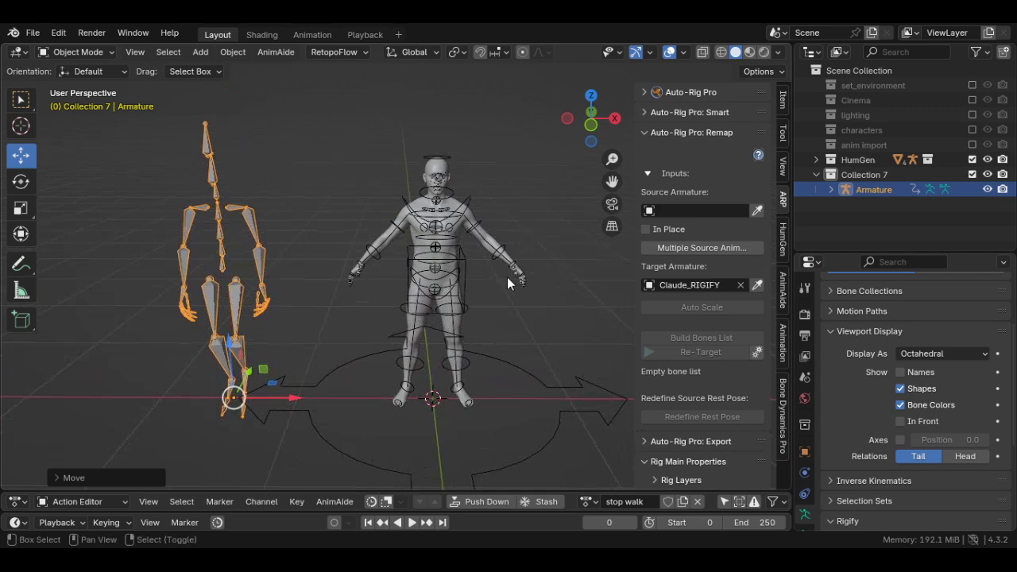
click(756, 212)
click(722, 340)
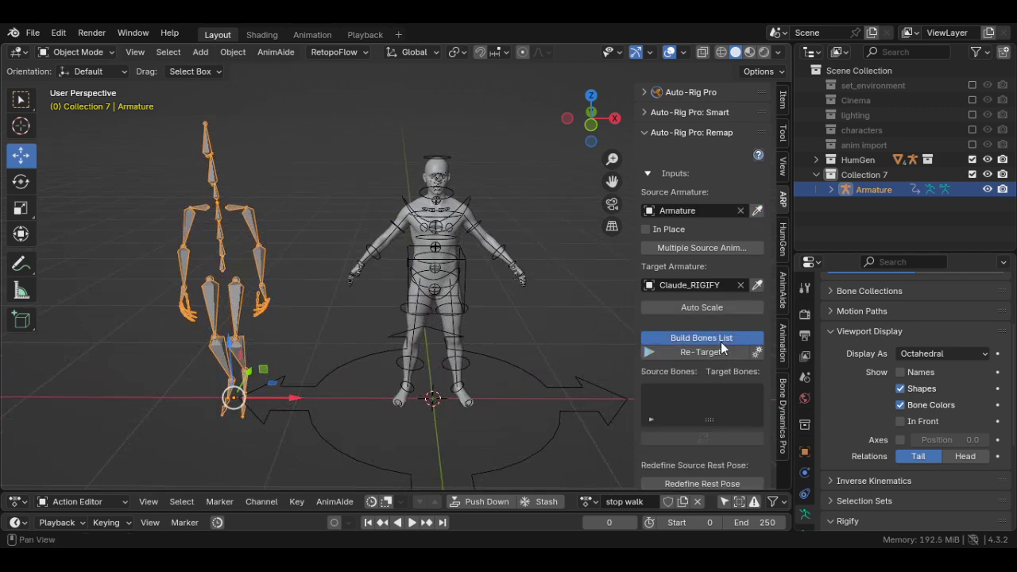
scroll(703, 395, down, 5)
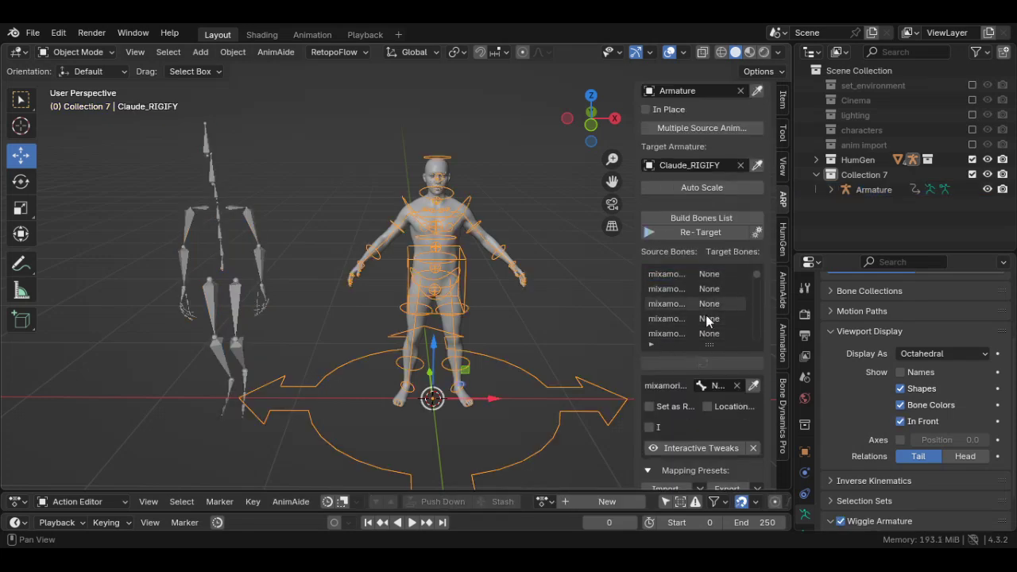
Select only the imported Mixamo armature and move it along X closer to the character.
scroll(311, 309, up, 3)
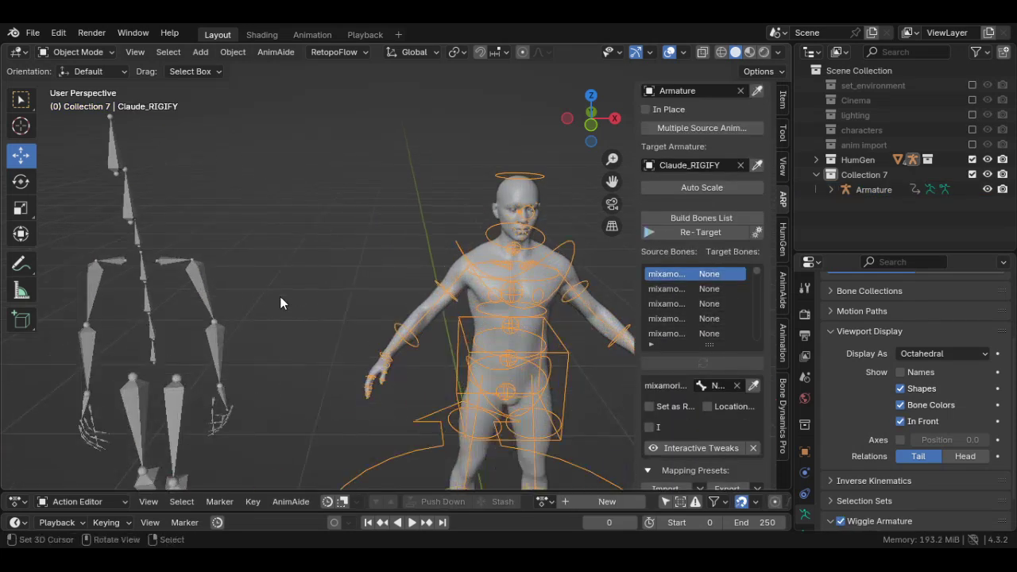
click(200, 286)
scroll(334, 285, down, 2)
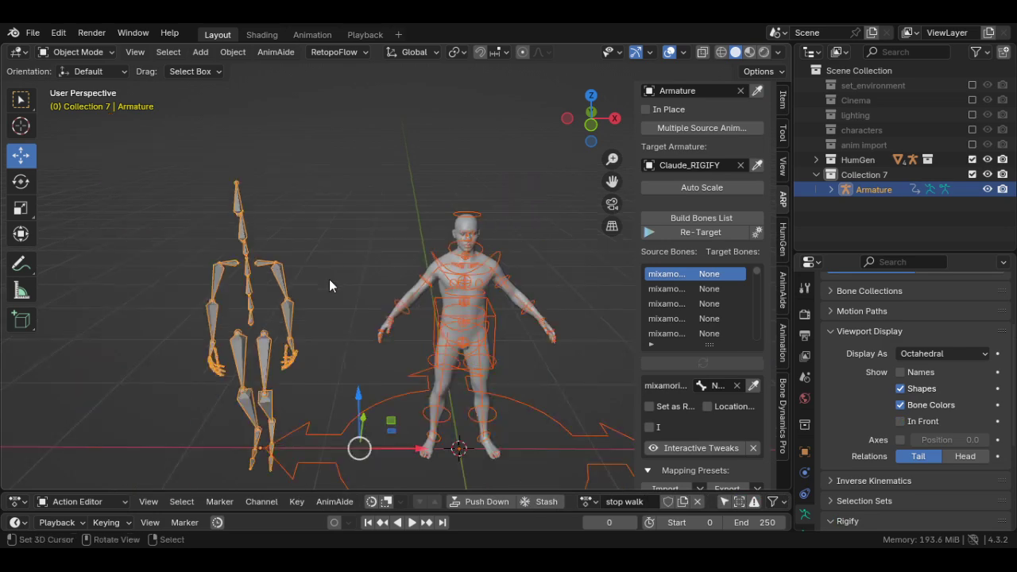
click(291, 303)
drag(318, 449, 377, 440)
scroll(357, 288, up, 1)
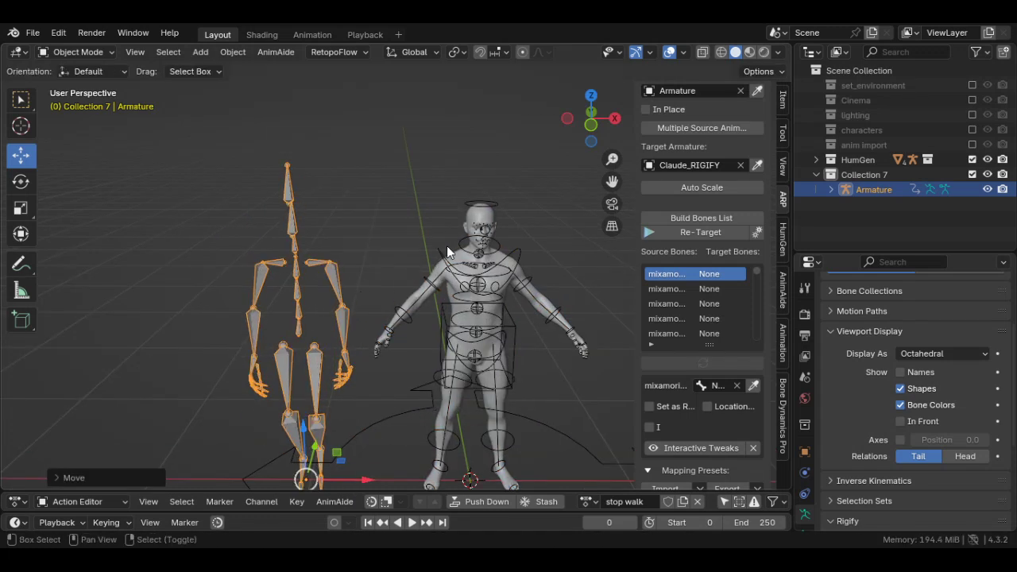
Add the character's Rigify rig to the selection and put both armatures in Pose Mode.
shift+click(429, 274)
key(ctrl+Tab)
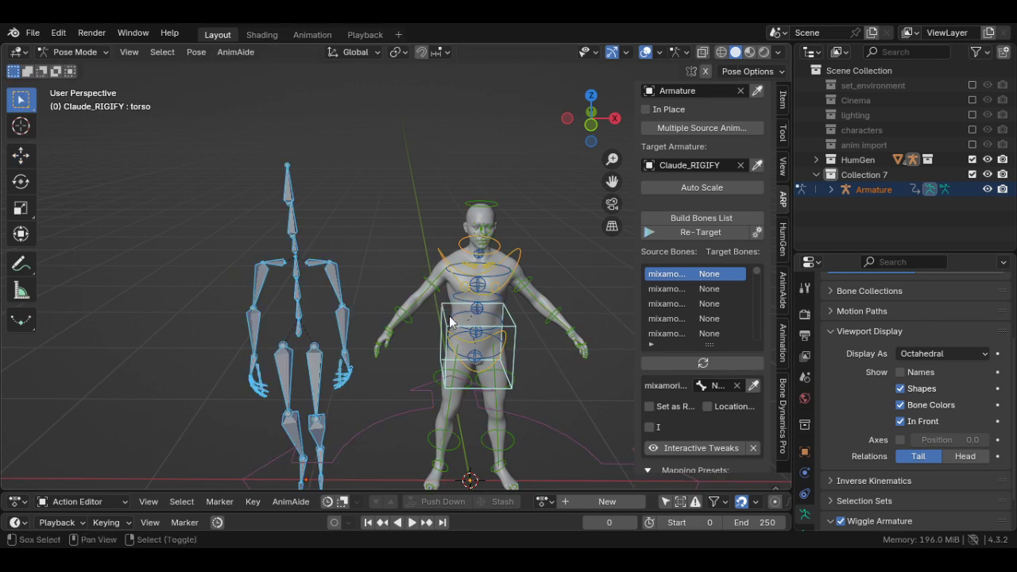
shift+middle_drag(448, 315, 410, 265)
scroll(406, 241, up, 3)
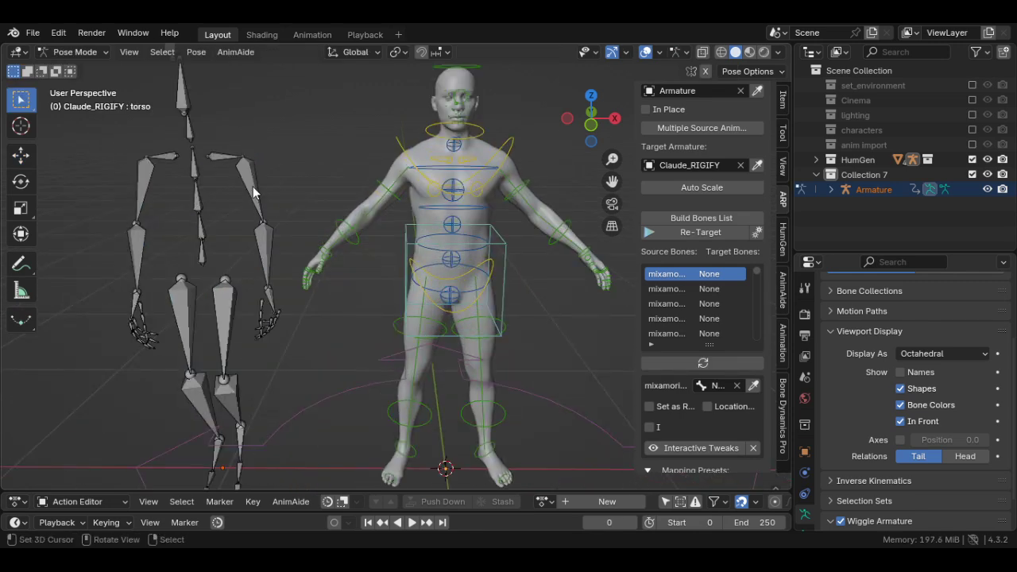
Select the Mixamo armature's LeftArm bone and sync the Remap bones list to it.
click(253, 186)
shift+middle_drag(286, 197, 289, 208)
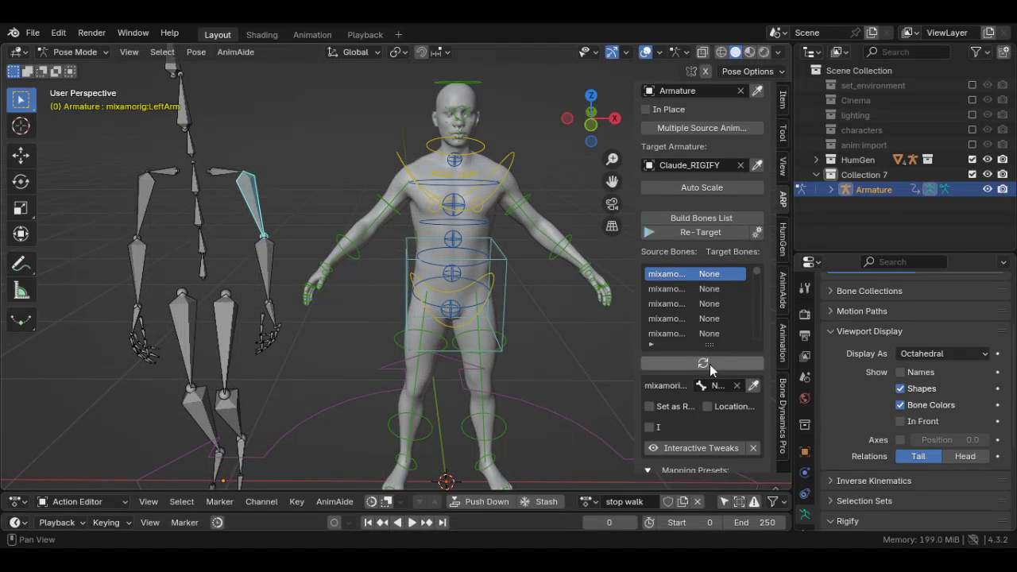
click(703, 363)
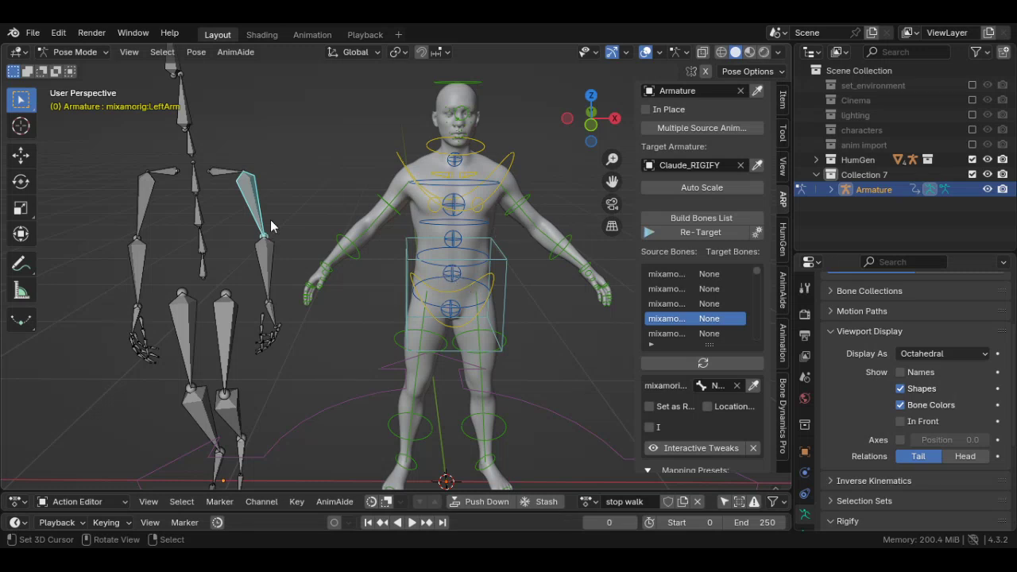
Map the Mixamo LeftArm bone to the rig's left FK upper arm control and LeftForeArm to forearm_fk.L.
click(513, 208)
click(754, 386)
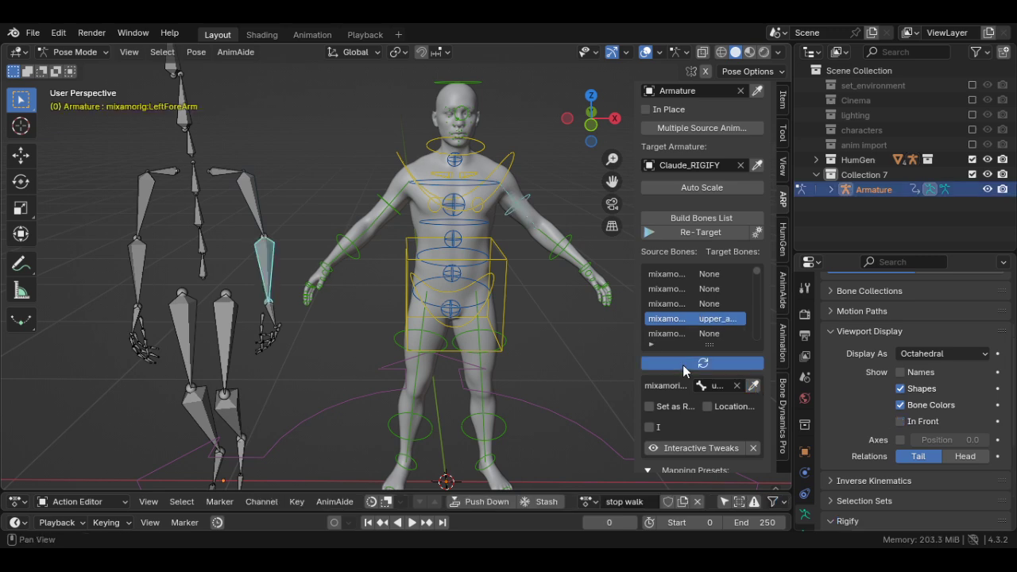
click(703, 364)
click(754, 385)
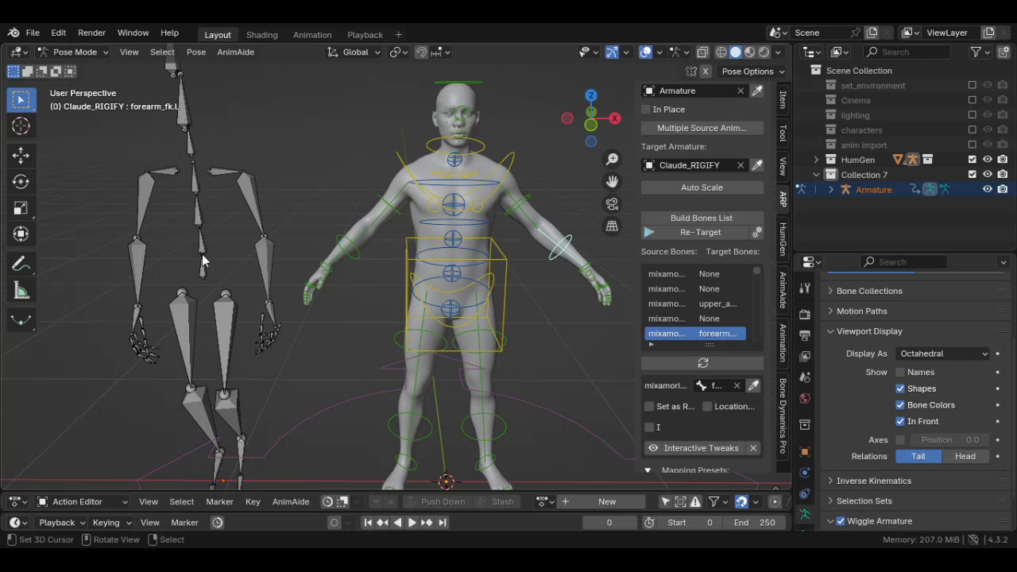
Map the Mixamo RightArm bone to the rig's right FK upper arm control and RightForeArm to forearm_fk.R.
click(148, 191)
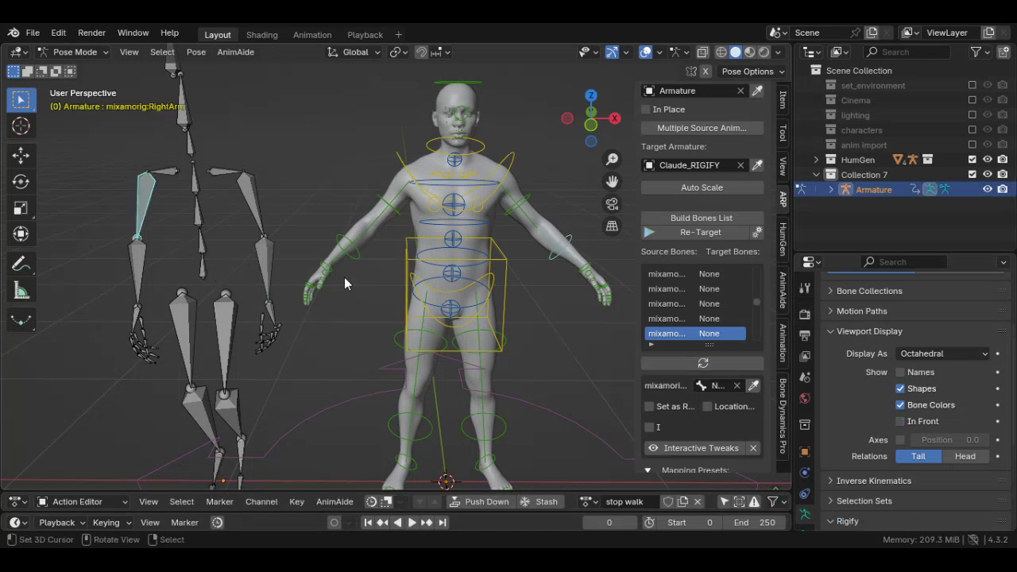
click(385, 208)
click(753, 386)
click(138, 266)
click(648, 362)
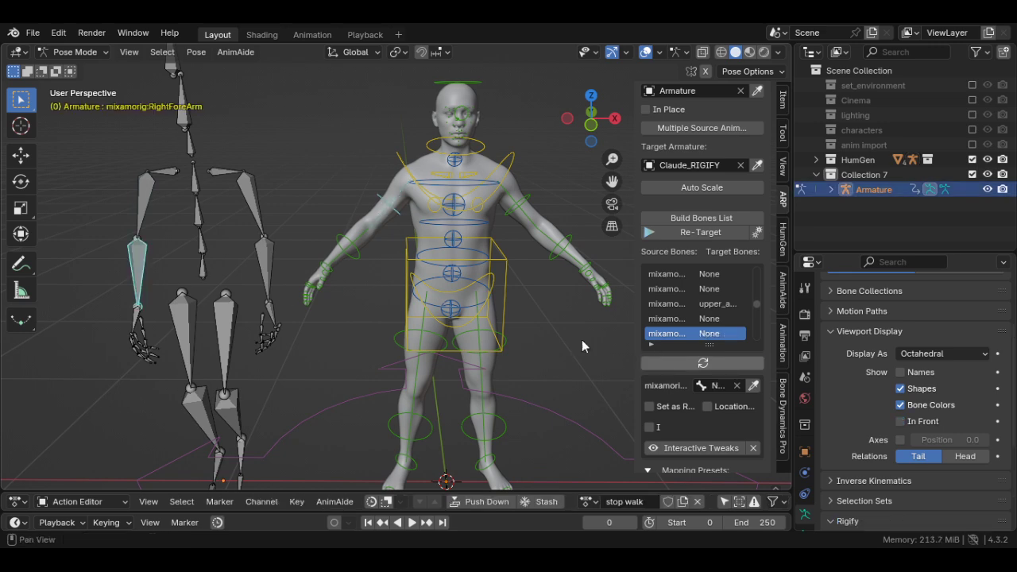
click(321, 265)
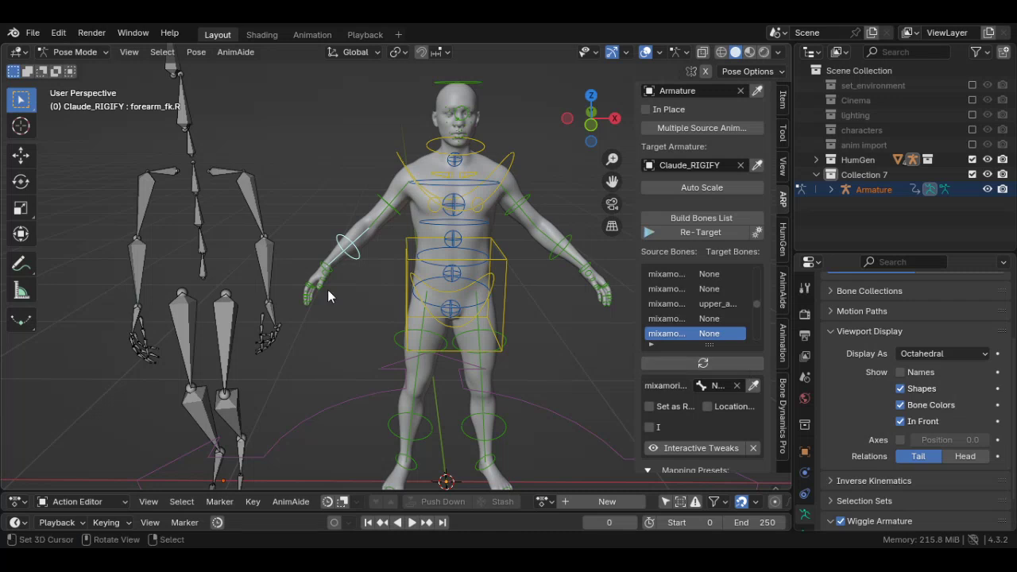
click(754, 385)
Assign the rig's head control as the target of the Mixamo Neck bone.
click(189, 139)
click(684, 365)
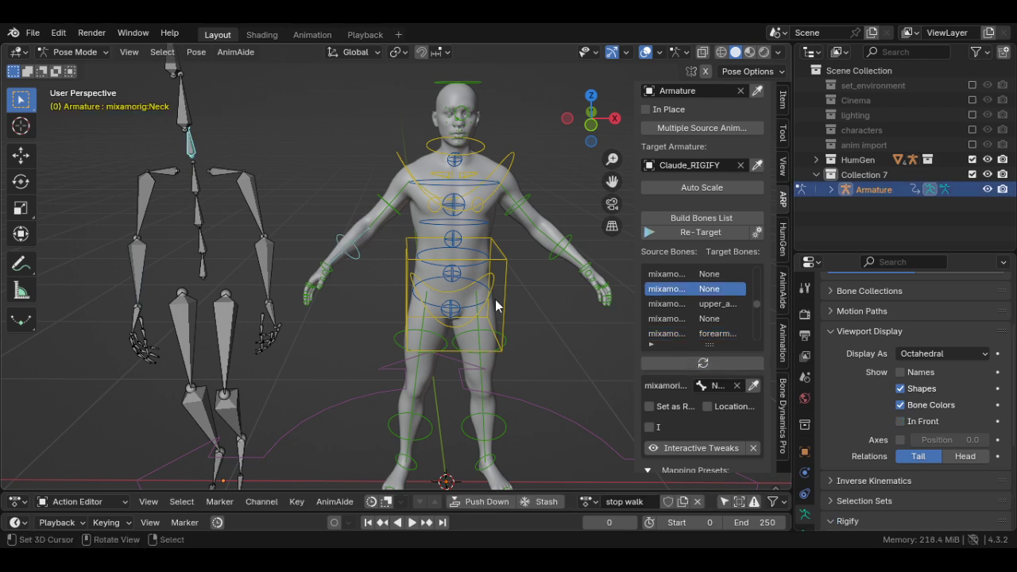
click(479, 94)
click(753, 385)
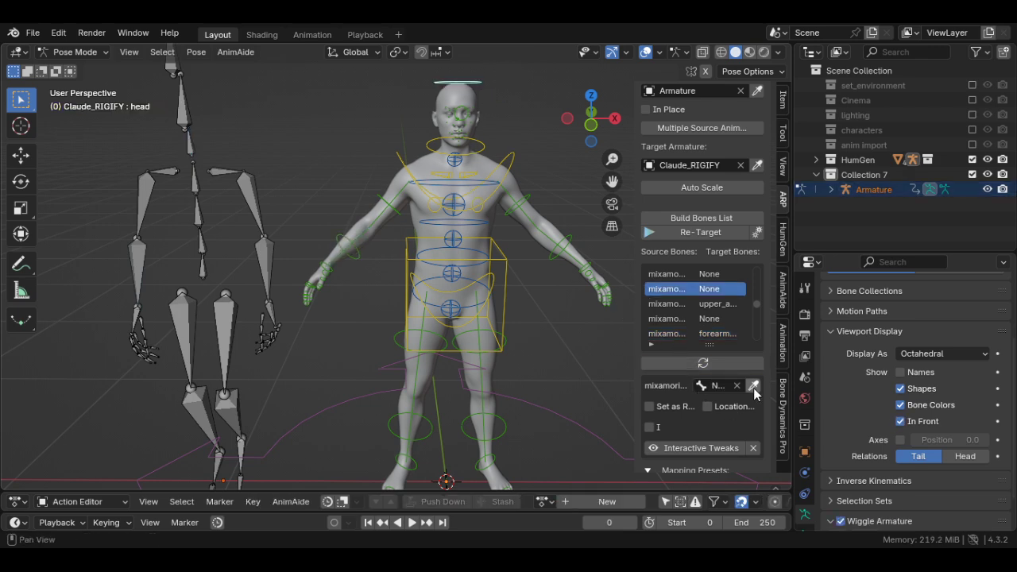
Set the target of the Mixamo Neck bone to the rig's neck control.
click(191, 144)
click(715, 363)
click(506, 168)
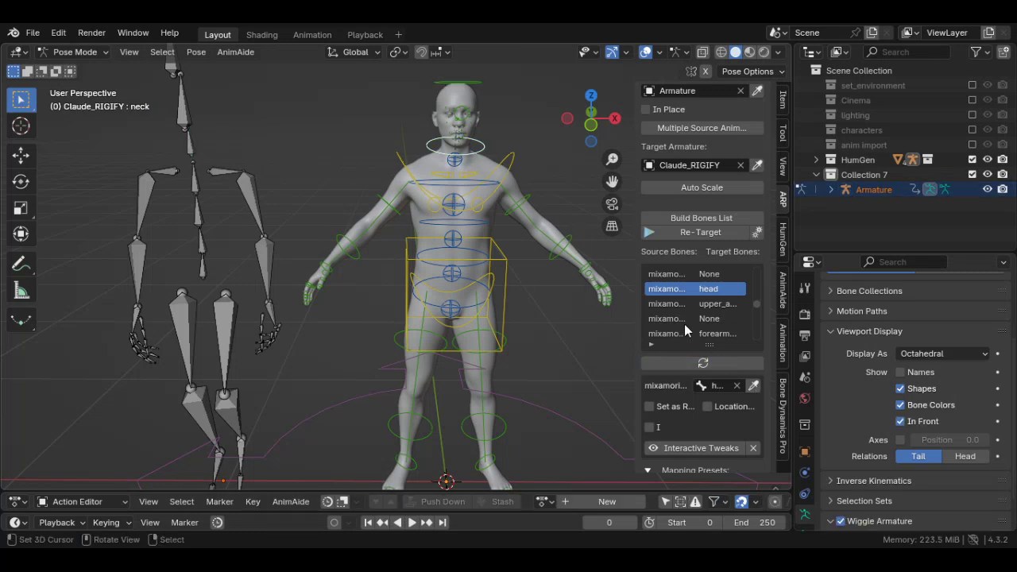
click(753, 386)
Map the Mixamo LeftHand bone to hand_fk.L and the RightHand bone to hand_fk.R.
click(274, 318)
click(726, 363)
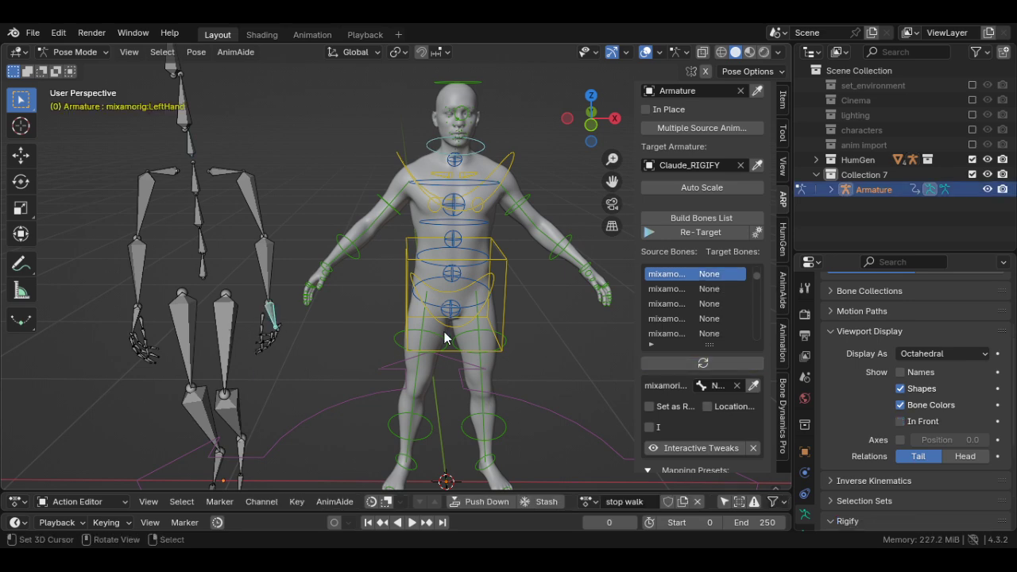
click(585, 270)
click(752, 385)
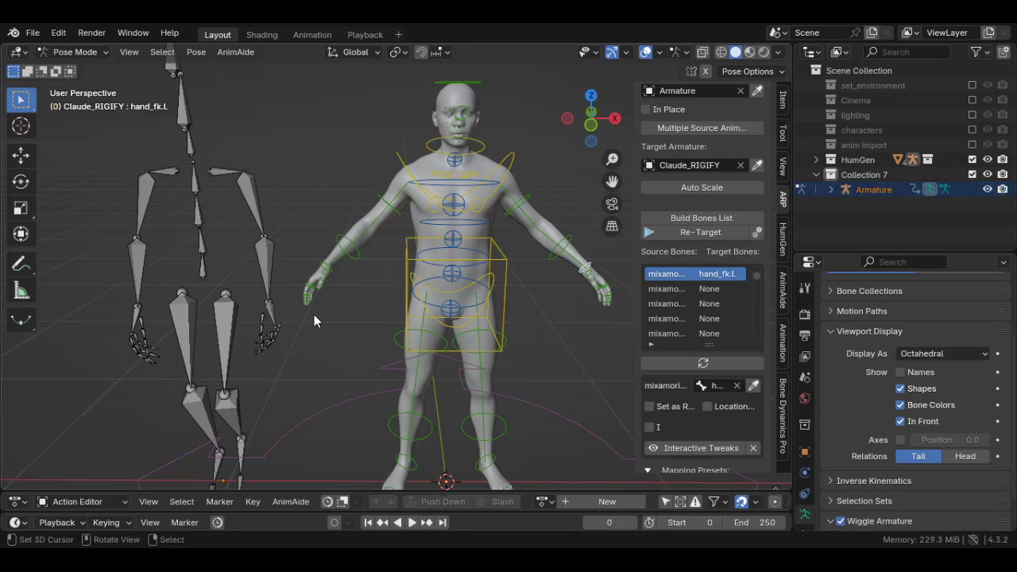
click(133, 316)
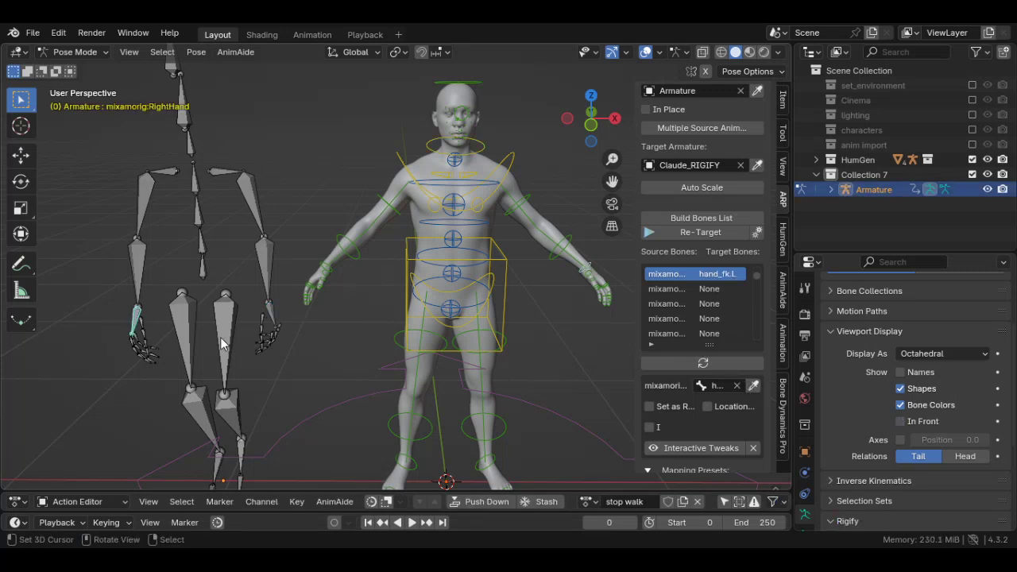
click(685, 362)
click(323, 263)
click(754, 386)
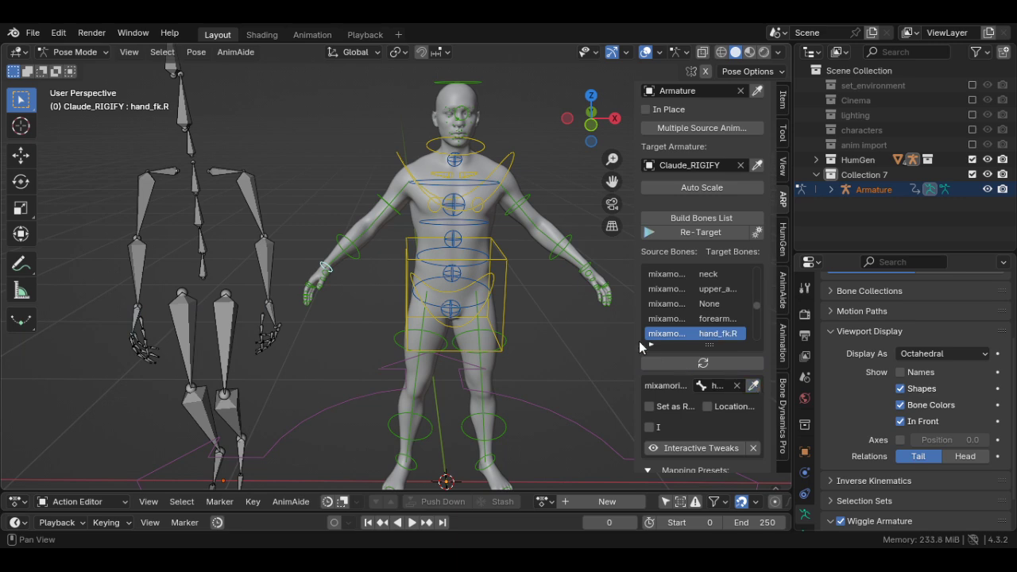
Select the Mixamo Hips bone and sync the Remap bones list to it.
click(501, 256)
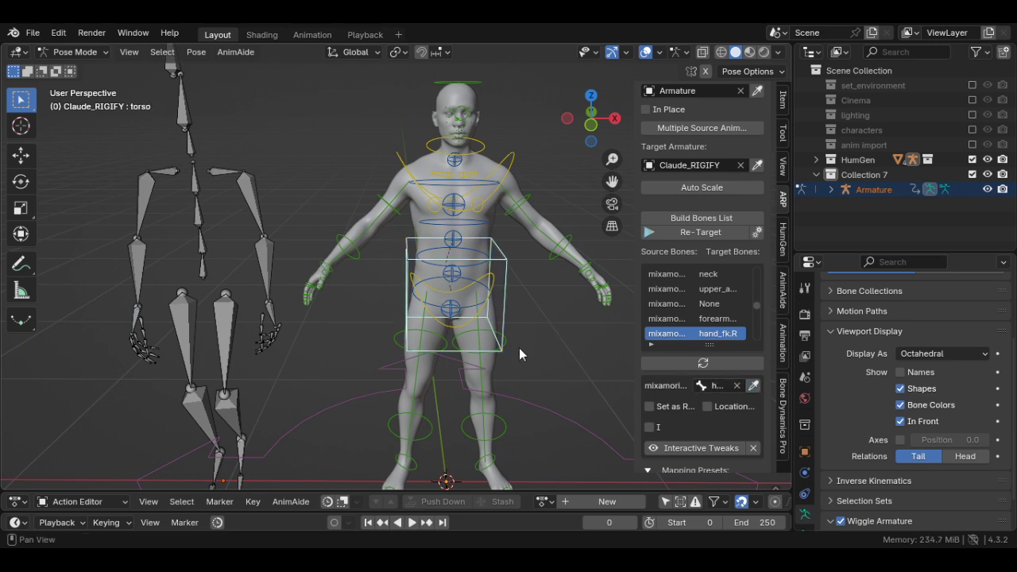
click(204, 276)
click(703, 363)
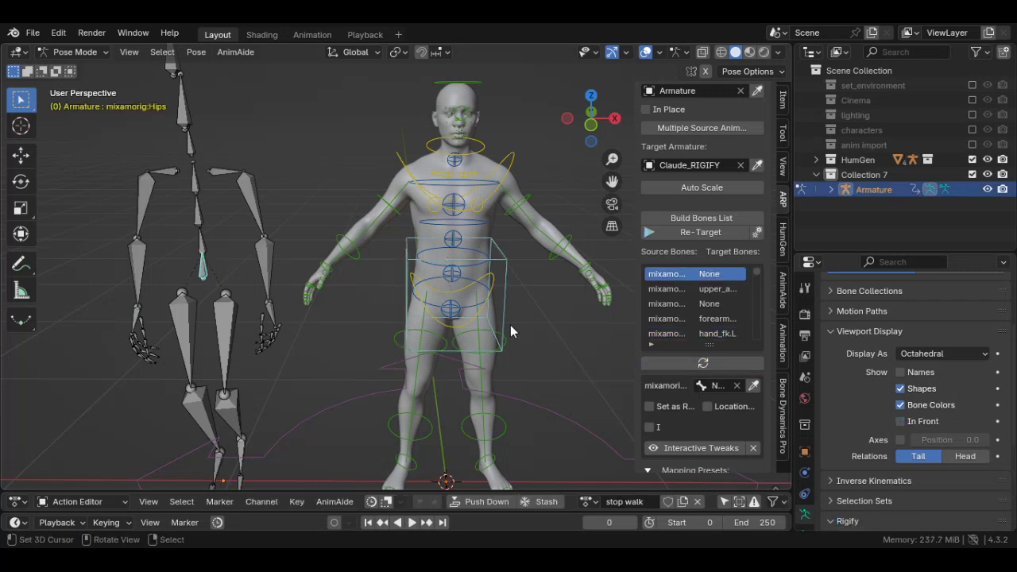
Try rotating the rig's hips and torso controls and moving the torso, and cancel each transform.
click(501, 255)
click(499, 290)
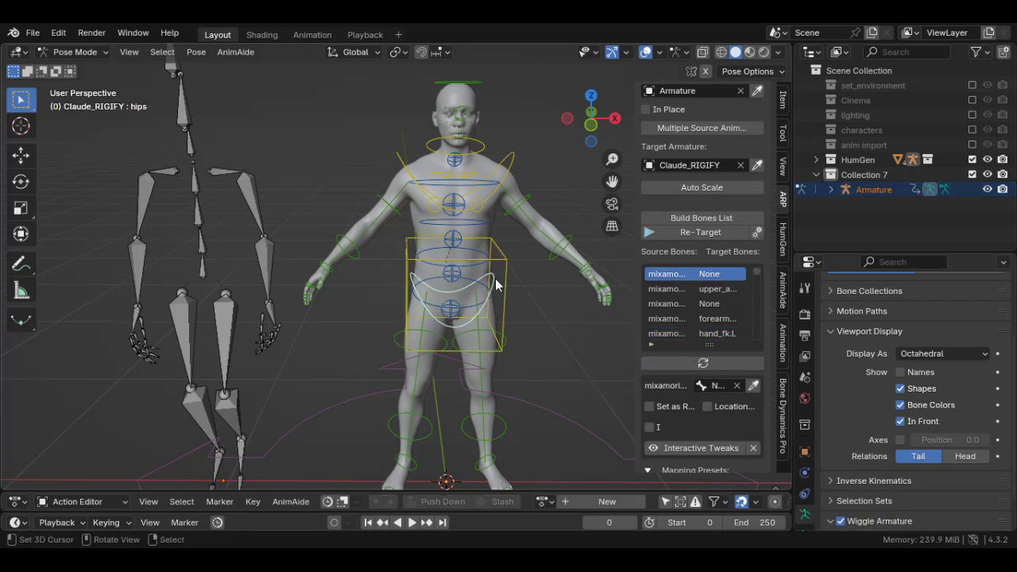
key(r)
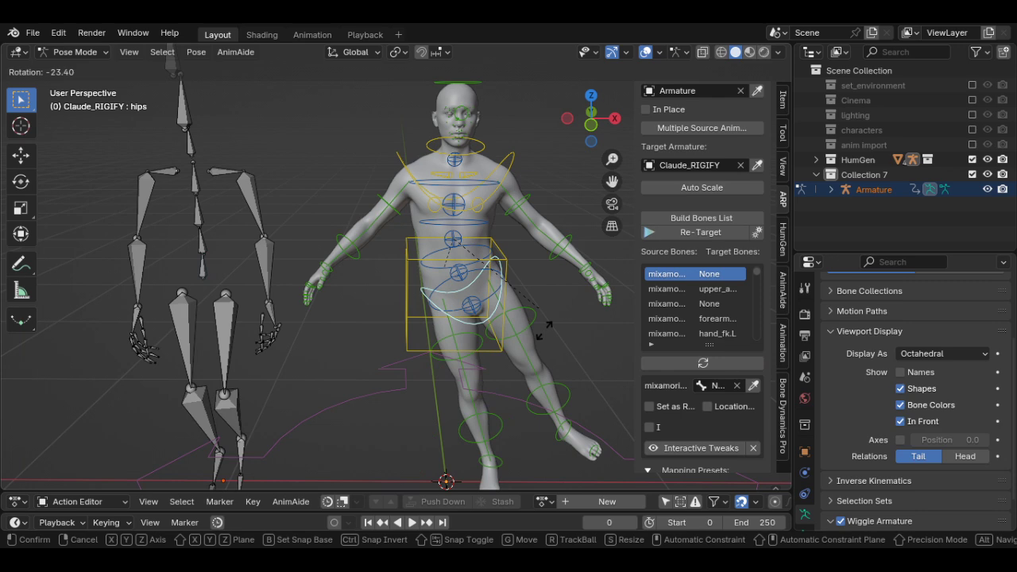
right_click(494, 324)
click(504, 268)
key(r)
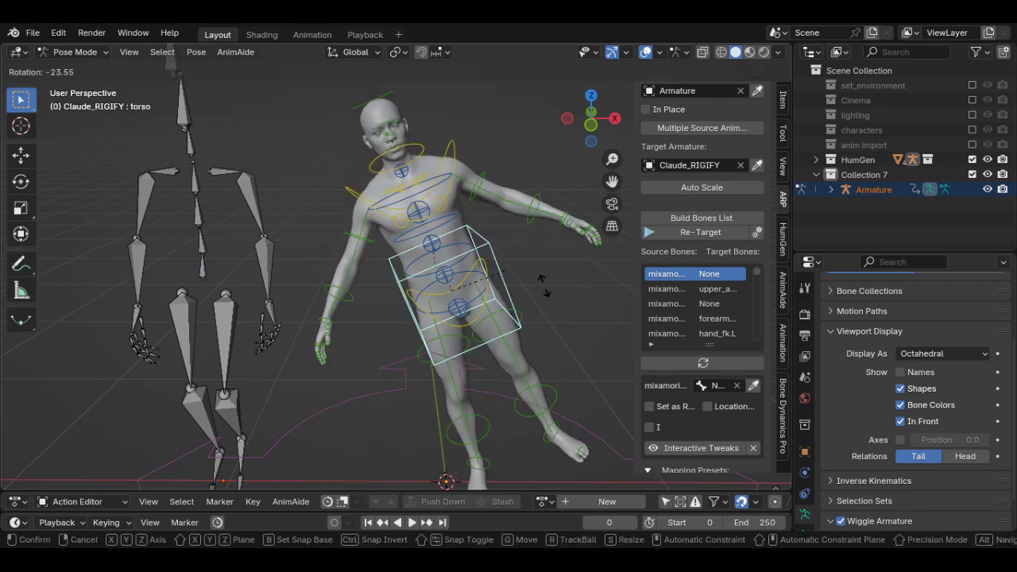
key(g)
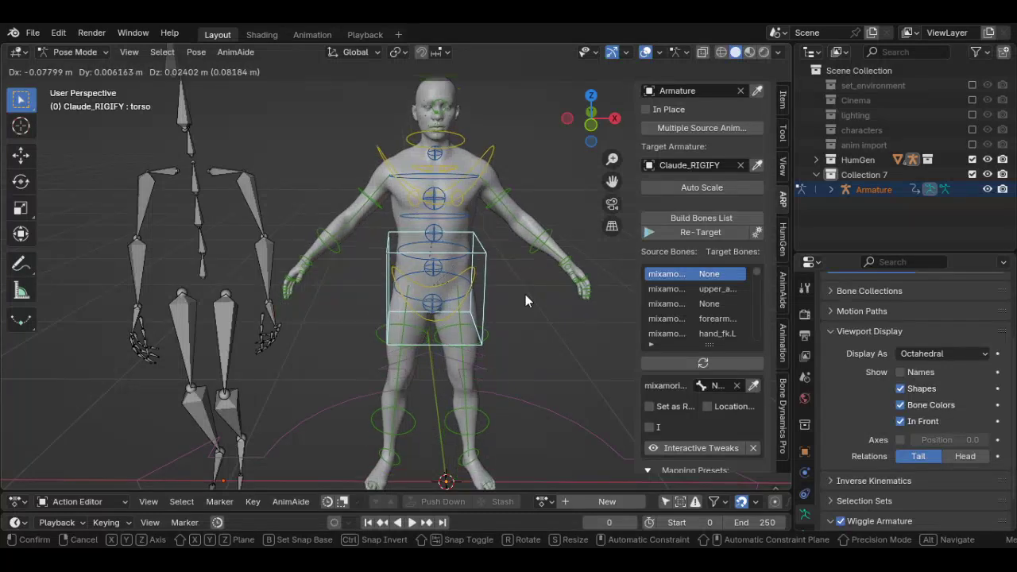
right_click(510, 321)
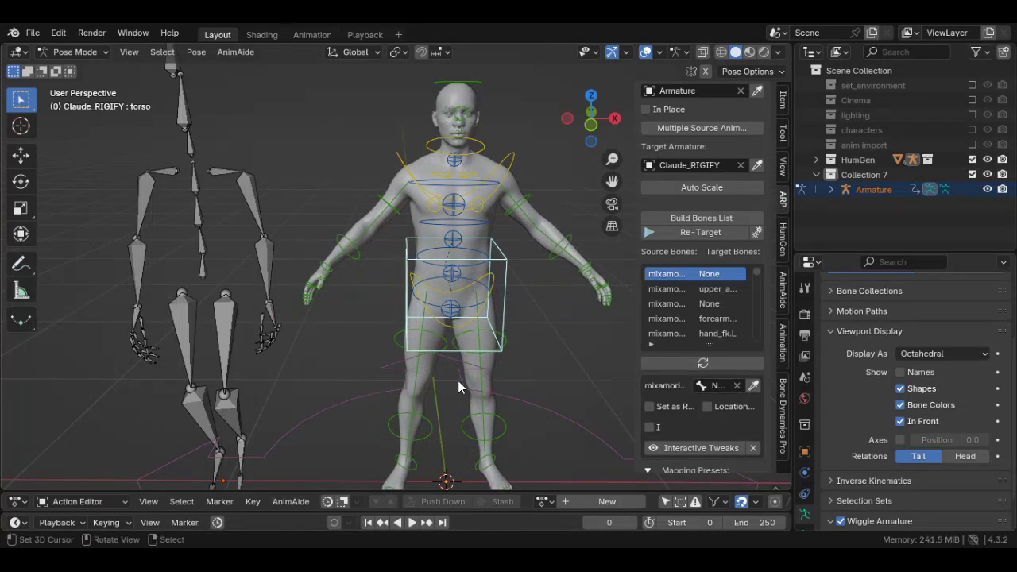
Assign the rig's torso control as the target of the Mixamo Hips bone.
click(204, 273)
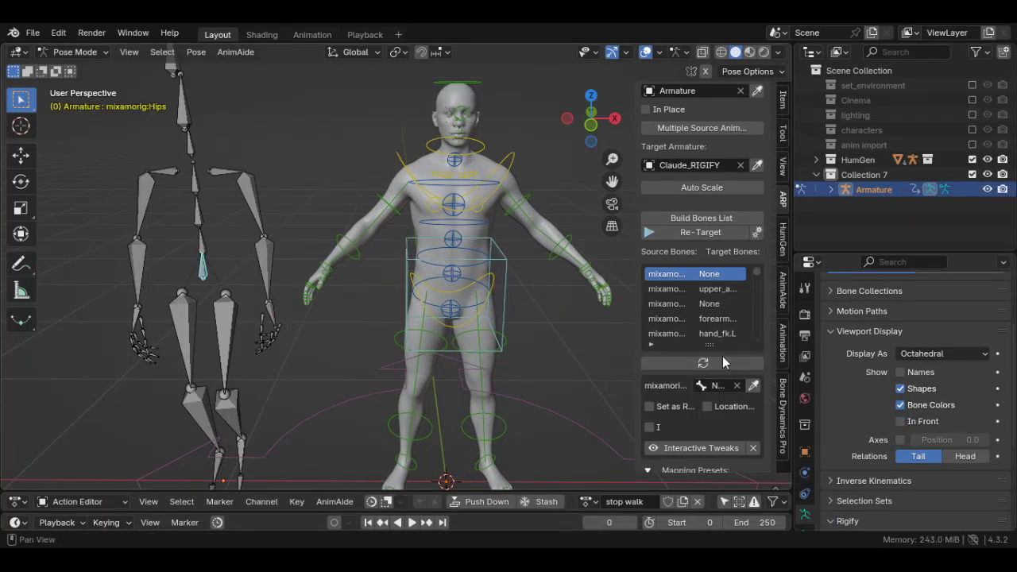
click(502, 254)
click(754, 384)
Map the Mixamo Spine bone to the rig's spine_fk.001 control.
click(468, 342)
mouse_move(468, 341)
shift+middle_down()
mouse_move(461, 282)
mouse_move(483, 321)
mouse_move(440, 335)
mouse_move(483, 328)
mouse_move(486, 318)
mouse_move(479, 343)
shift+middle_up()
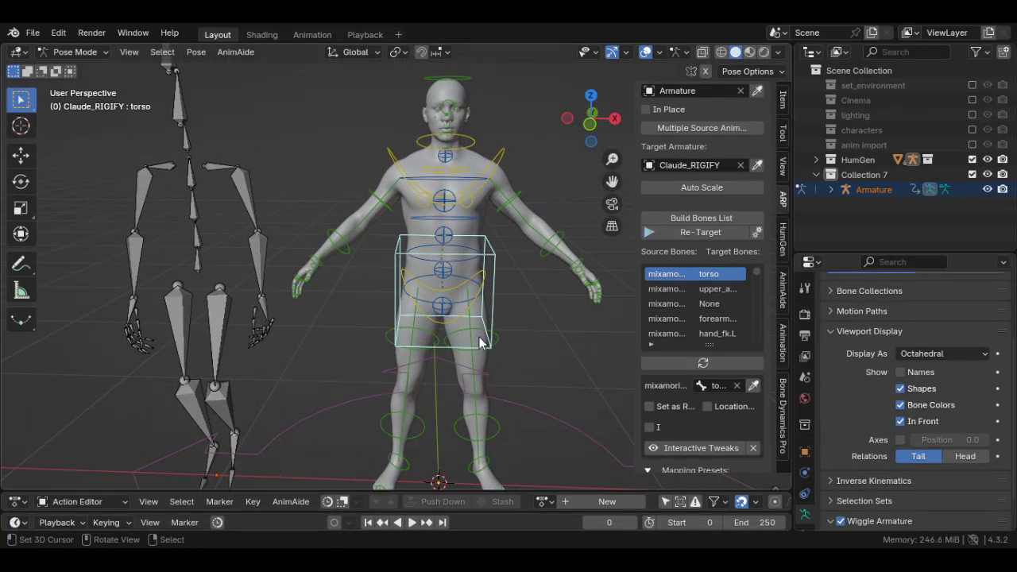
mouse_move(480, 343)
middle_down()
mouse_move(469, 364)
mouse_move(451, 356)
mouse_move(467, 348)
middle_up()
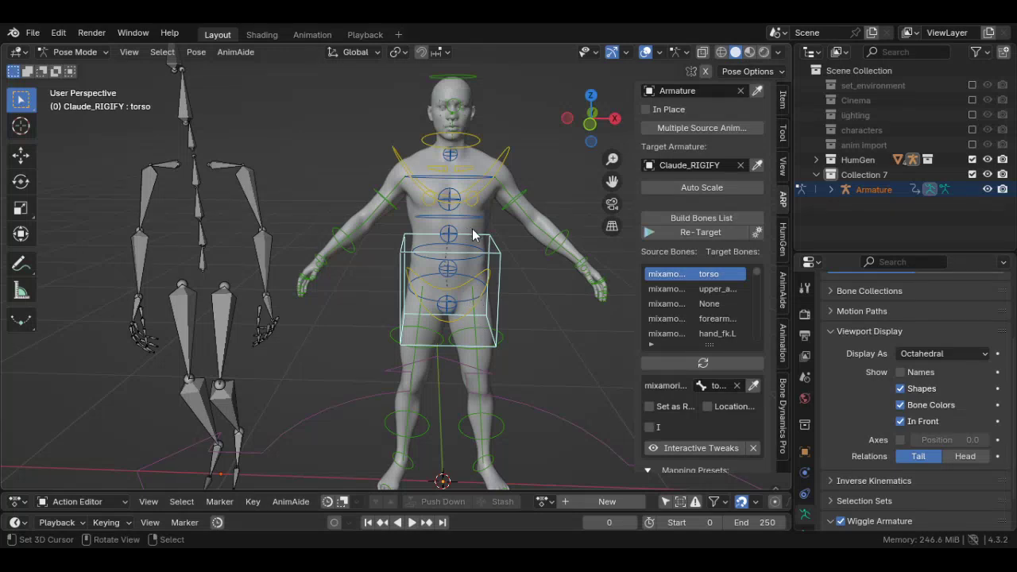
click(205, 245)
click(669, 361)
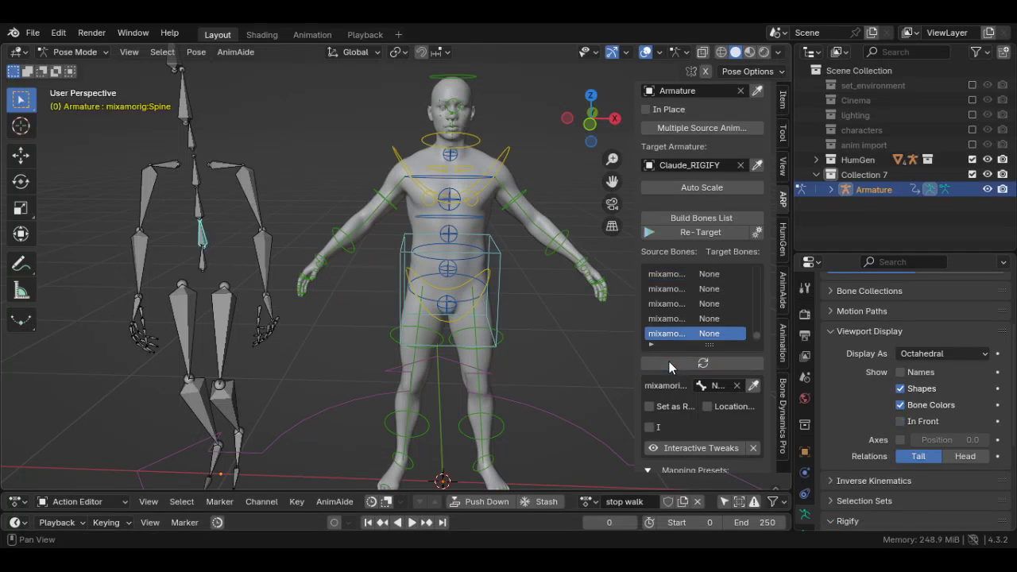
click(474, 268)
click(753, 388)
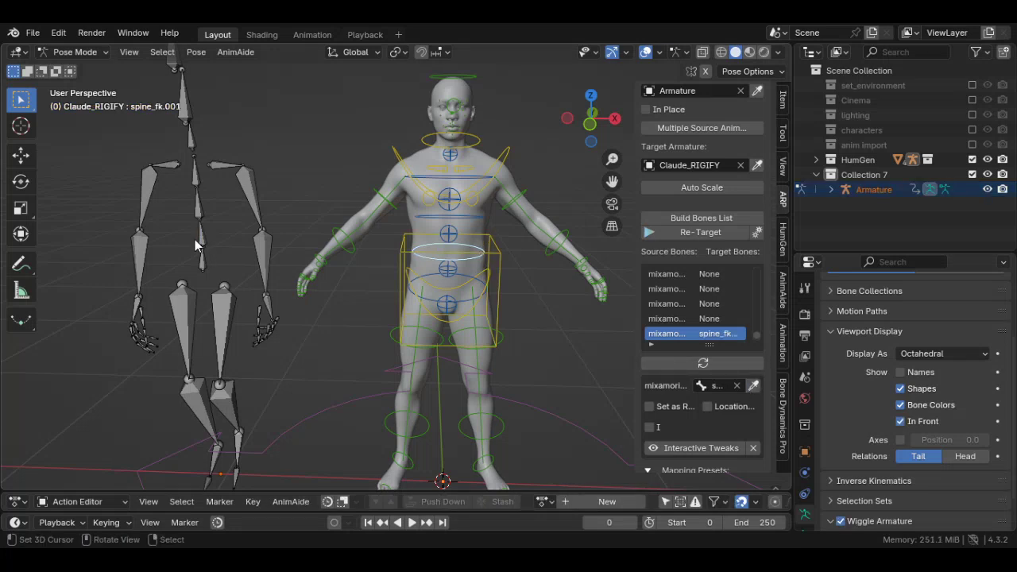
Map the middle Mixamo spine bone, between Spine and Spine2, to the rig's chest control.
click(202, 230)
click(718, 358)
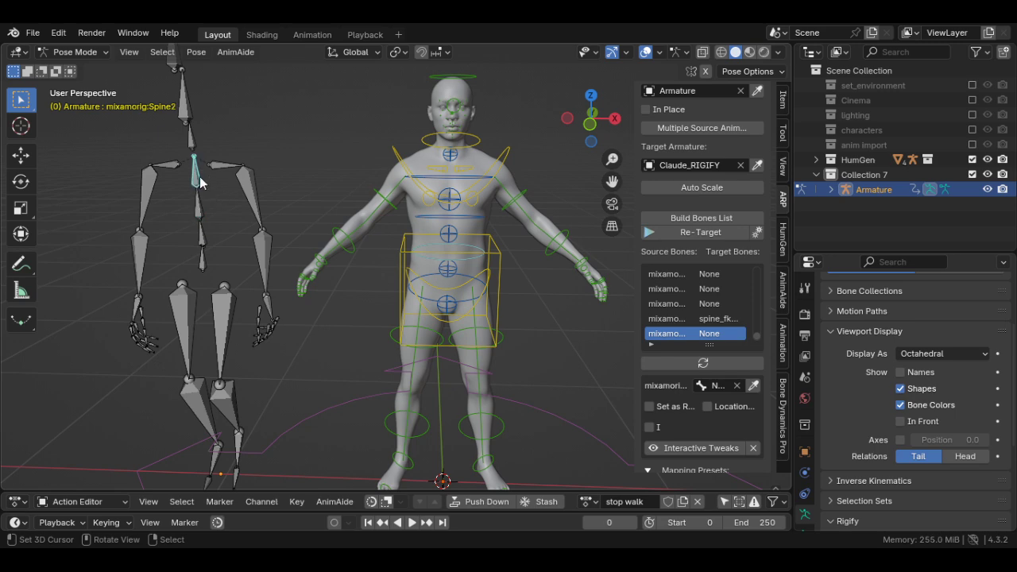
click(508, 165)
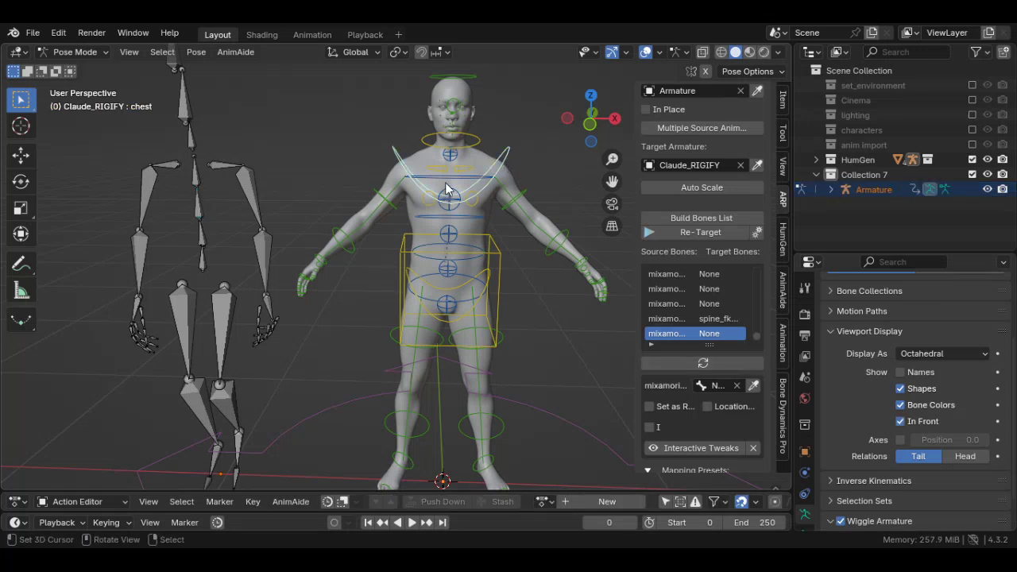
click(703, 362)
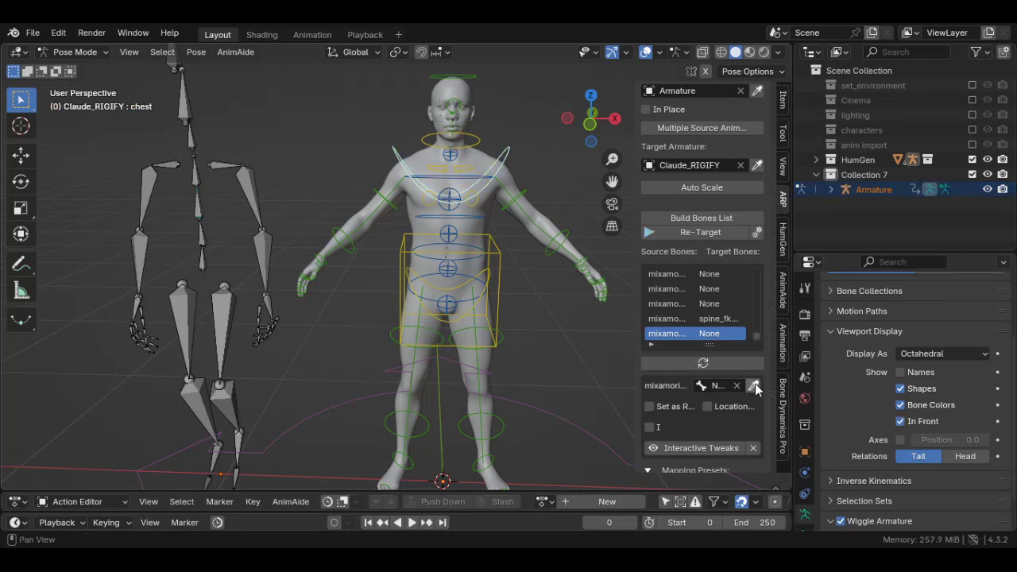
Map the Mixamo Spine2 bone to spine_fk.003, and replace that target with the chest control.
click(197, 176)
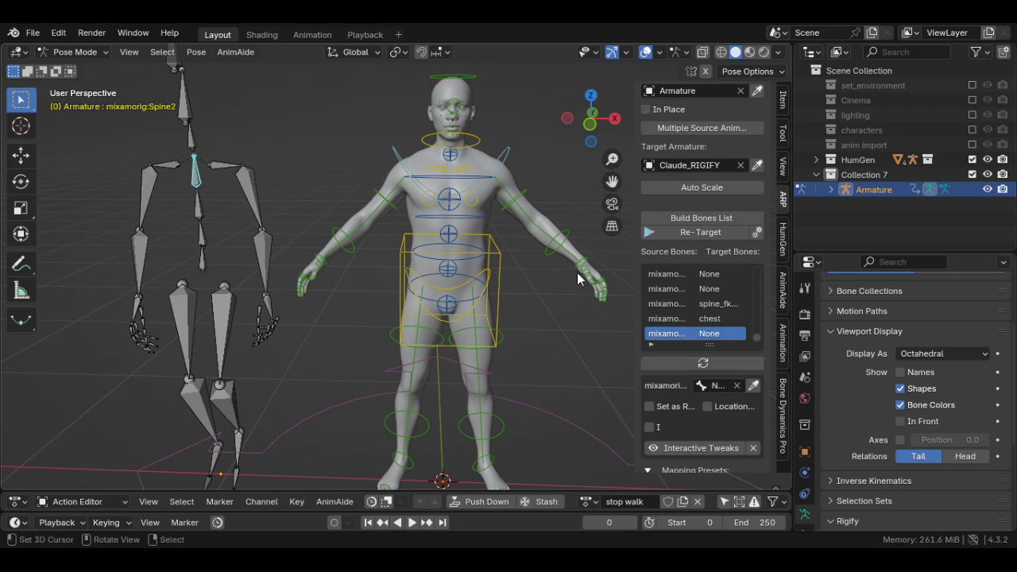
click(463, 185)
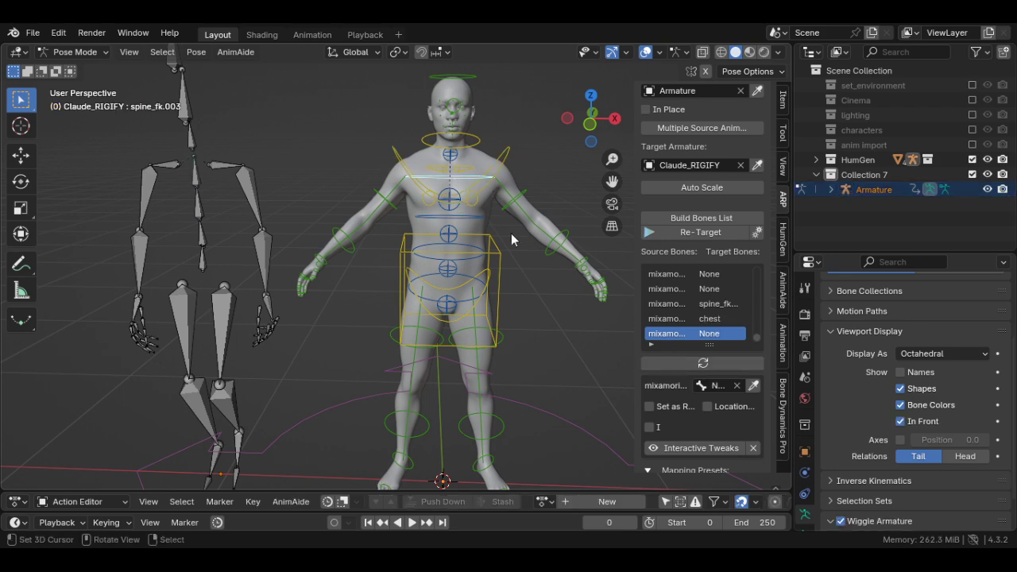
click(753, 386)
middle_drag(501, 287, 458, 281)
click(510, 130)
click(755, 384)
Map the Mixamo LeftUpLeg bone to thigh_fk.L and the LeftLeg bone to shin_fk.L.
middle_drag(365, 246, 391, 268)
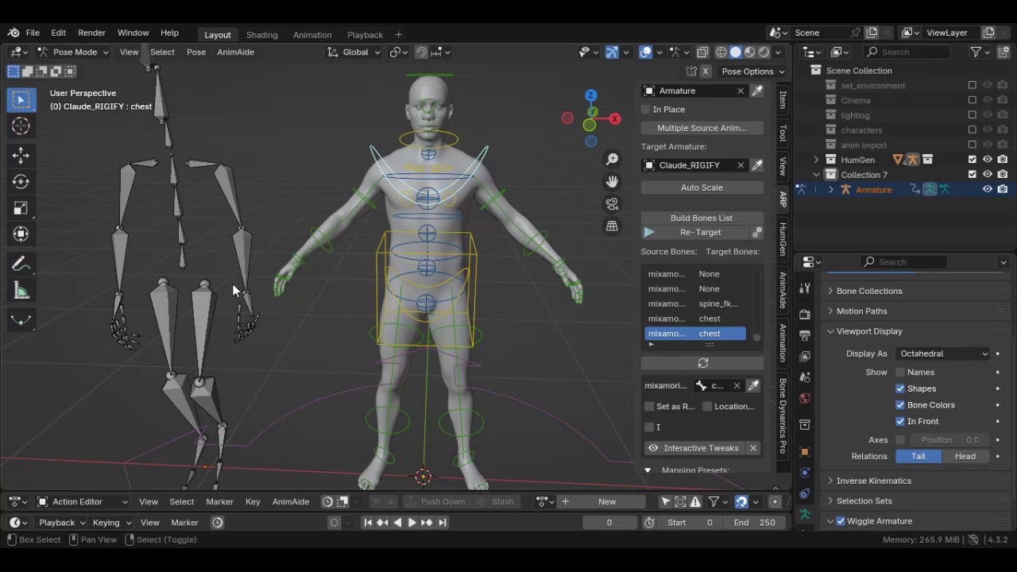
shift+middle_drag(232, 283, 316, 231)
shift+middle_drag(303, 335, 294, 290)
click(282, 238)
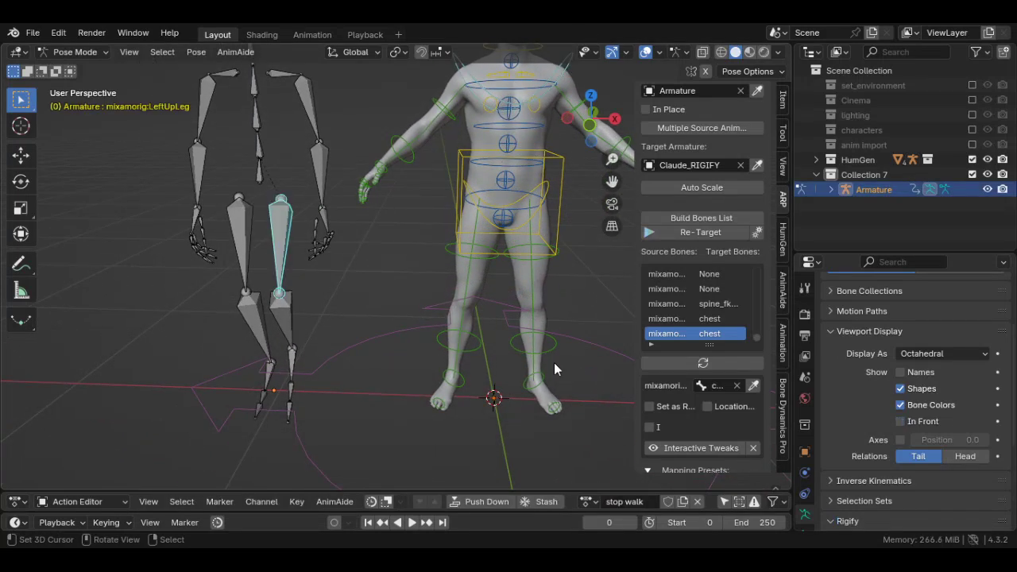
click(703, 362)
click(548, 253)
click(751, 386)
click(278, 317)
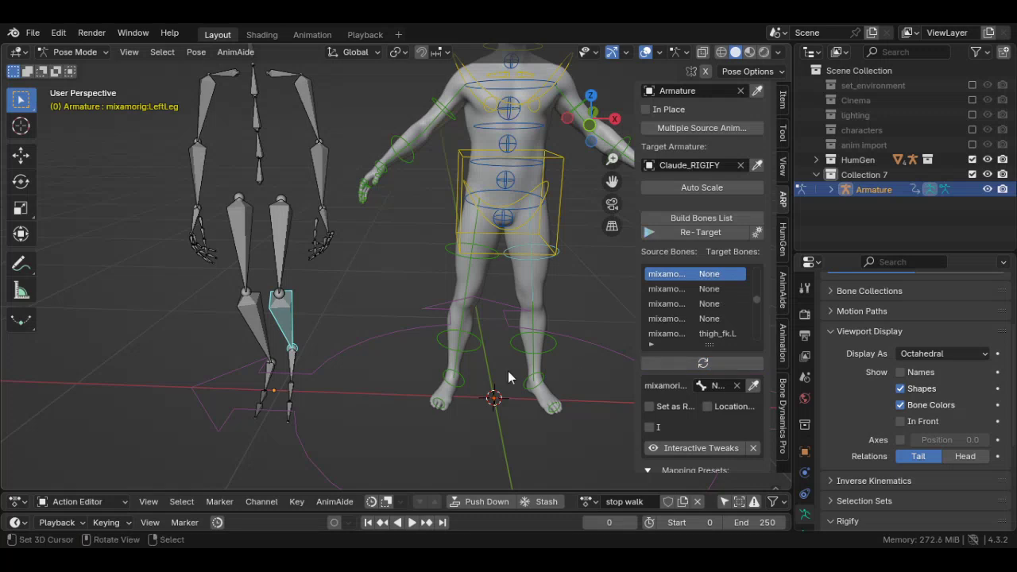
click(537, 350)
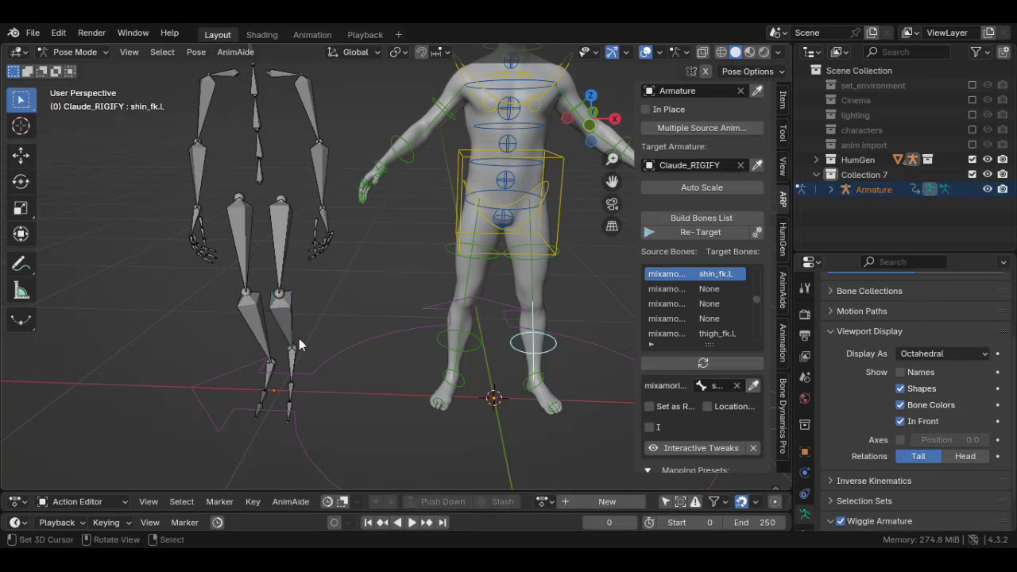
Map the Mixamo LeftFoot bone to the rig's foot_fk.L control.
click(292, 357)
click(680, 365)
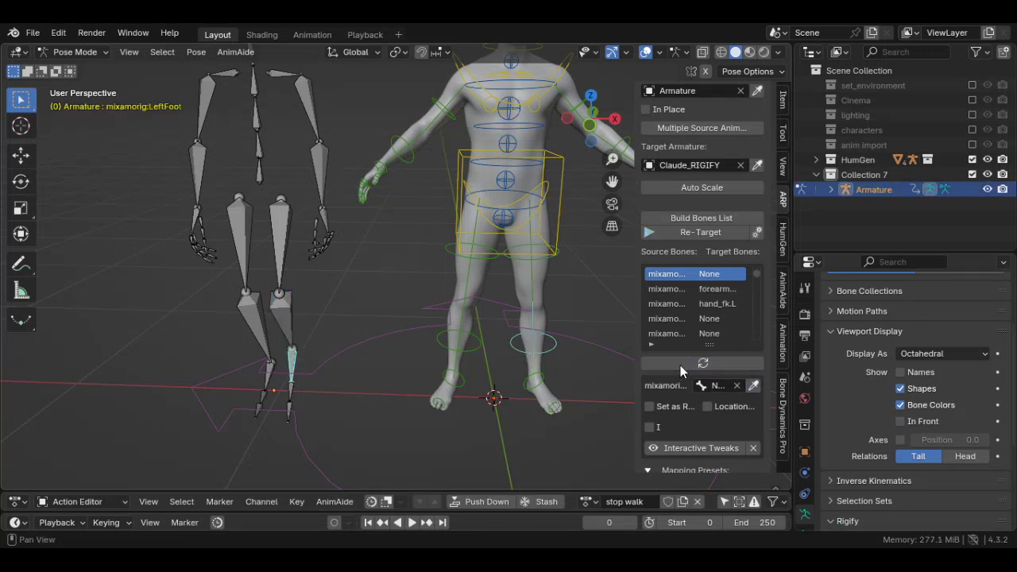
click(536, 379)
click(753, 386)
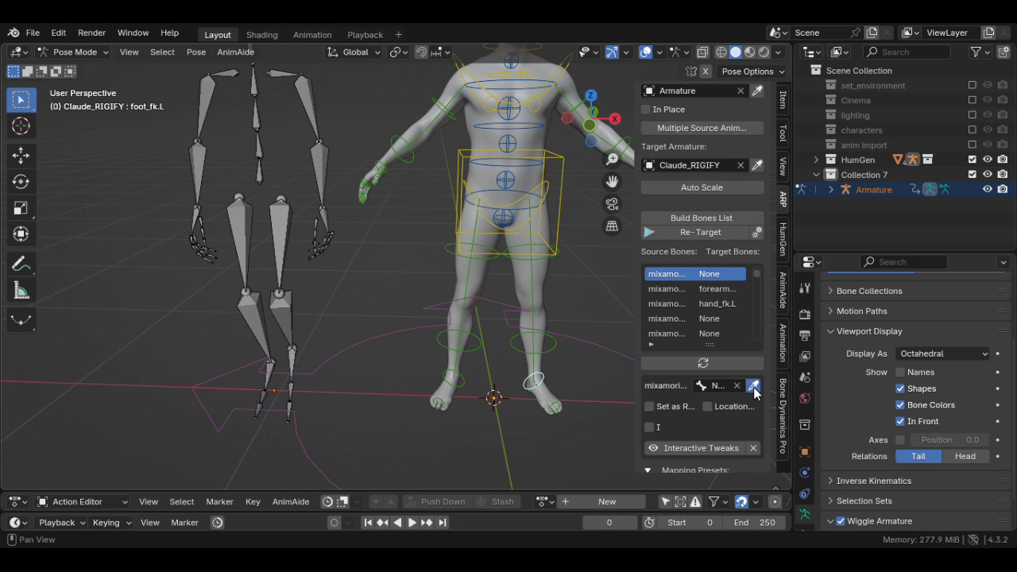
Map the Mixamo LeftToeBase bone to the rig's toe.L control.
click(292, 393)
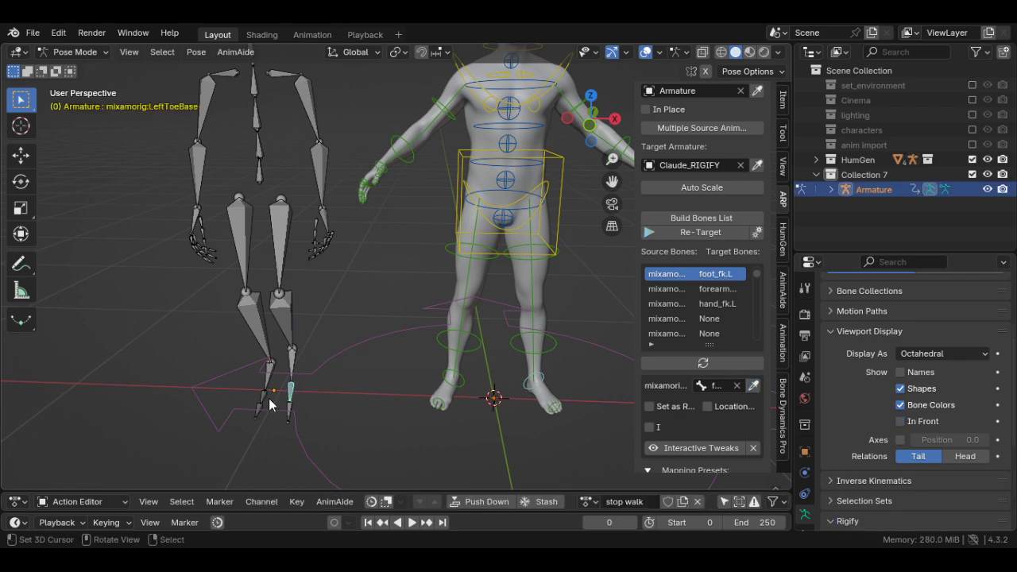
click(681, 364)
click(555, 406)
click(753, 385)
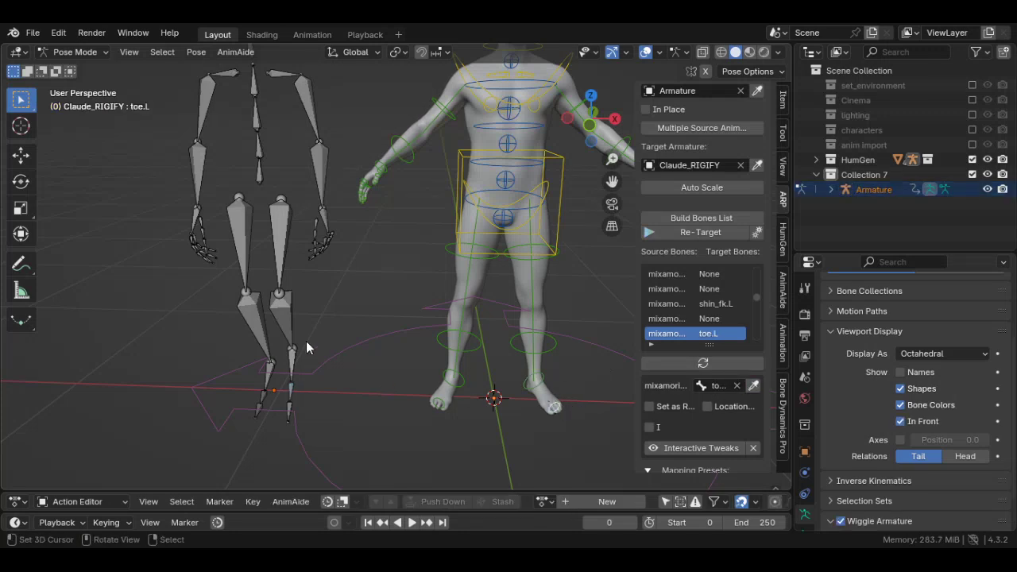
Map the Mixamo RightUpLeg bone to thigh_fk.R and the RightLeg bone to shin_fk.R.
click(255, 220)
click(733, 364)
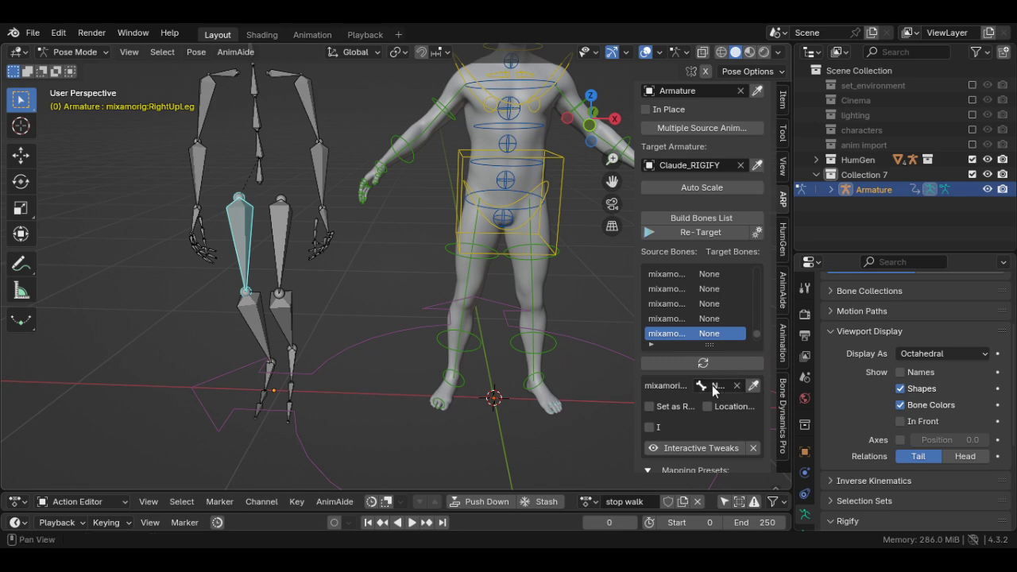
click(466, 273)
click(754, 386)
click(262, 354)
click(671, 367)
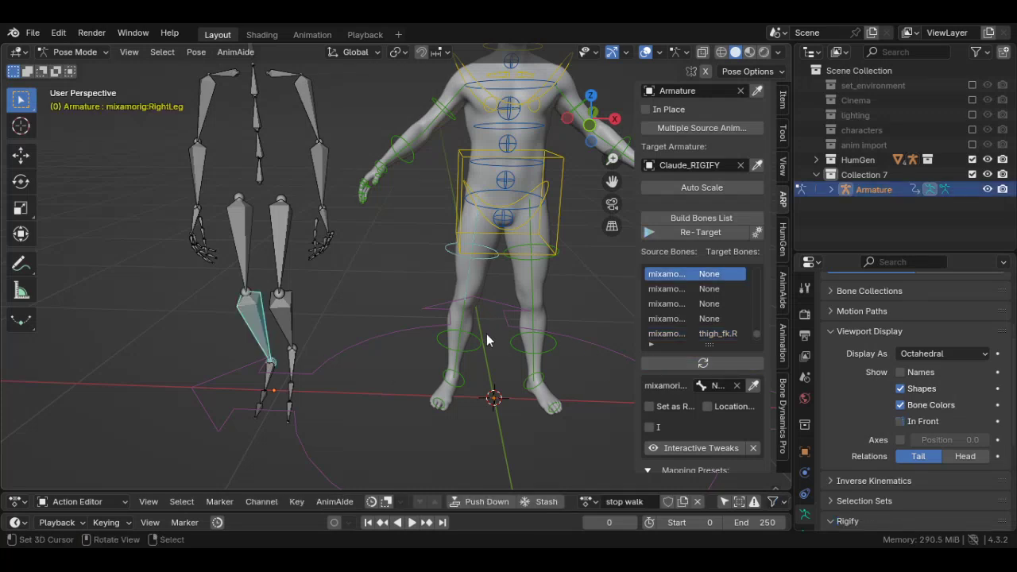
Map the Mixamo RightFoot bone to foot_fk.R and the RightToeBase bone to toe.R.
click(273, 373)
click(702, 362)
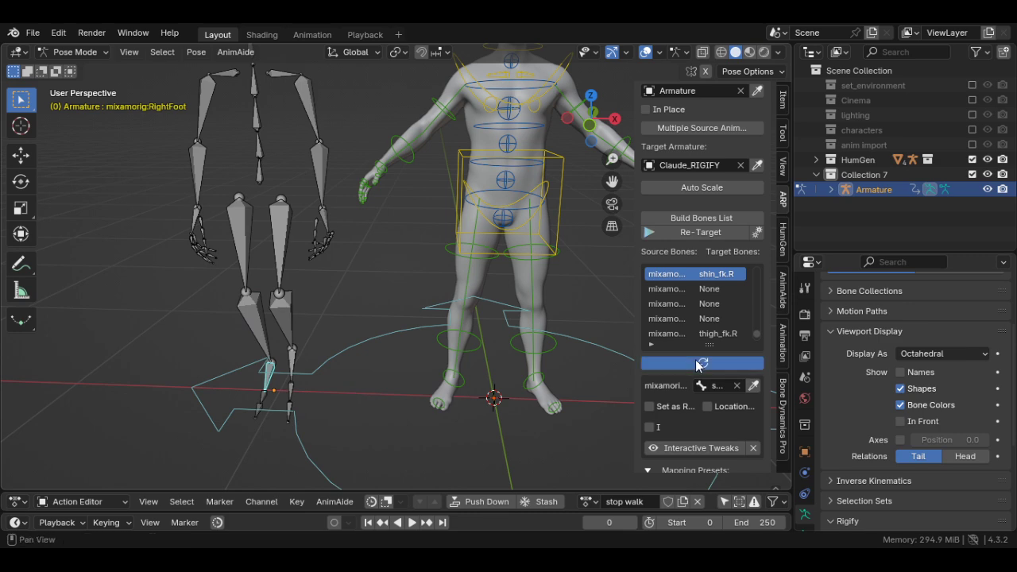
click(453, 386)
click(751, 385)
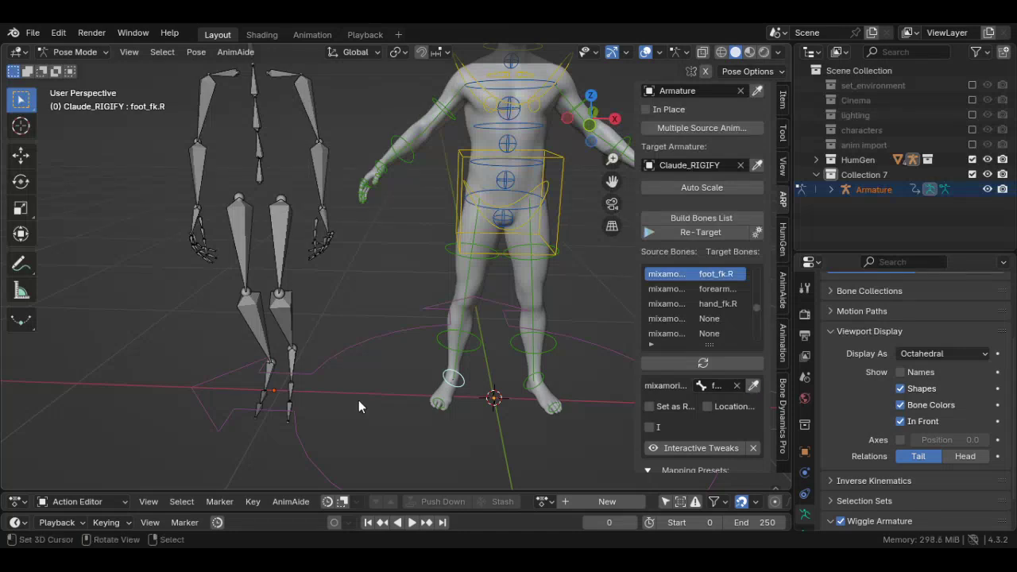
click(262, 396)
click(667, 362)
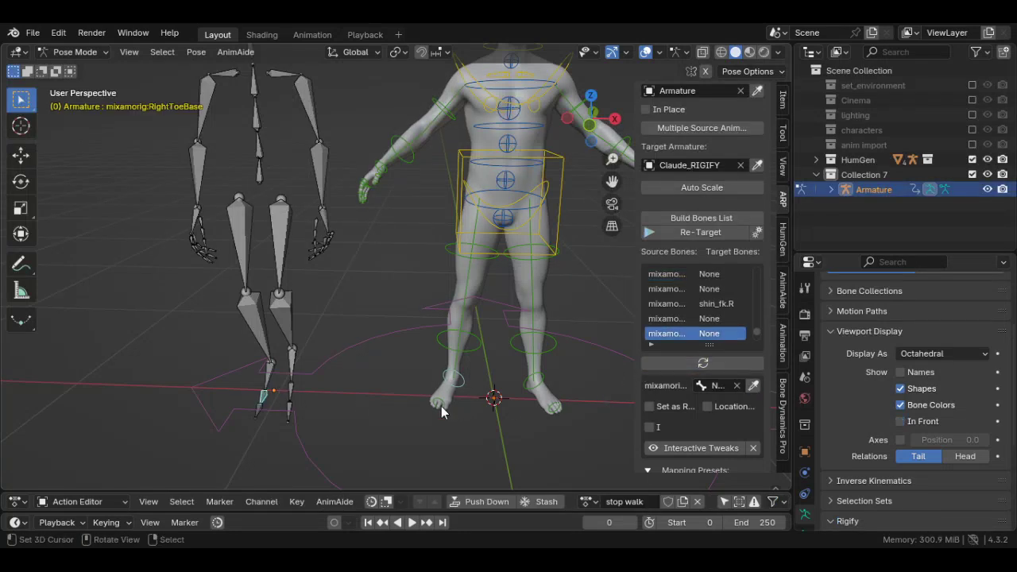
click(441, 406)
click(751, 385)
Check which rig controls are assigned to the Mixamo RightUpLeg, RightLeg and RightFoot bones.
ctrl+middle_drag(601, 343, 506, 314)
click(220, 285)
click(703, 363)
click(229, 380)
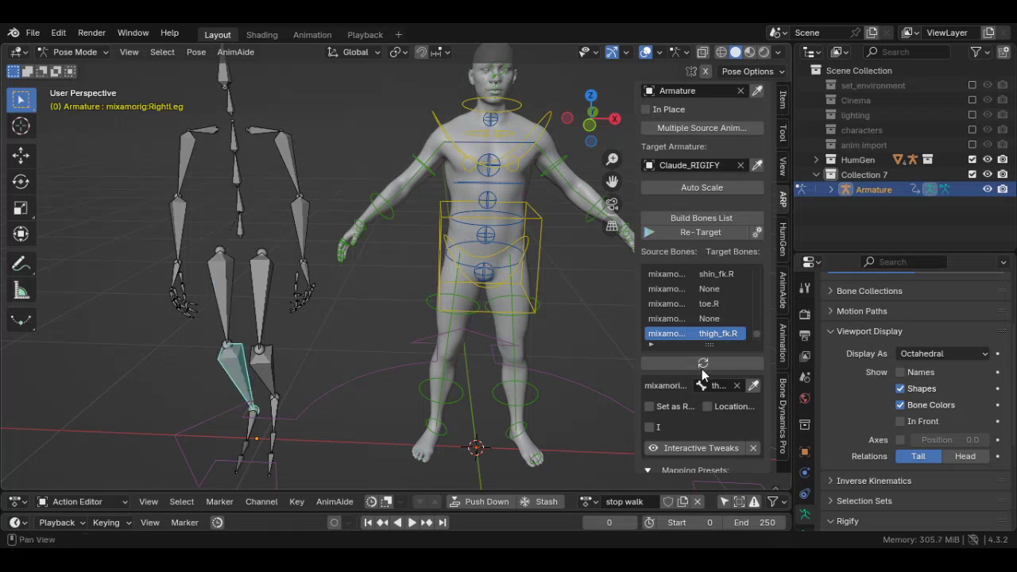
click(704, 363)
click(252, 420)
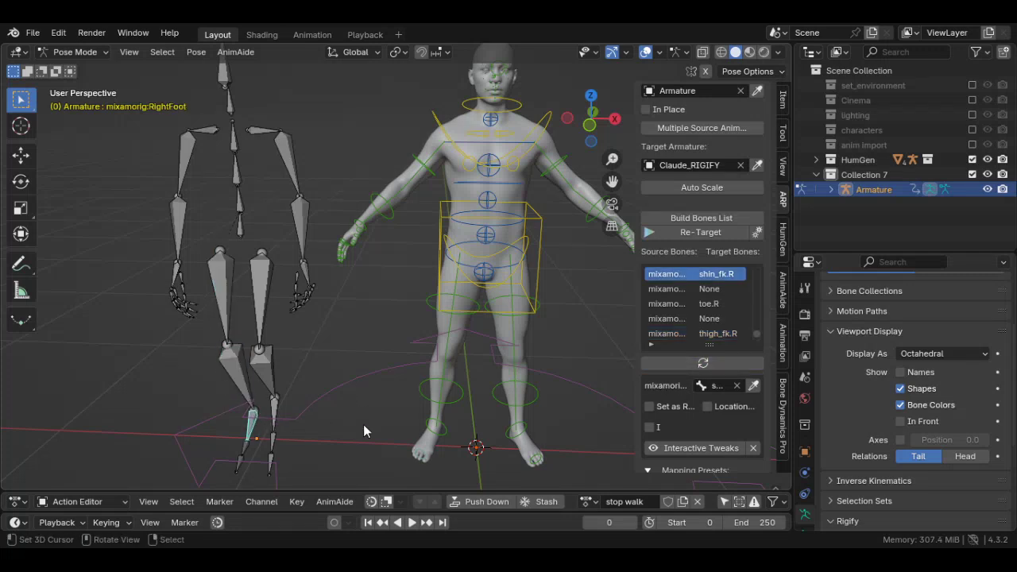
click(718, 361)
Examine the left thumb bones on the Mixamo skeleton and the matching thumb controls on the character's rig.
shift+middle_drag(387, 365, 334, 359)
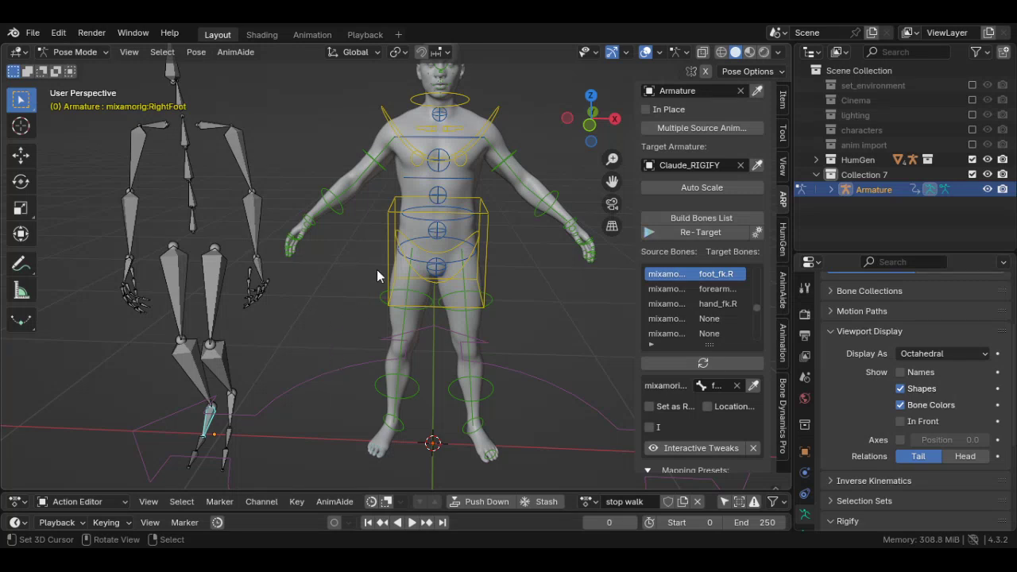
middle_drag(409, 387, 318, 325)
scroll(315, 321, up, 5)
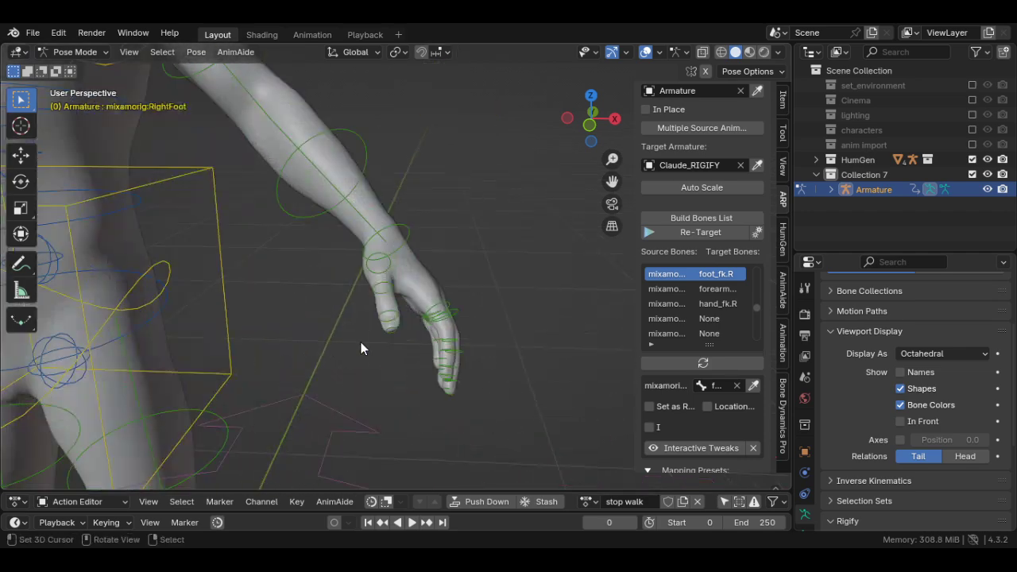
scroll(350, 305, down, 8)
middle_drag(159, 310, 417, 280)
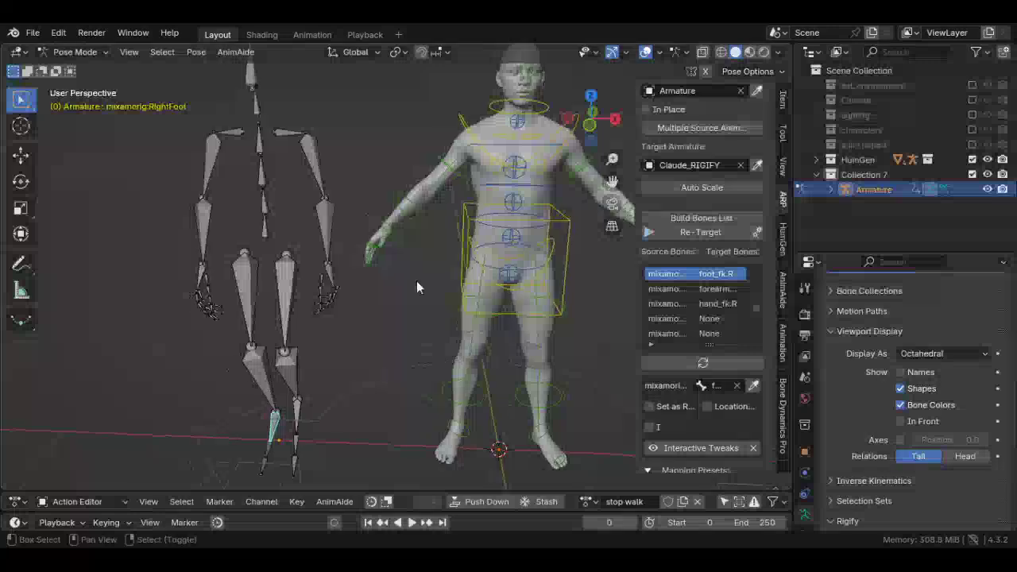
scroll(416, 280, up, 3)
click(278, 292)
middle_drag(278, 292, 375, 284)
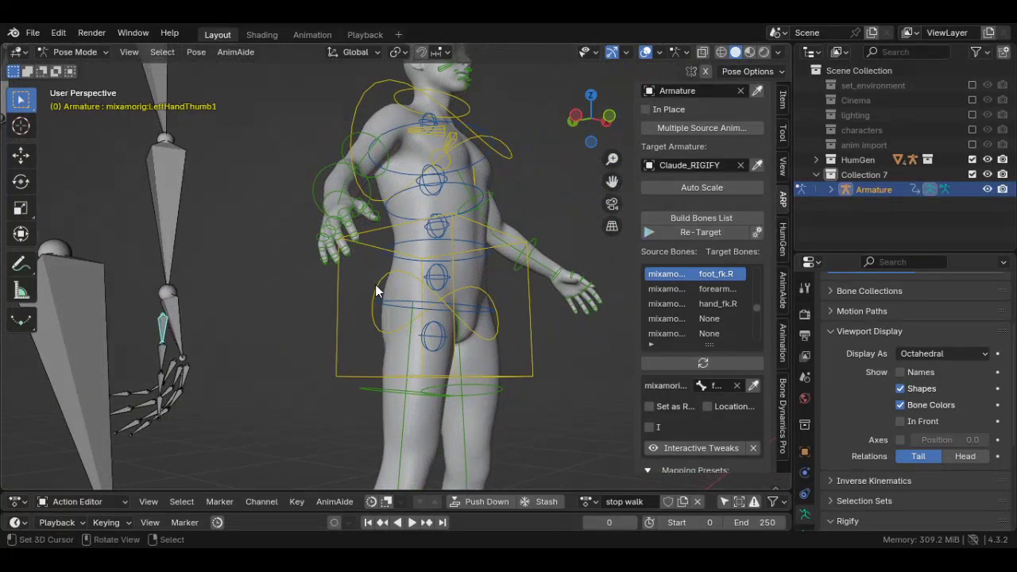
click(166, 360)
middle_drag(167, 360, 210, 396)
middle_drag(604, 358, 443, 291)
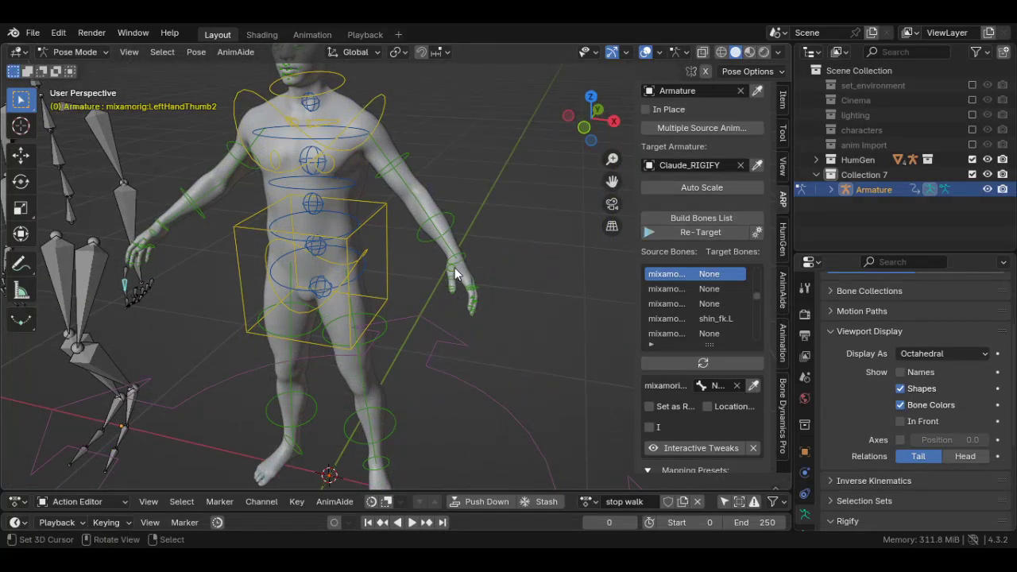
click(456, 266)
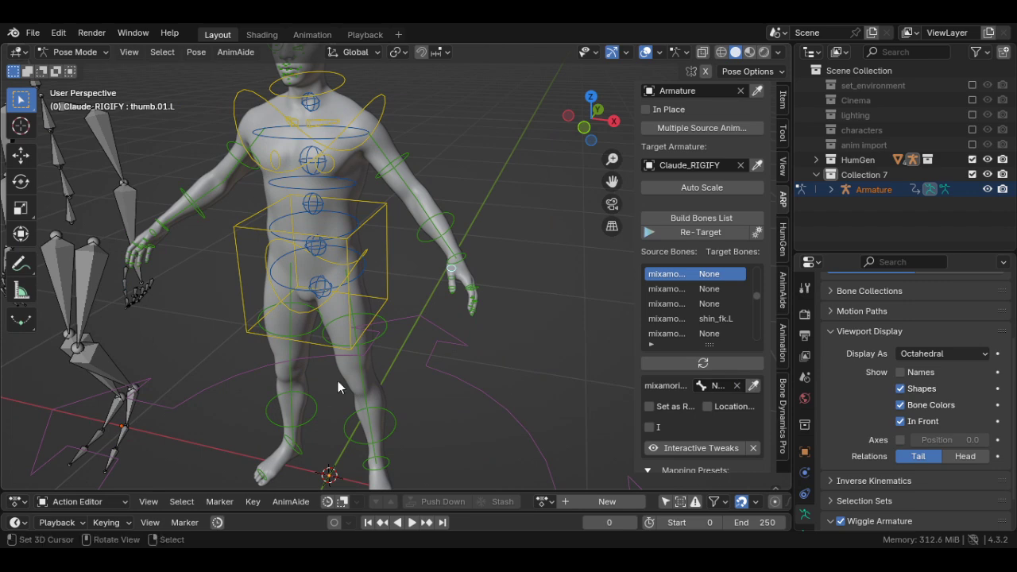
shift+middle_drag(132, 322, 363, 310)
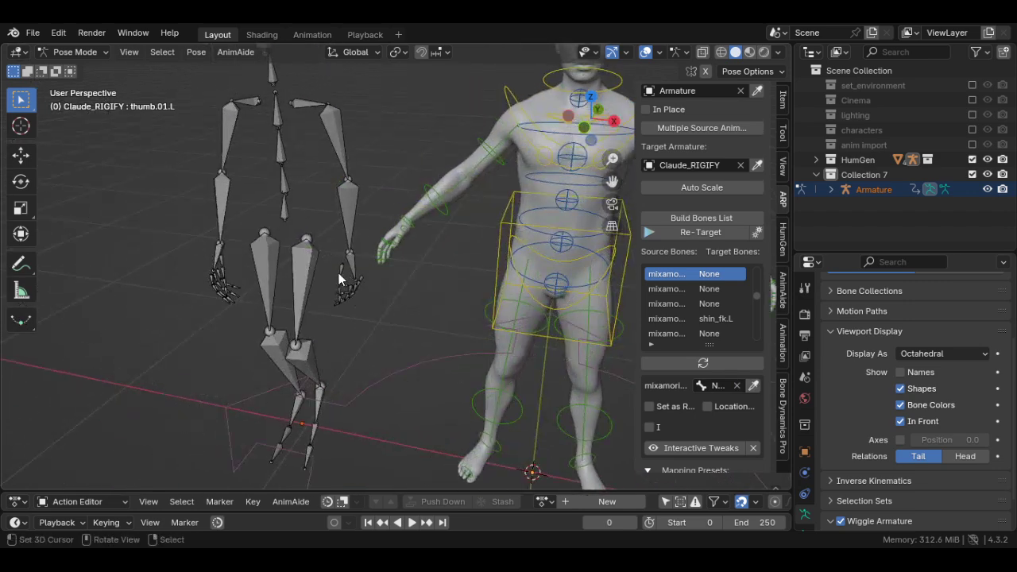
Map the Mixamo LeftHandThumb1 bone to the rig's thumb.01.L control.
click(347, 279)
click(745, 361)
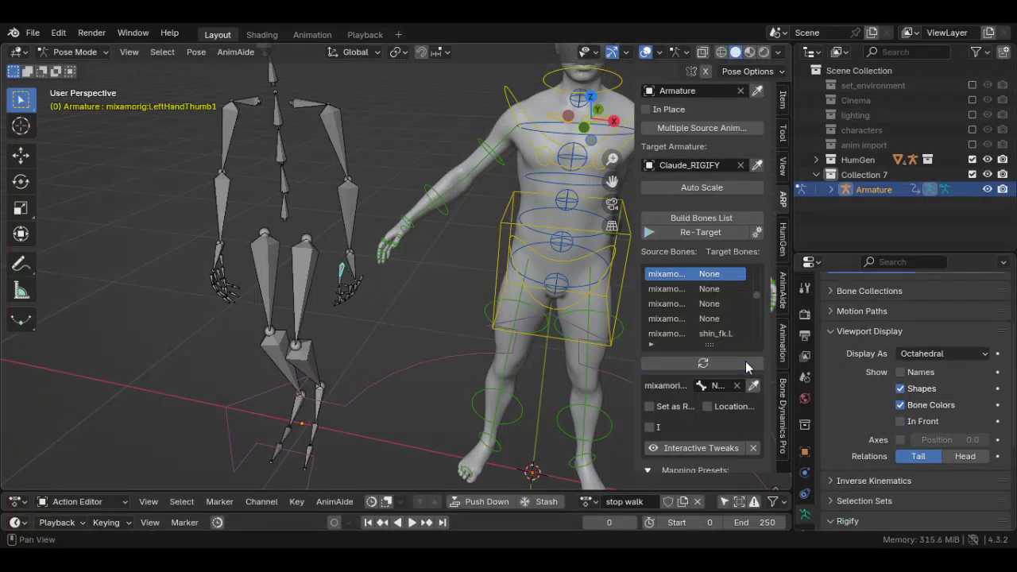
shift+middle_drag(472, 291, 303, 300)
click(512, 253)
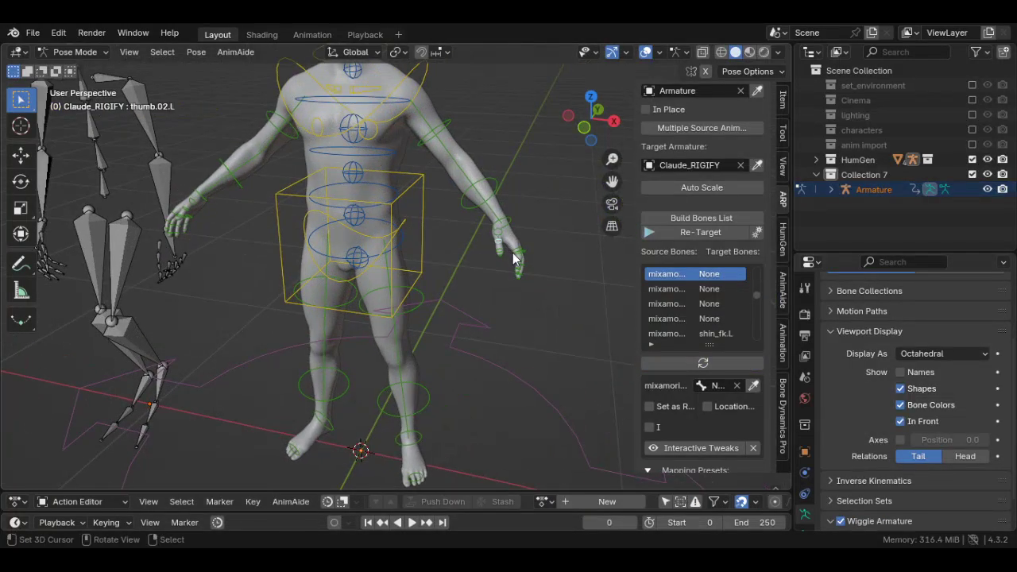
click(500, 232)
click(753, 386)
Map the Mixamo LeftHandThumb2 bone to thumb.02.L and the LeftHandThumb3 bone to thumb.03.L.
click(157, 259)
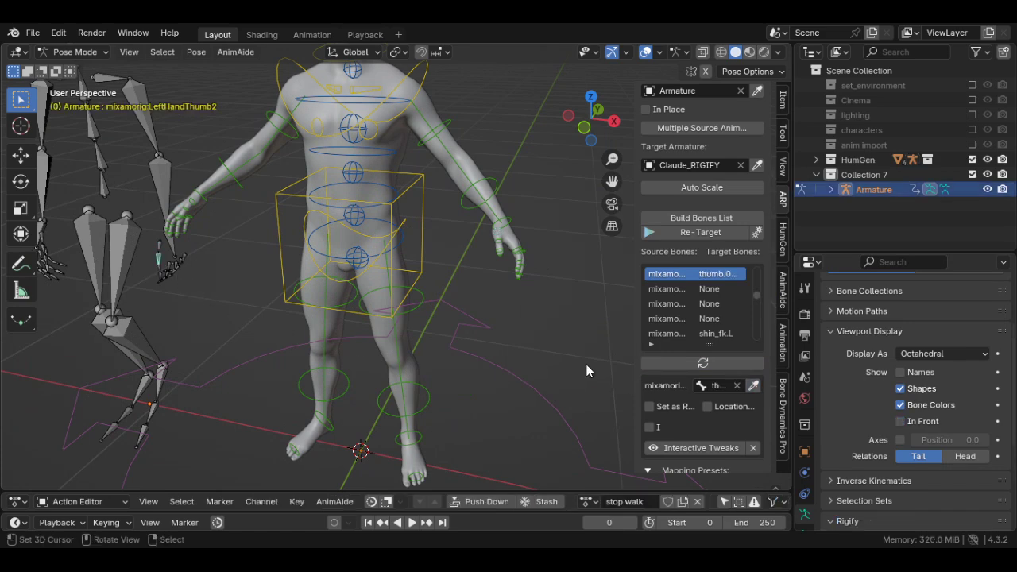
click(494, 248)
click(753, 385)
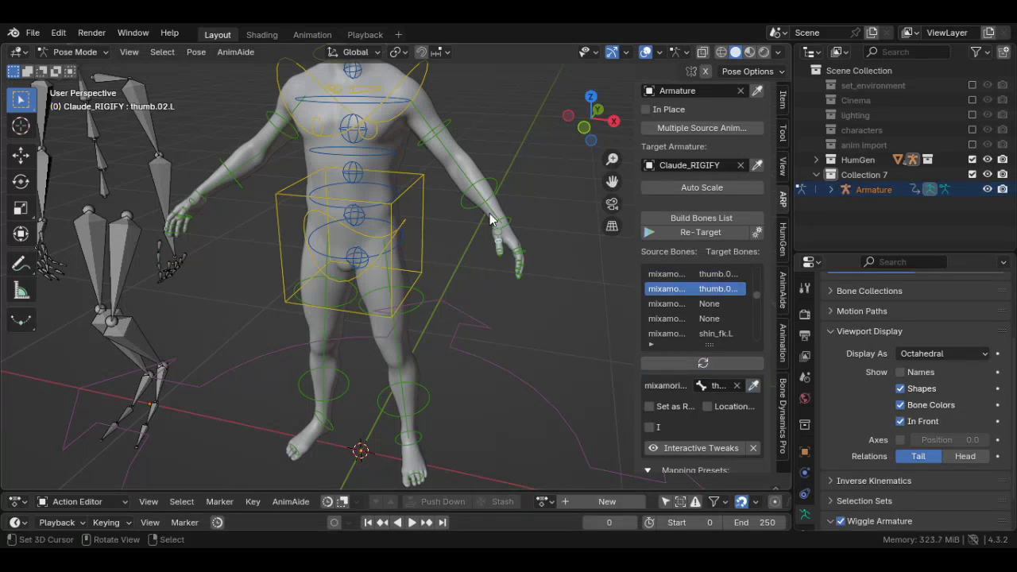
click(158, 274)
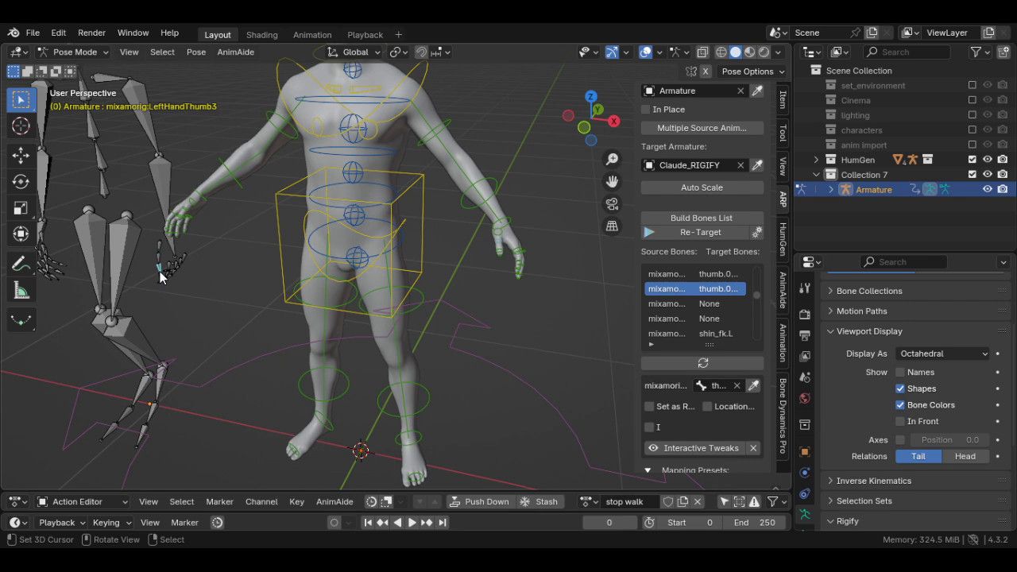
click(718, 359)
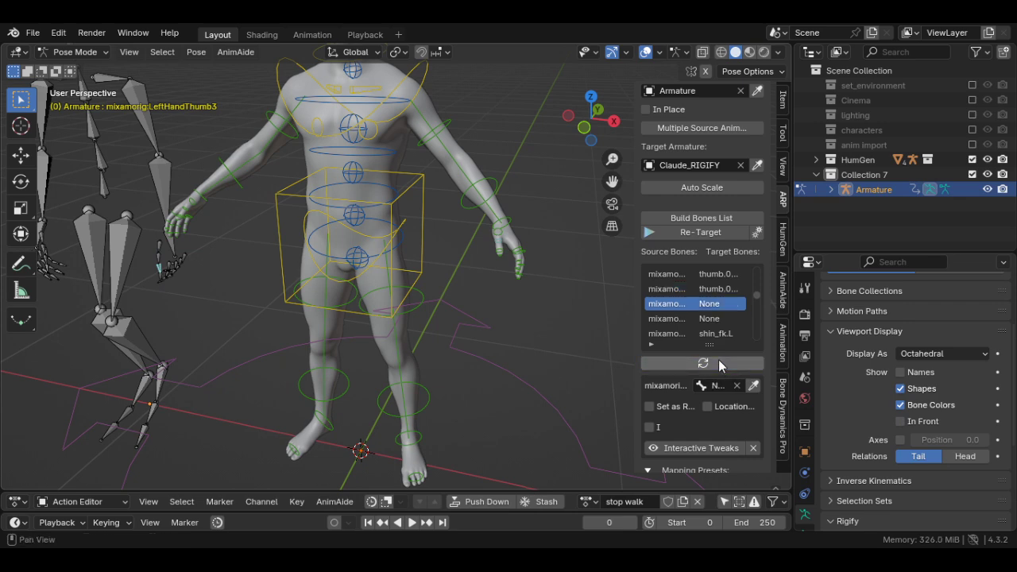
click(498, 251)
click(499, 251)
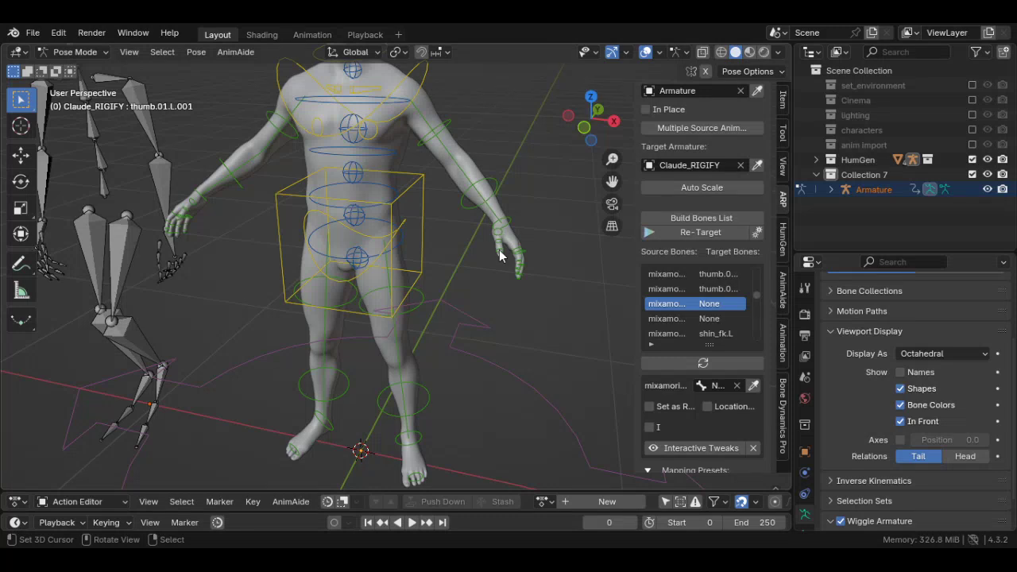
click(754, 386)
middle_drag(181, 278, 266, 315)
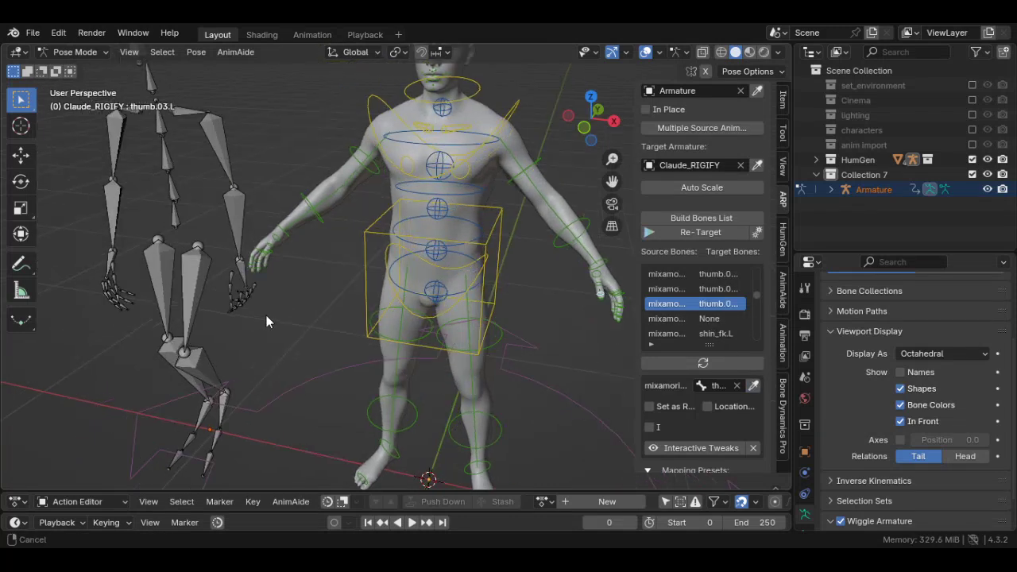
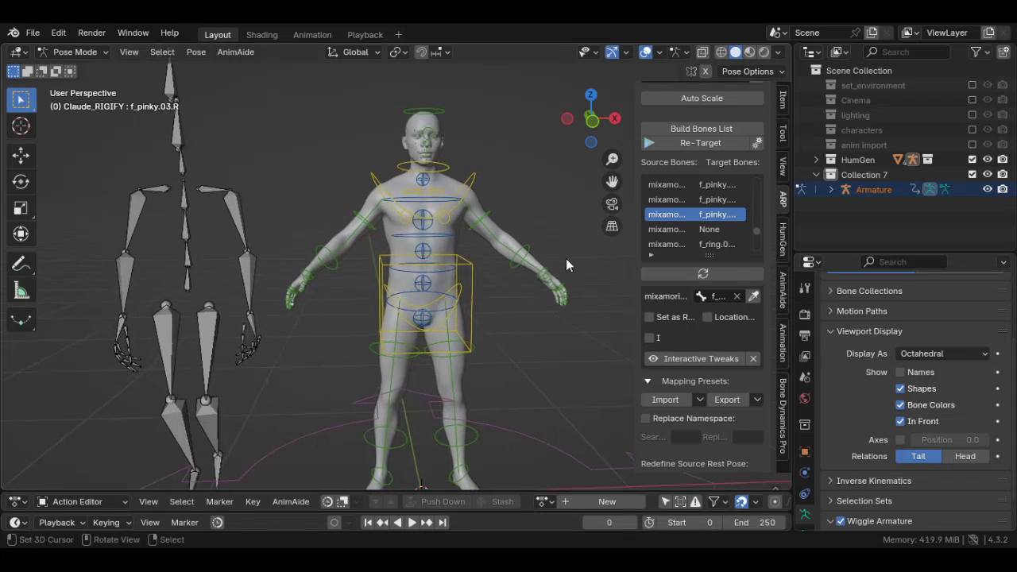
Return to Object Mode and make the Mixamo armature the only selected object.
scroll(566, 258, down, 4)
middle_drag(503, 255, 504, 276)
key(Escape)
key(ctrl+Tab)
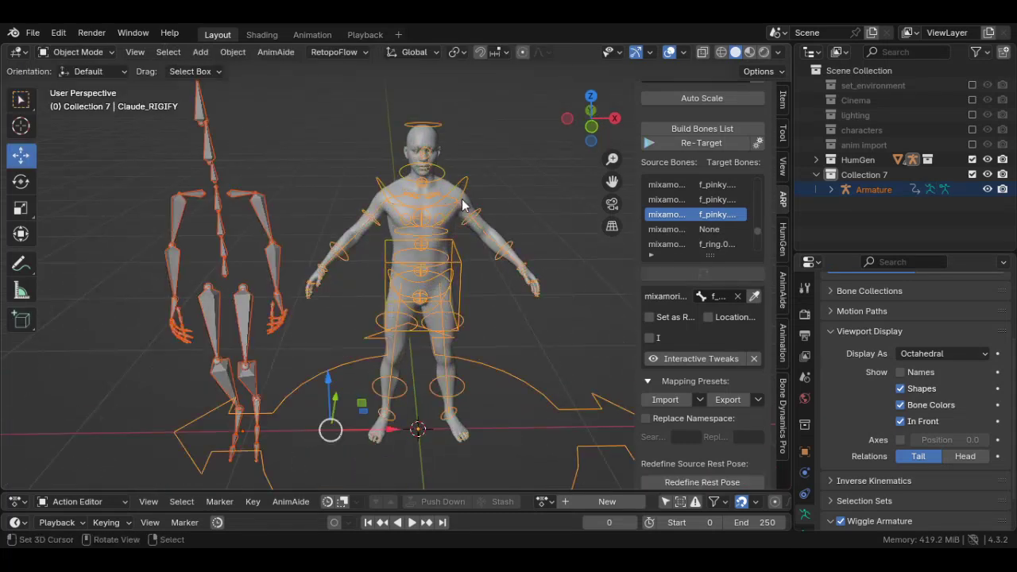
click(257, 209)
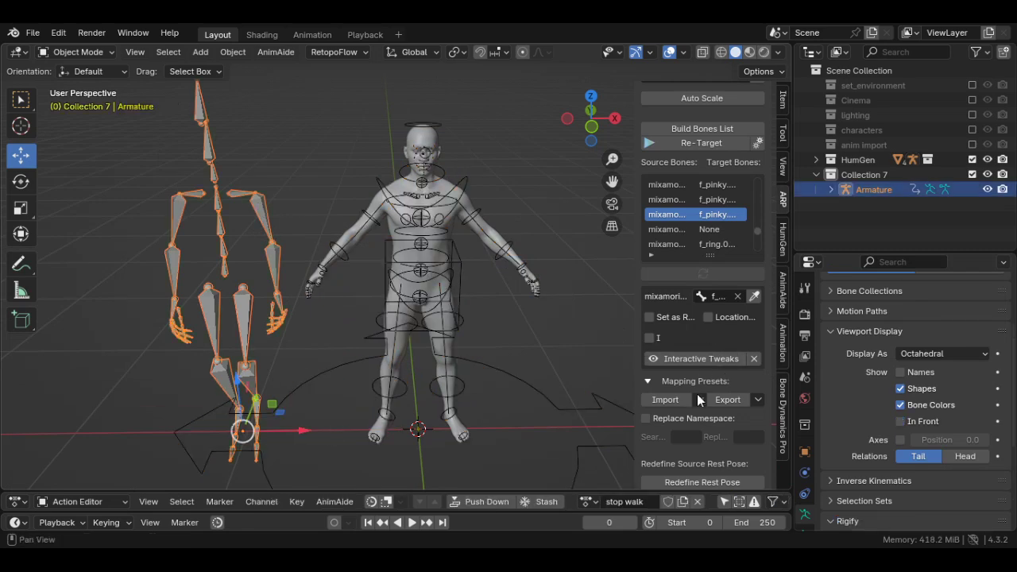
Start redefining the source armature's rest pose from its actual Rest Pose, with Preserve enabled.
scroll(697, 397, down, 2)
click(697, 417)
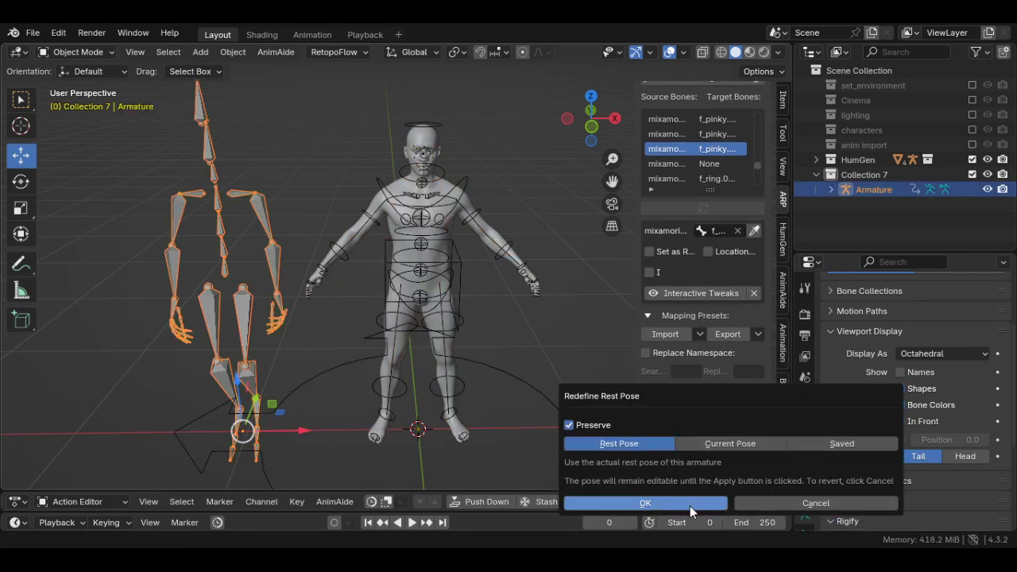
click(690, 507)
Copy the selected bones' rotation for the Mixamo upper arms, forearms, thighs and shins on both sides, and apply the redefined rest pose.
shift+middle_drag(244, 323, 272, 347)
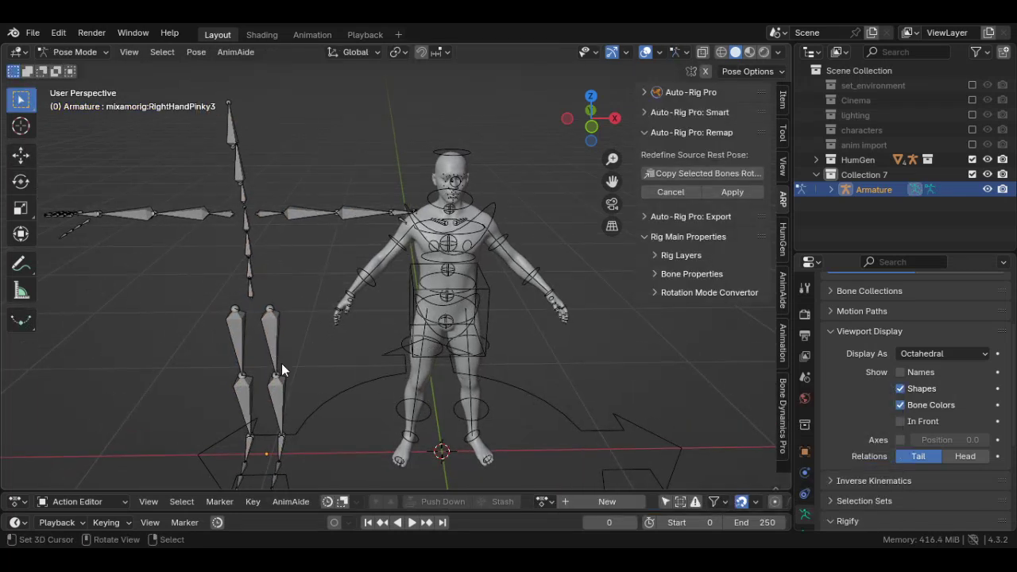
key(c)
mouse_move(254, 379)
mouse_down()
mouse_move(281, 356)
mouse_move(323, 260)
mouse_move(283, 371)
mouse_move(335, 216)
mouse_move(129, 228)
mouse_move(153, 210)
mouse_up()
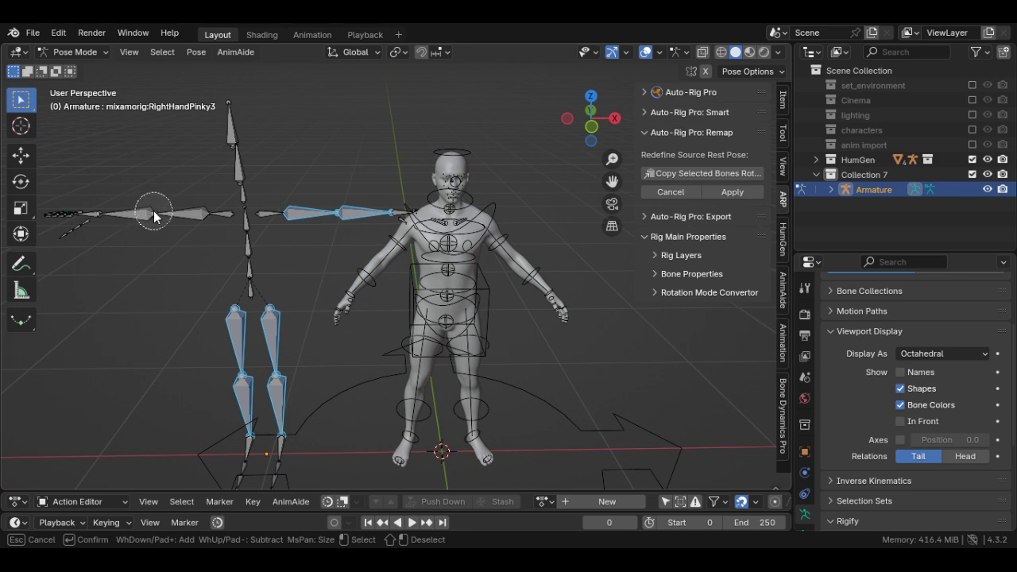
key(Escape)
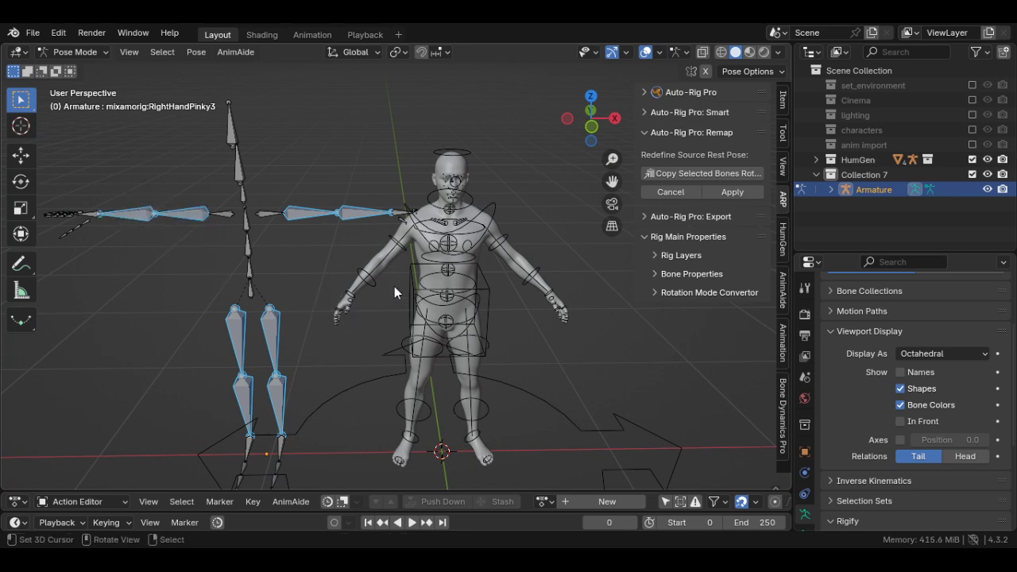
click(714, 191)
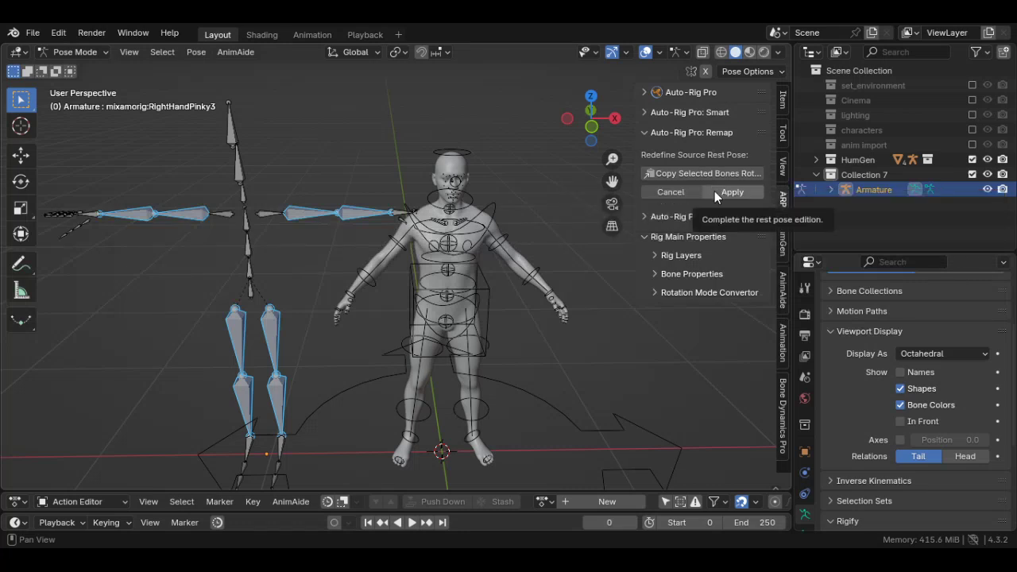
click(714, 177)
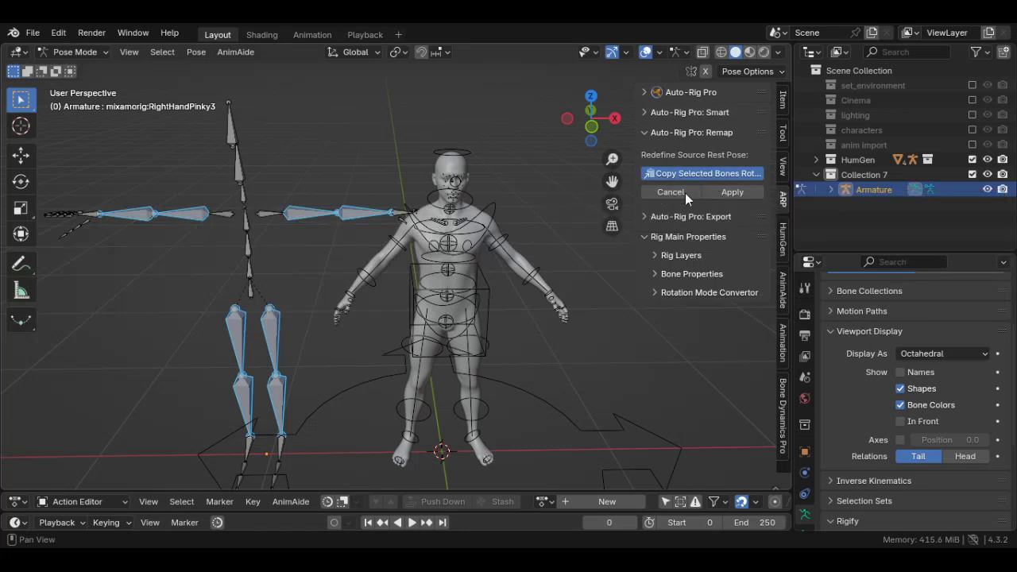
click(728, 192)
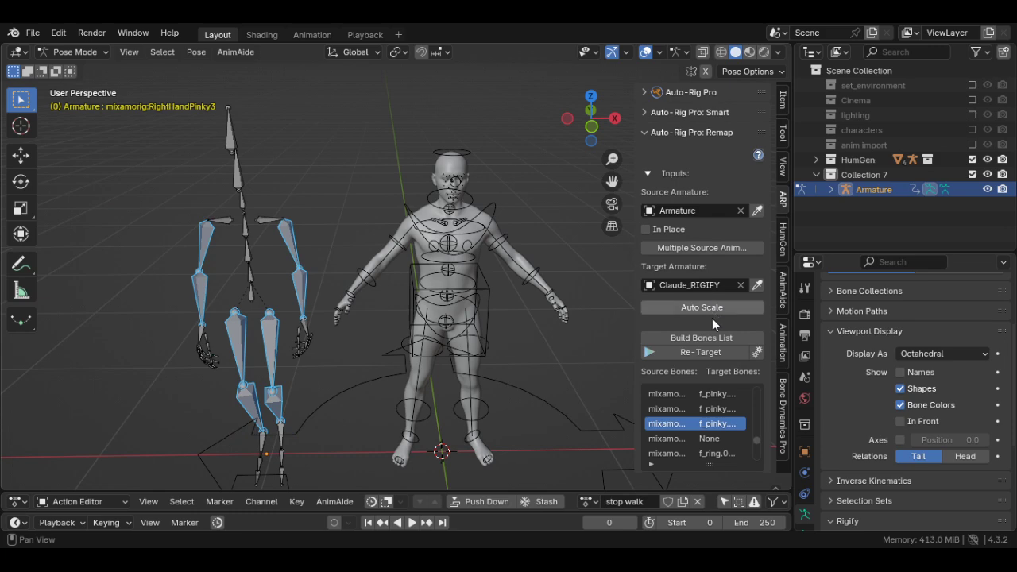
Try to re-target the Mixamo walk animation onto the character's Rigify rig.
click(702, 353)
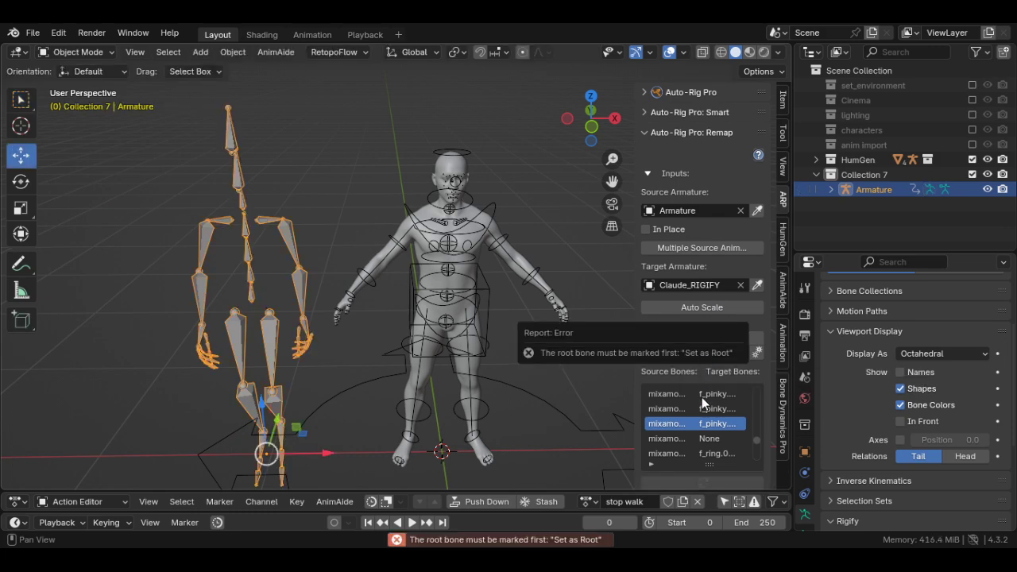
Mark the Mixamo source bone mapped to the torso control as the root bone.
scroll(738, 429, down, 5)
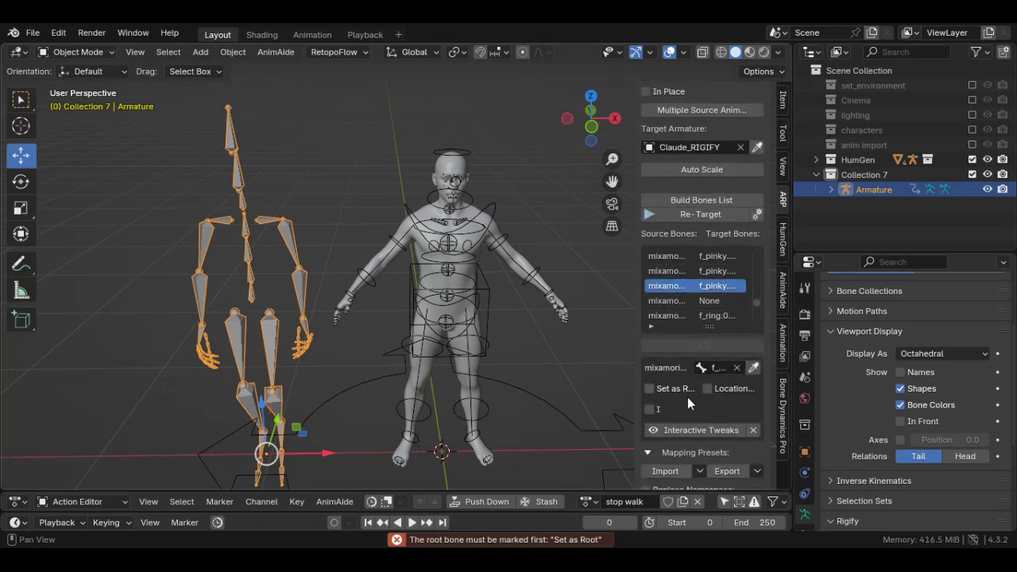
scroll(691, 299, up, 5)
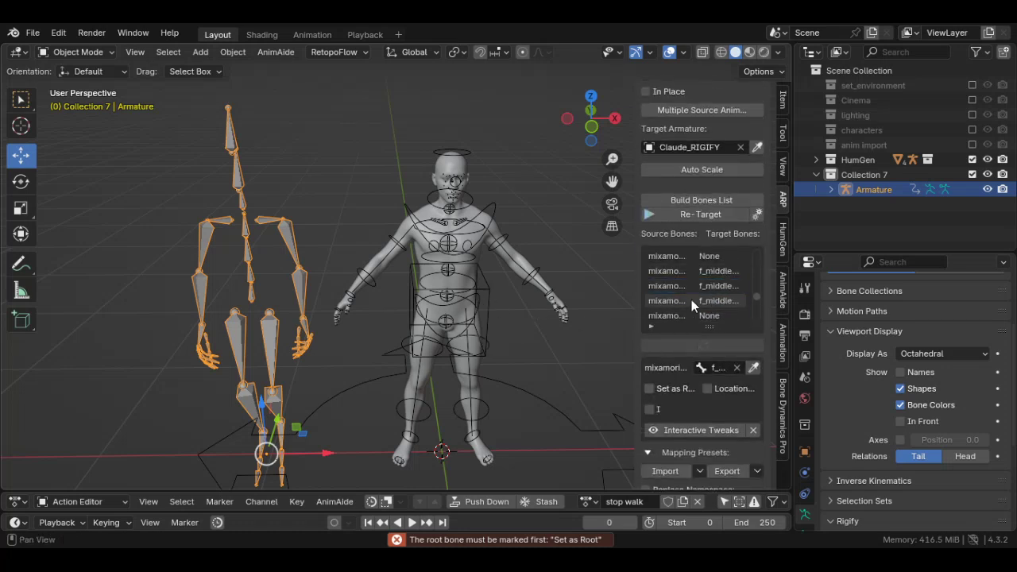
scroll(691, 299, up, 3)
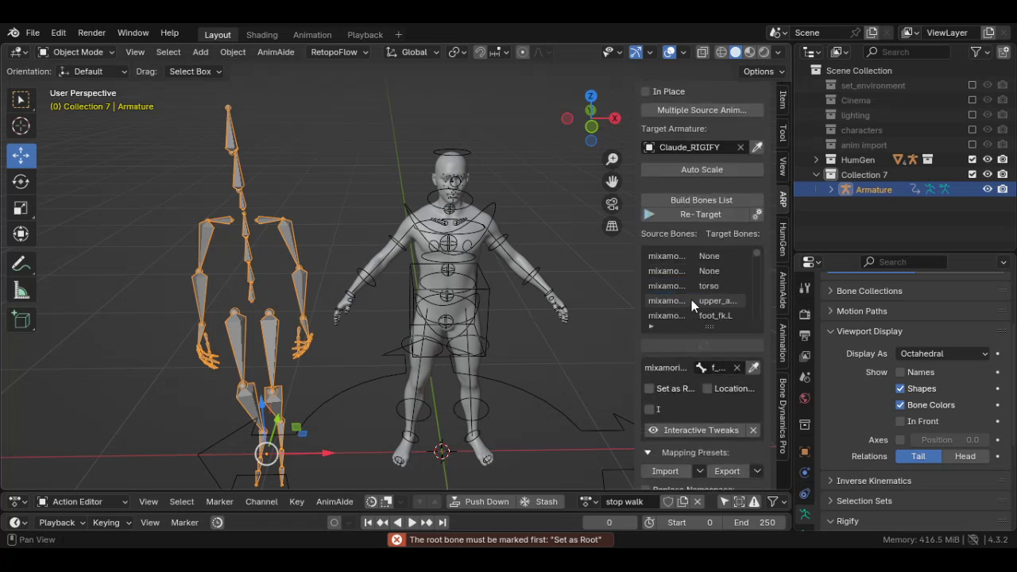
click(707, 288)
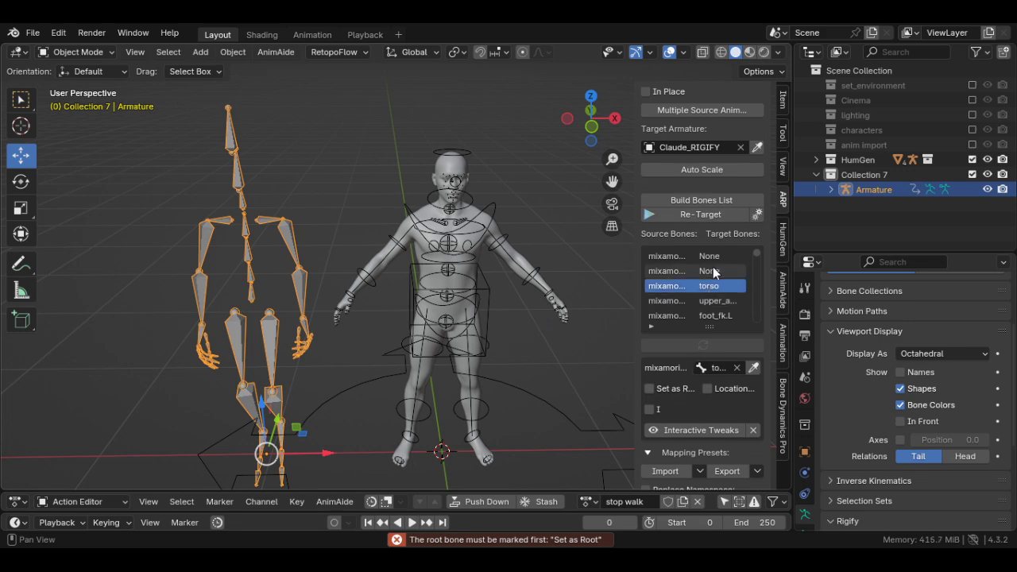
click(676, 391)
Re-target the Mixamo walk animation onto the character's Rigify rig for frames 0 to 40 with linear keyframe interpolation and Fake User enabled.
scroll(676, 391, down, 3)
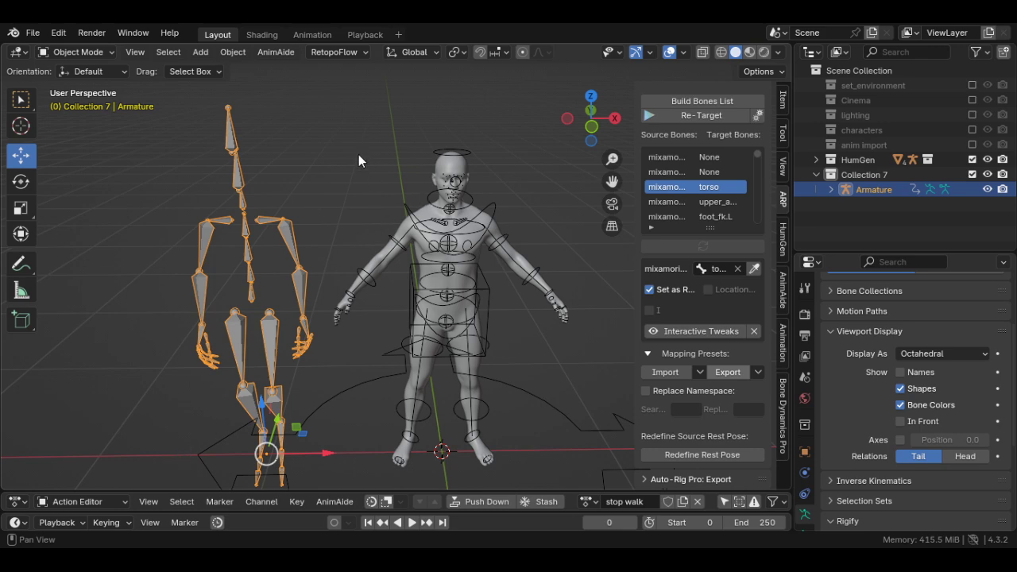
scroll(706, 274, up, 3)
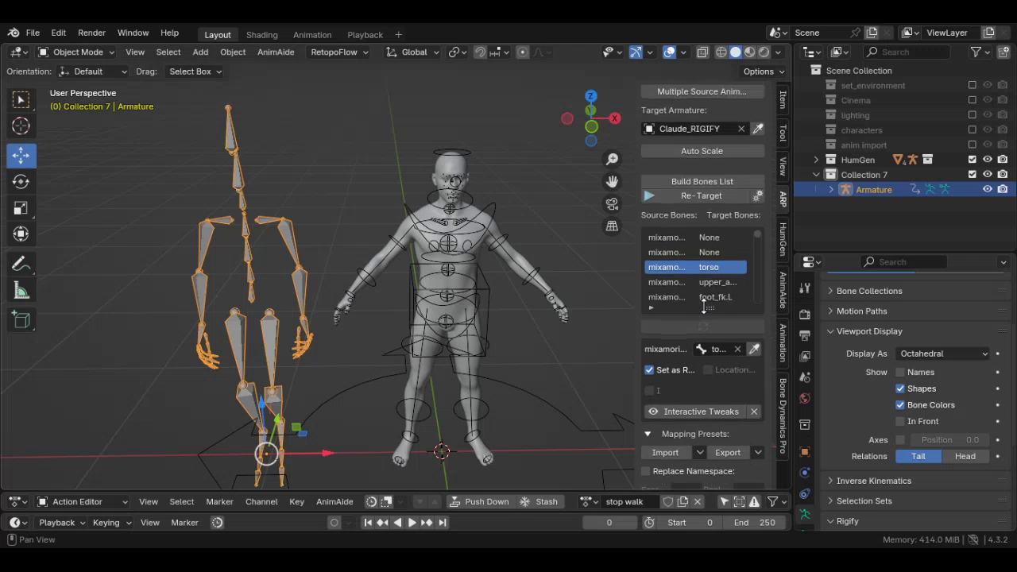
click(701, 196)
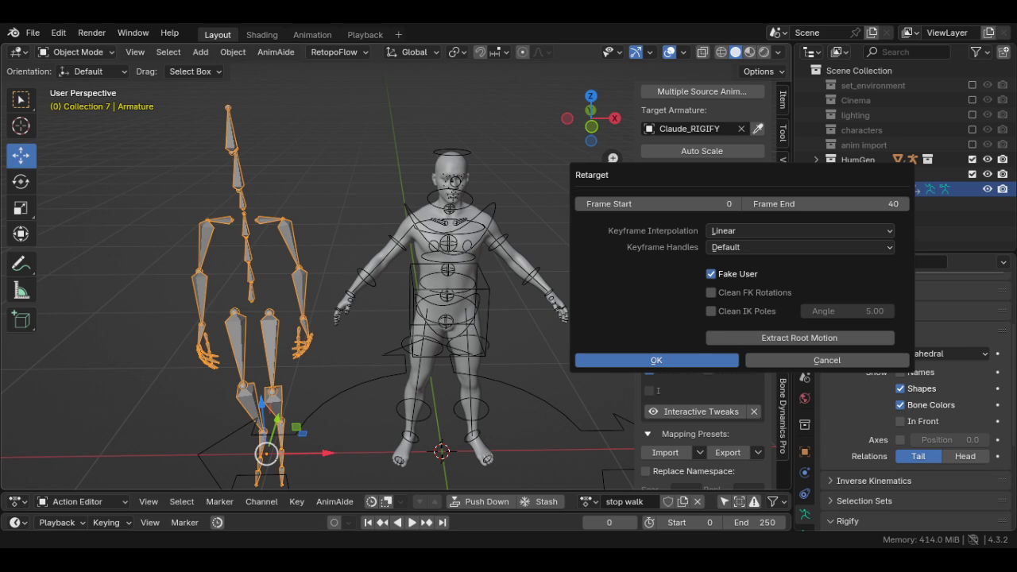
middle_drag(418, 384, 466, 327)
scroll(466, 298, down, 2)
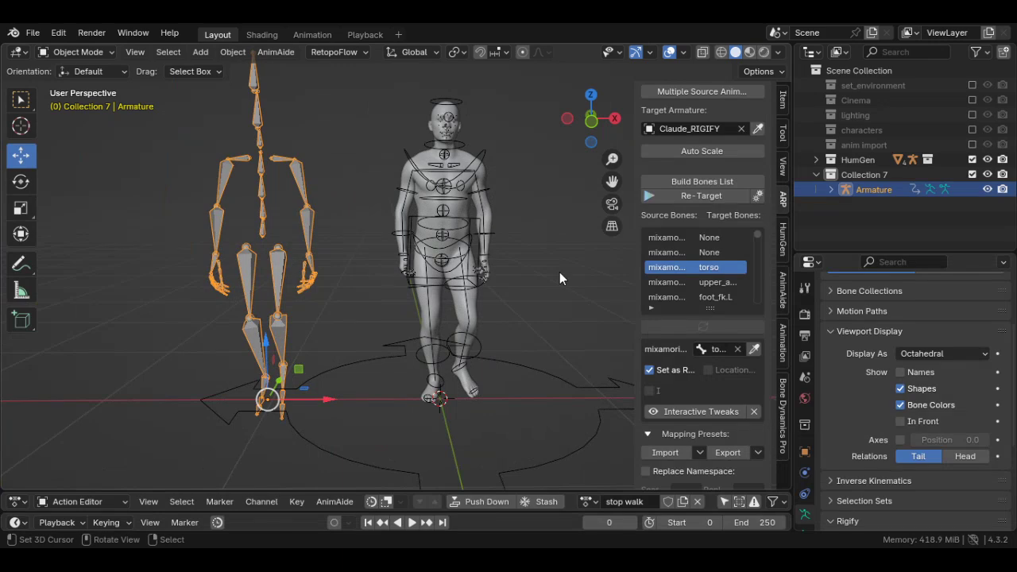
Delete the source Mixamo armature from the scene.
key(n)
key(x)
click(360, 253)
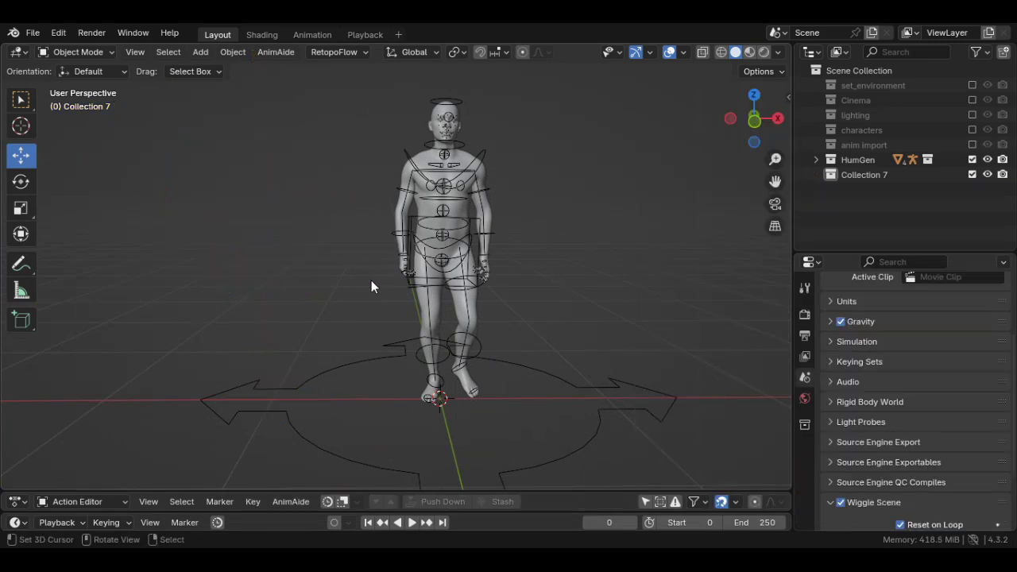
Purge unused local and linked data-blocks from the file with Recursive Delete enabled.
click(32, 32)
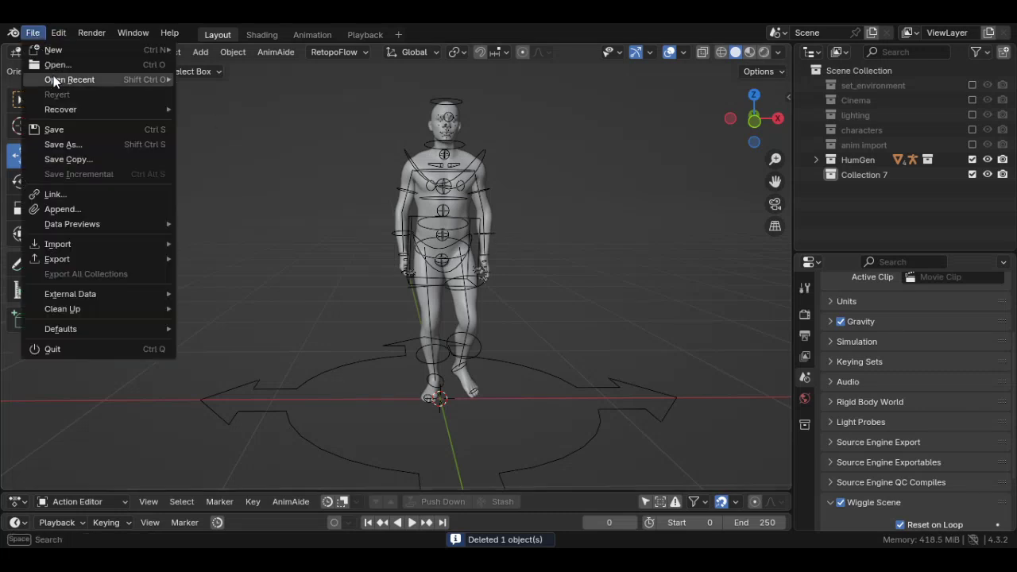
mouse_move(113, 310)
click(221, 308)
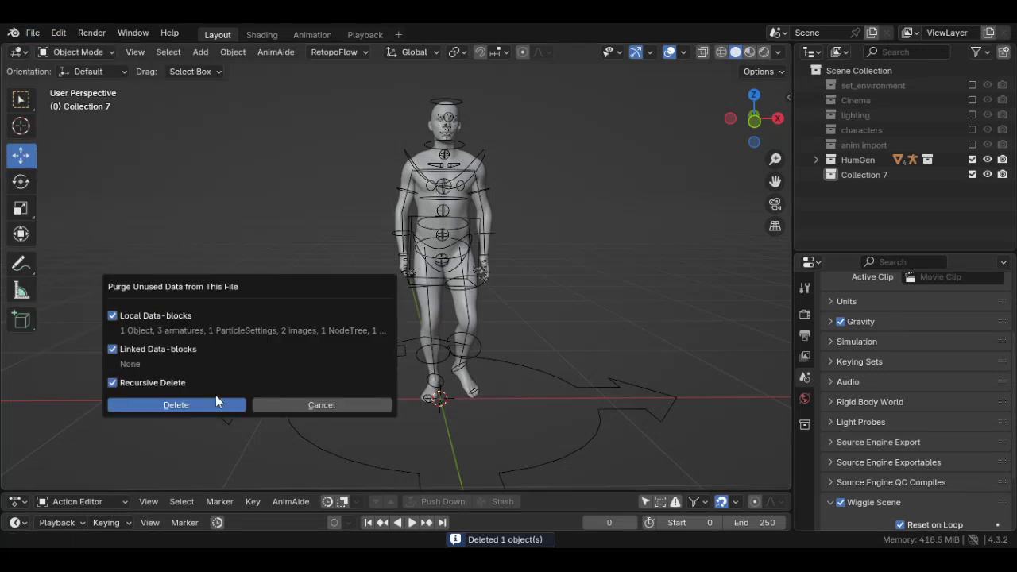
click(215, 397)
Put the Rigify rig in Pose Mode, select only the character's left finger and thumb controls, and enable AnimAide's Anim Offset.
click(497, 232)
key(ctrl+Tab)
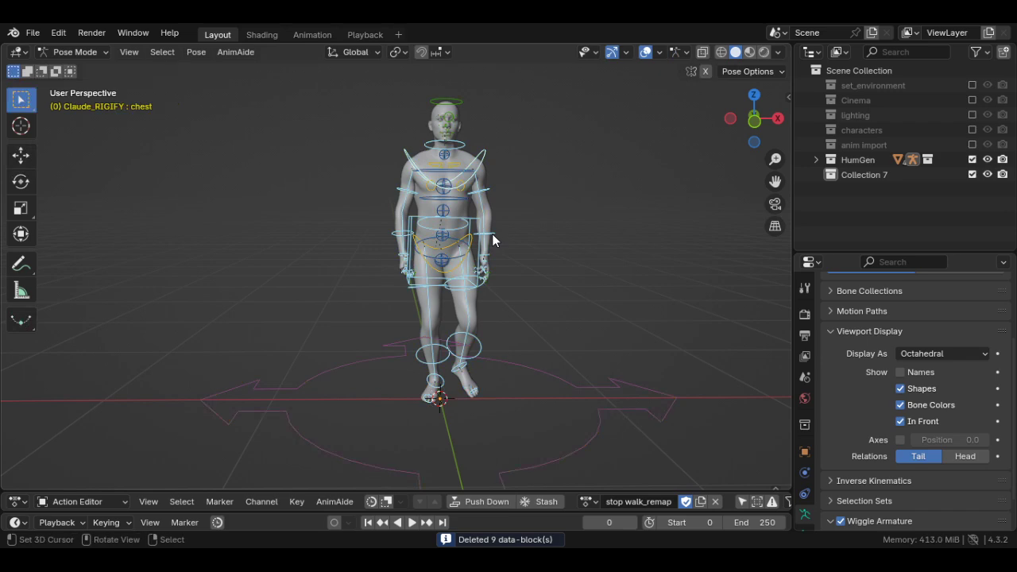
scroll(496, 324, up, 4)
scroll(437, 274, up, 6)
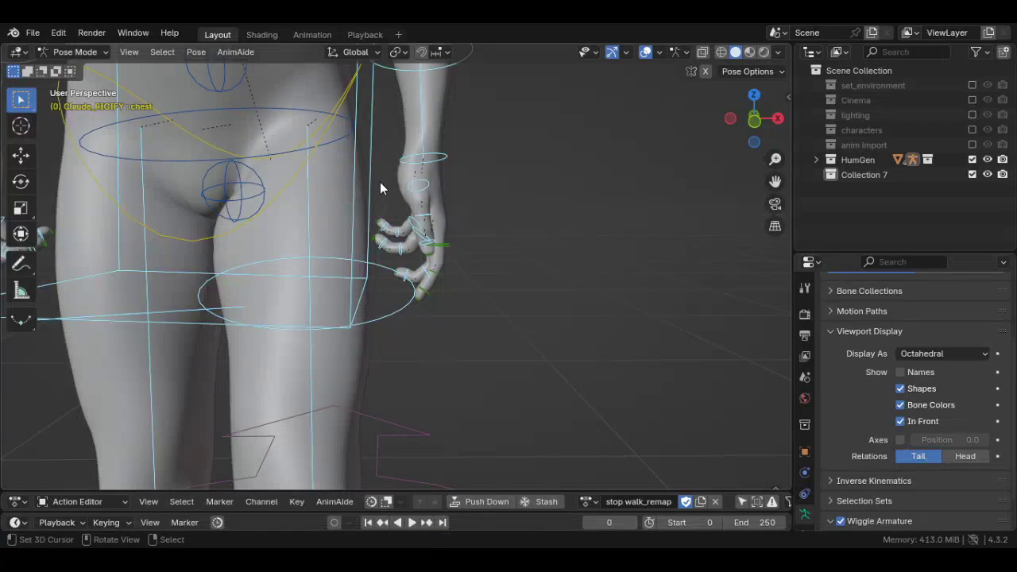
drag(379, 182, 482, 337)
drag(423, 386, 310, 327)
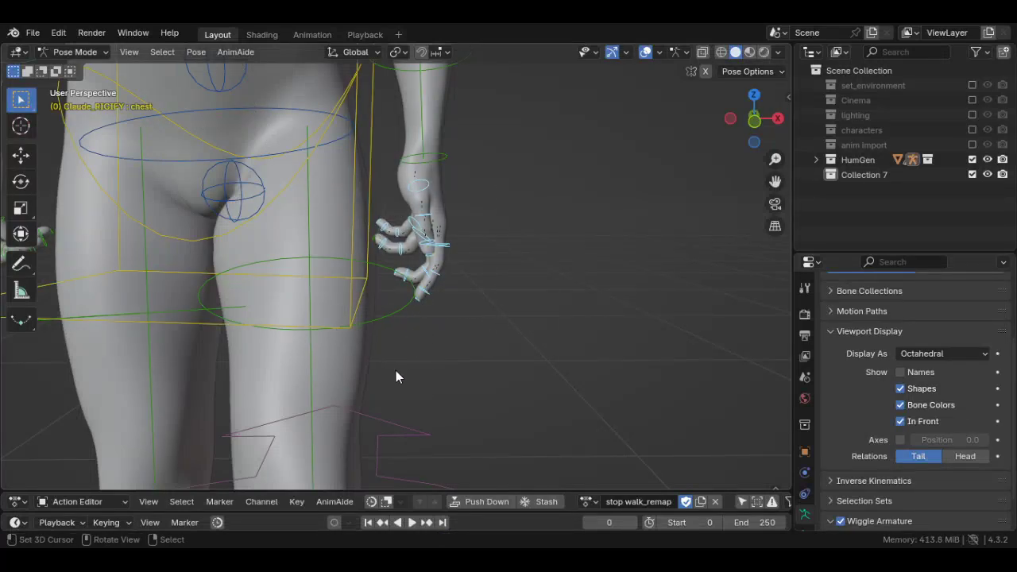
click(371, 502)
Browse the CAC_poses and Current File asset libraries for a hand pose and close the asset shelf.
scroll(478, 232, down, 3)
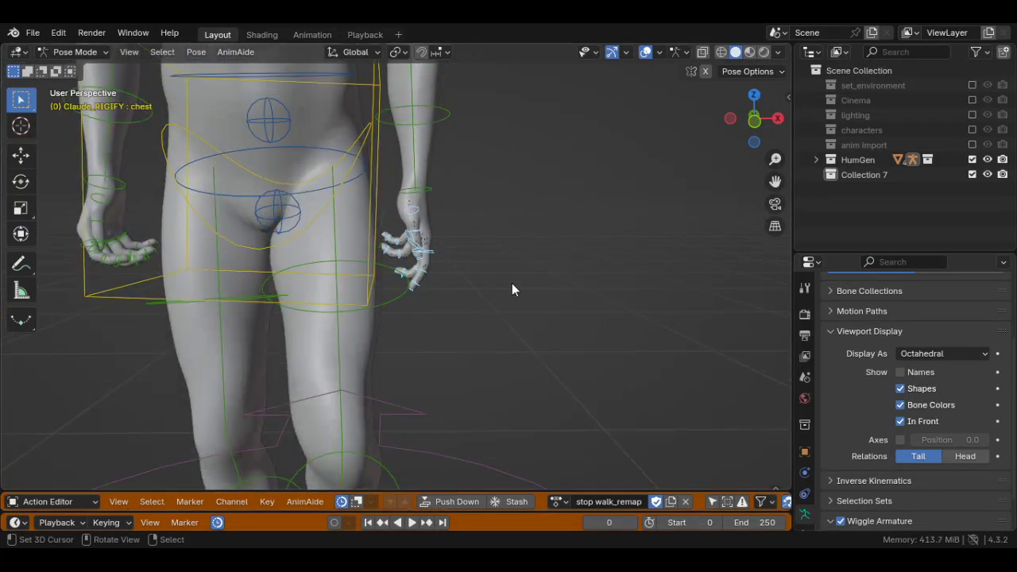
key(n)
key(n)
drag(205, 492, 205, 434)
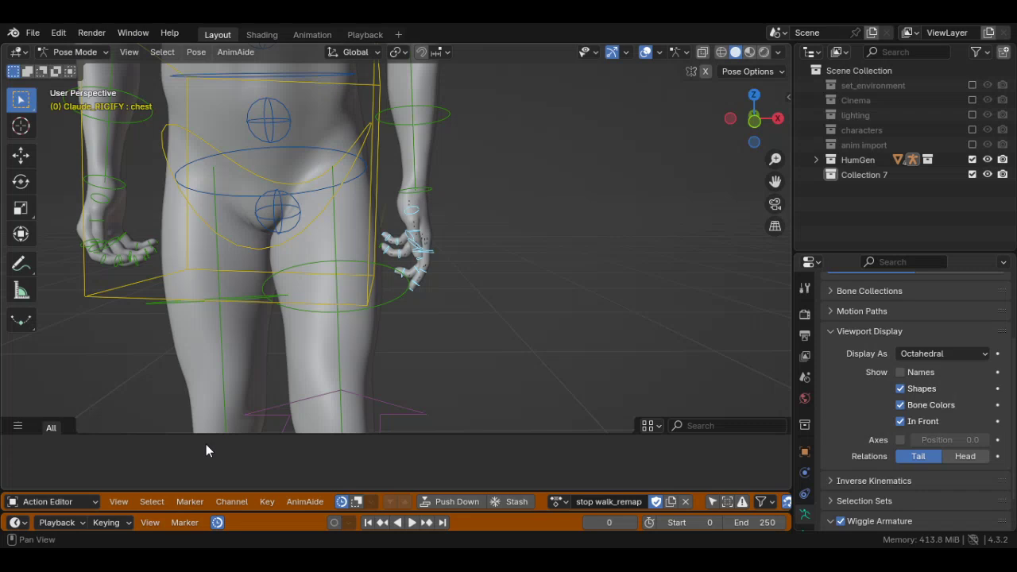
click(18, 427)
click(87, 304)
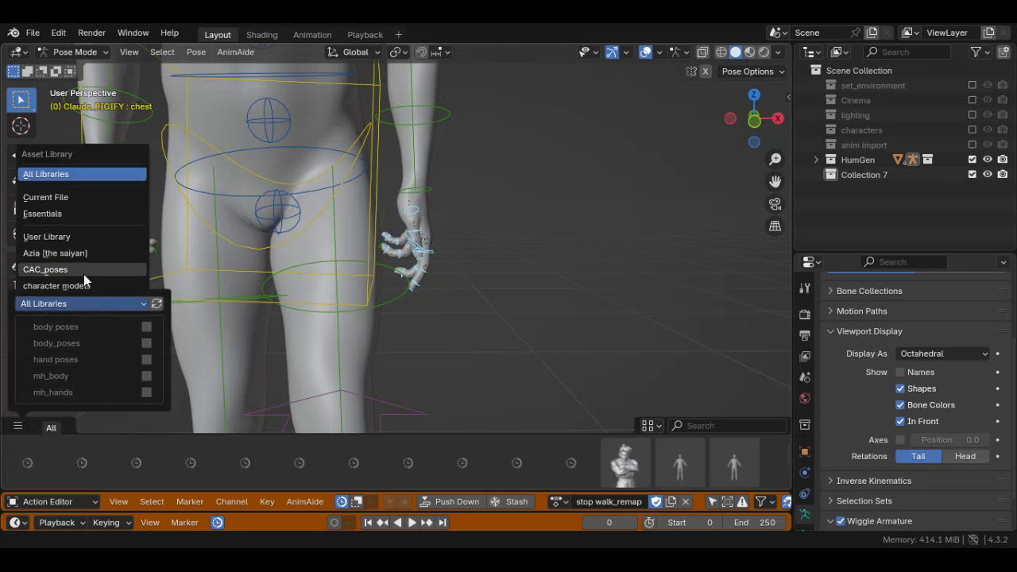
click(83, 274)
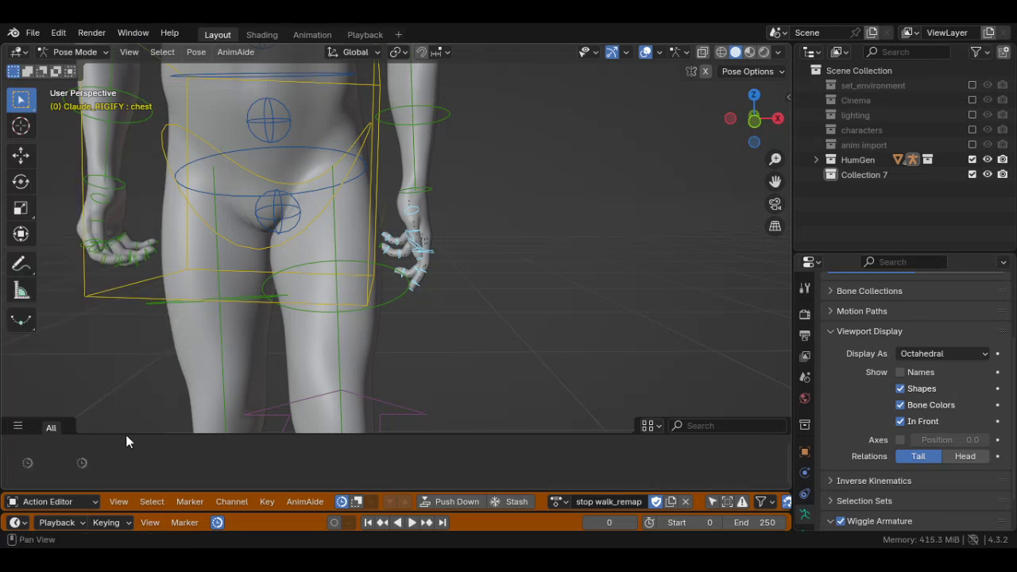
click(18, 428)
click(55, 351)
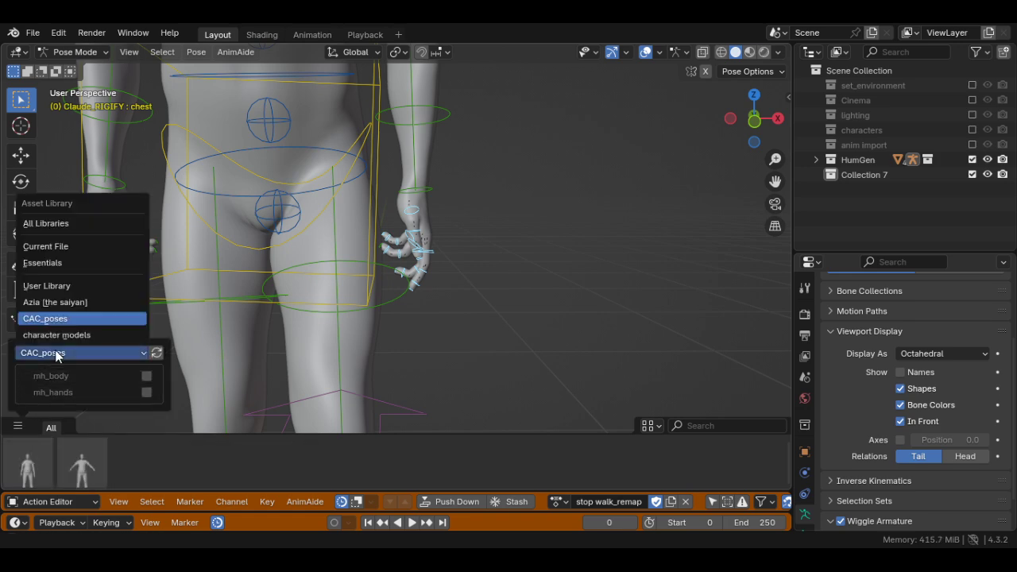
click(62, 246)
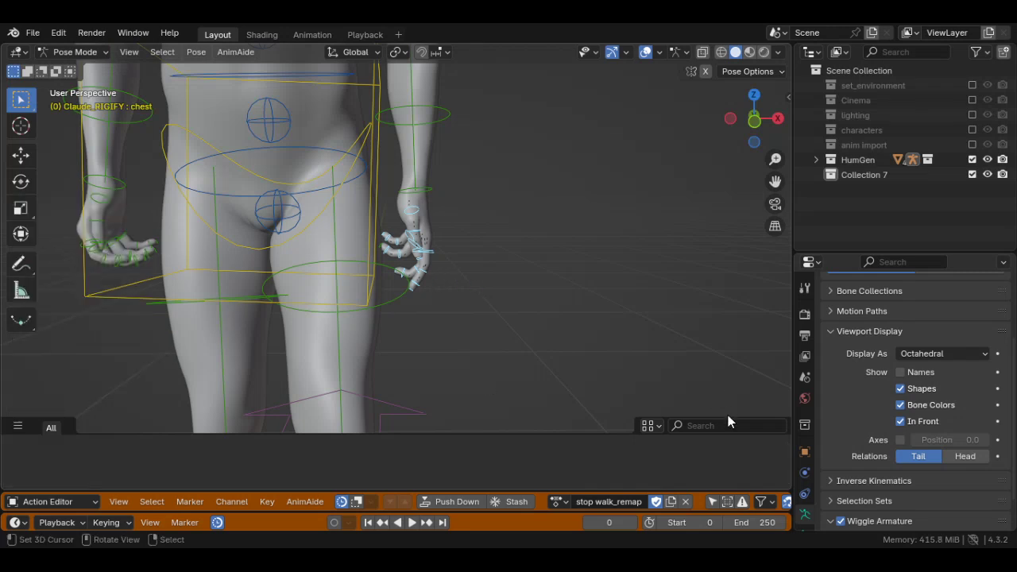
drag(728, 416, 725, 478)
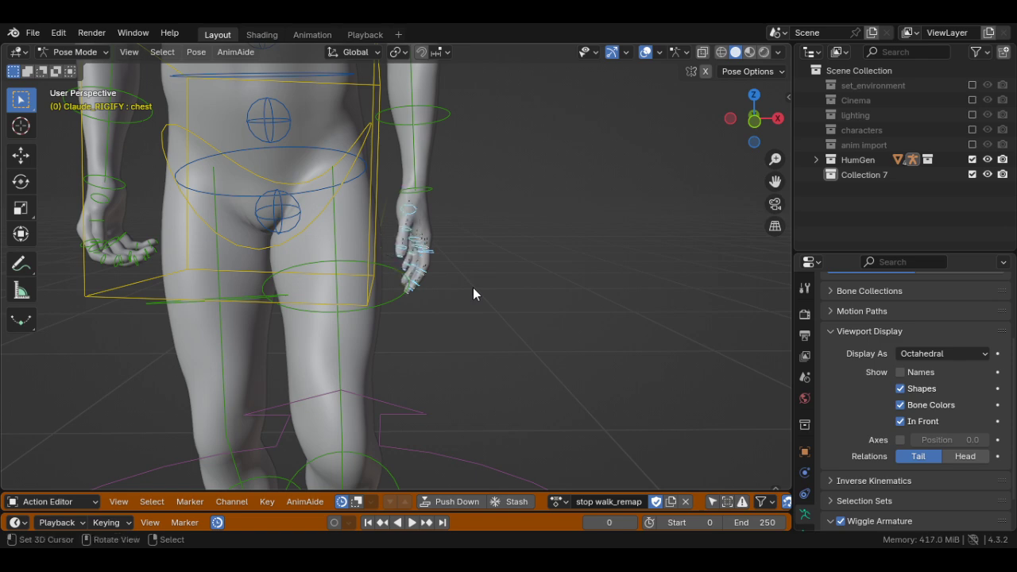
Set the transform orientation to Local and activate the Rotate tool for the left hand controls.
scroll(466, 267, up, 2)
scroll(468, 266, up, 2)
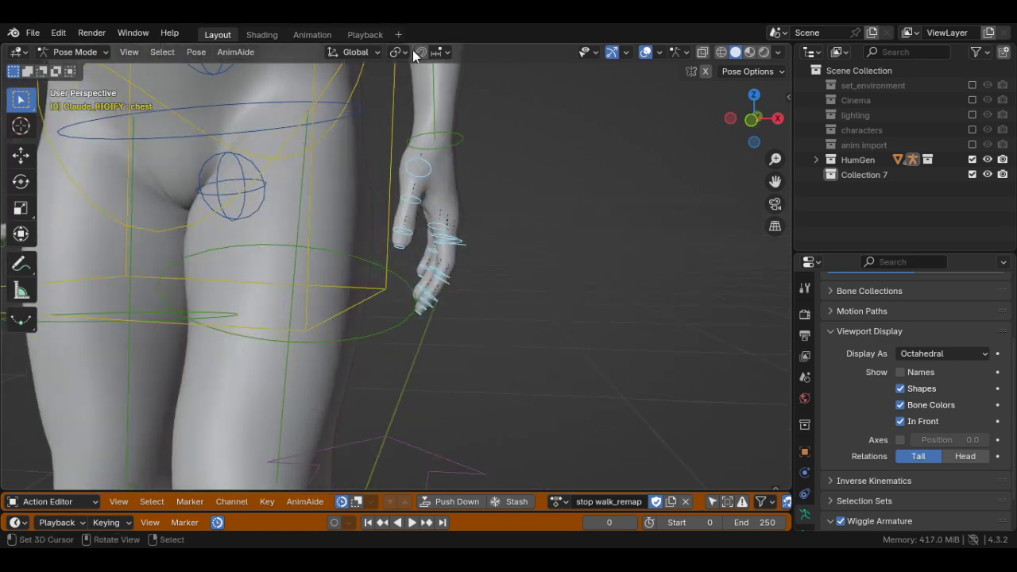
click(397, 52)
click(354, 51)
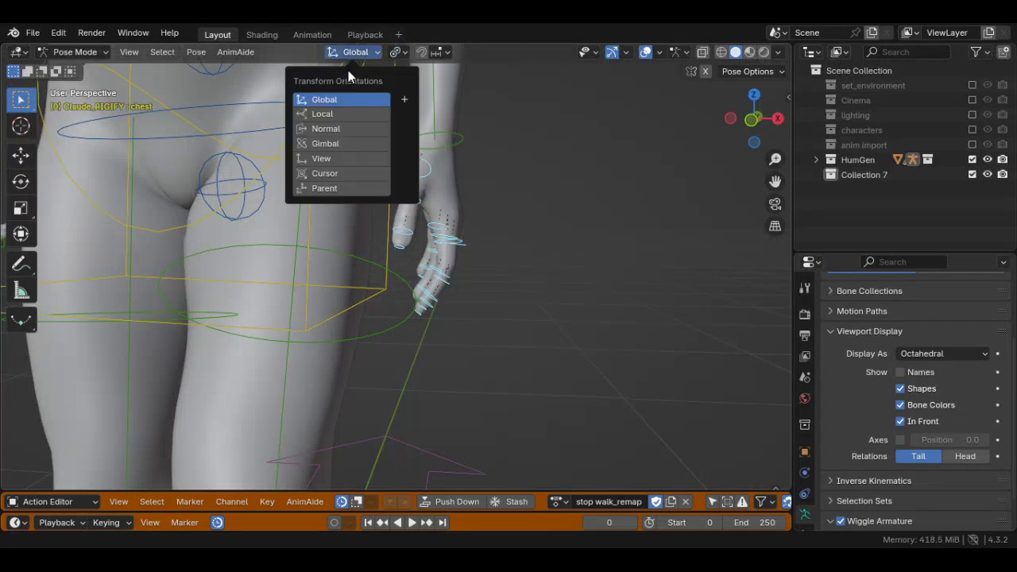
click(341, 114)
scroll(457, 253, up, 2)
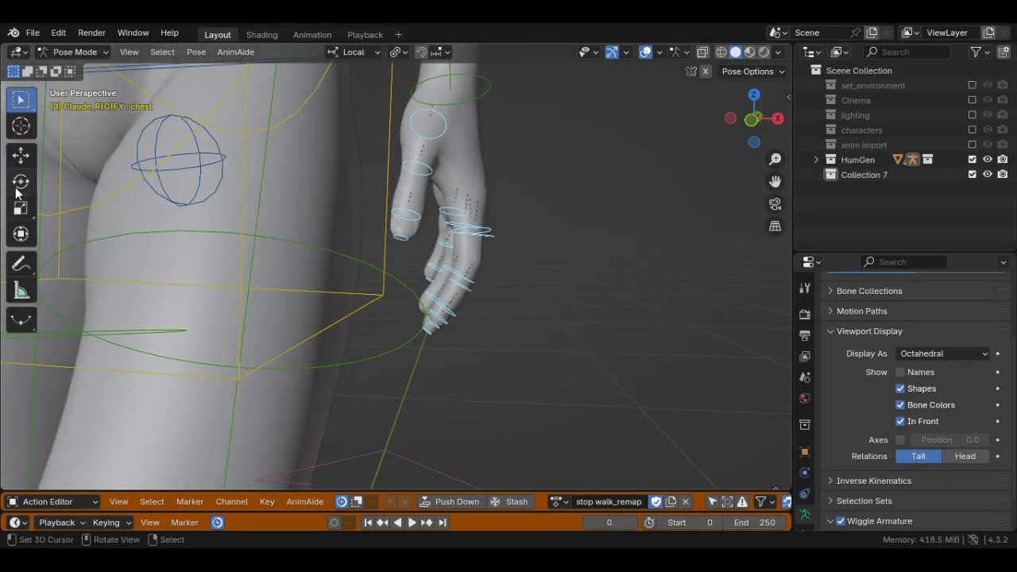
click(21, 182)
Deselect the left thumb controls and curl the remaining fingers about 14° around their local X axis.
drag(280, 107, 423, 231)
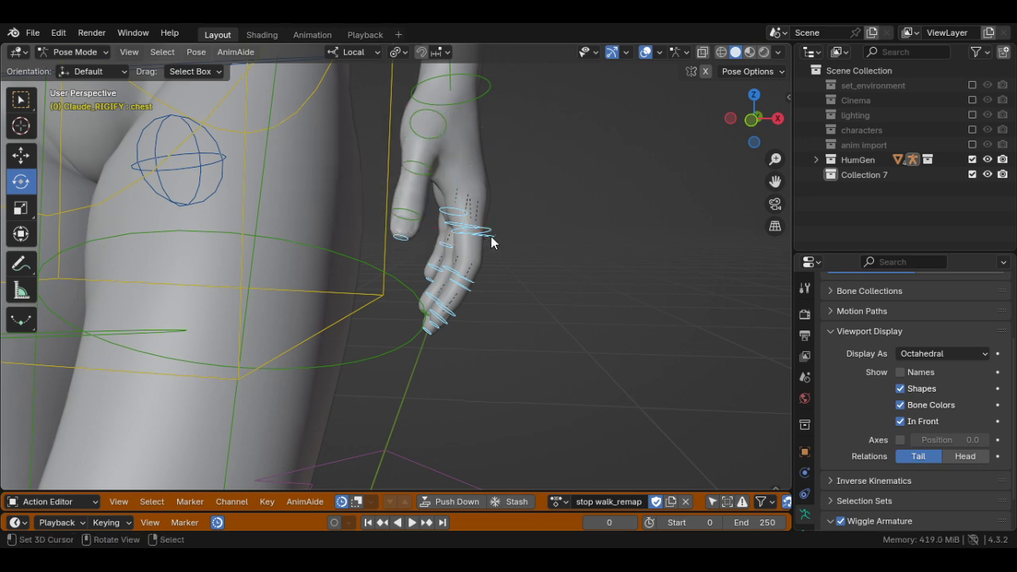
click(403, 237)
middle_drag(402, 238, 477, 244)
drag(499, 250, 472, 260)
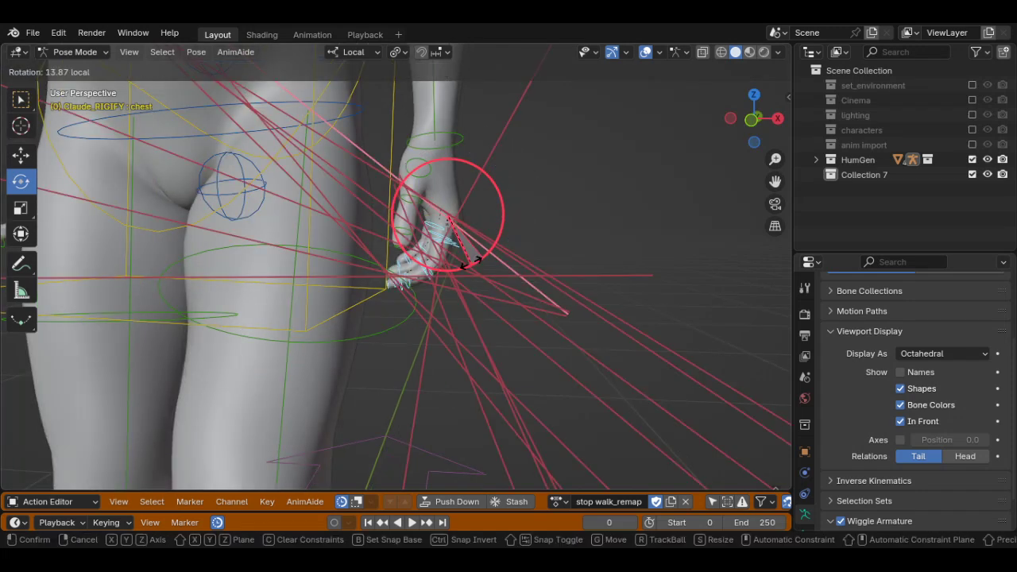
right_click(470, 261)
Adjust the left thumb's pose, rotating its base control thumb.01.L freely with the trackball.
click(429, 236)
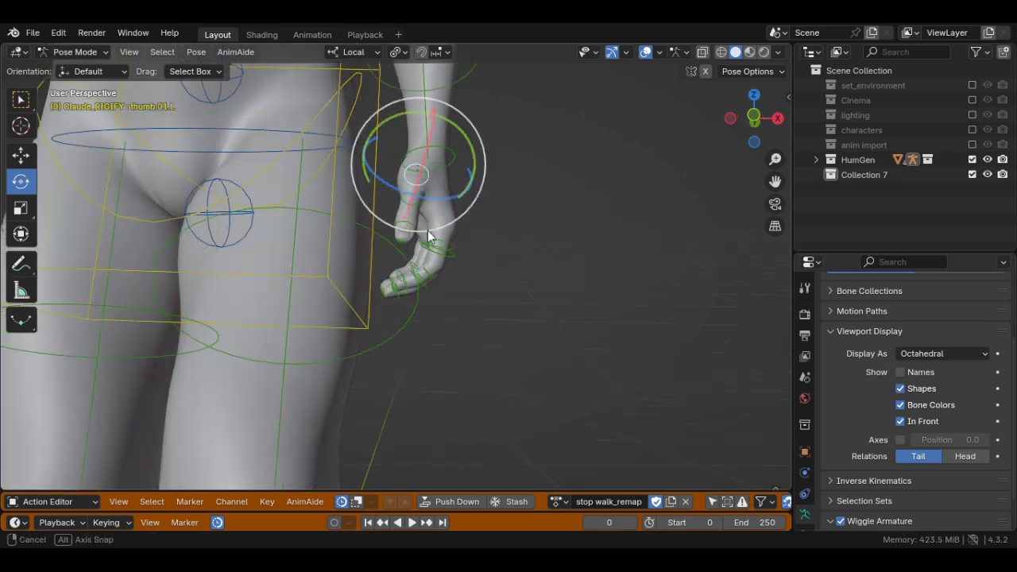
drag(429, 236, 434, 230)
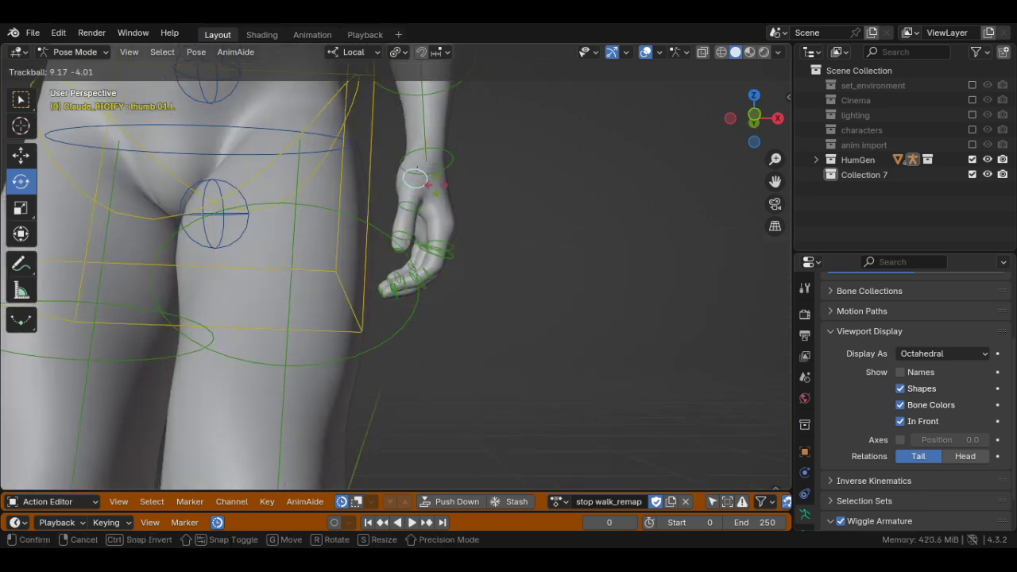
right_click(437, 185)
click(407, 240)
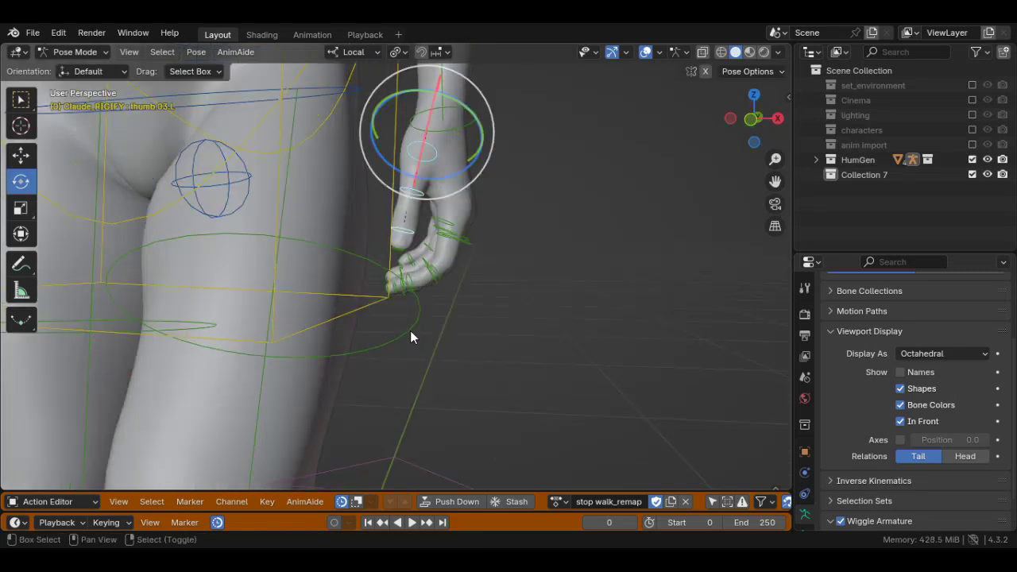
Select all left finger and thumb controls, copy their pose and paste it mirrored onto the right hand.
ctrl+click(379, 344)
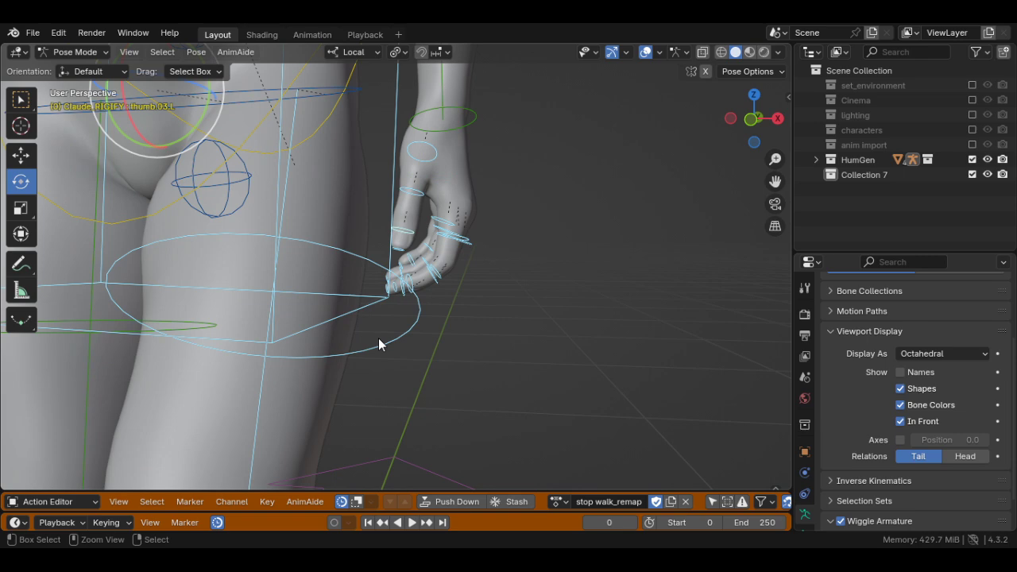
middle_drag(379, 345, 548, 287)
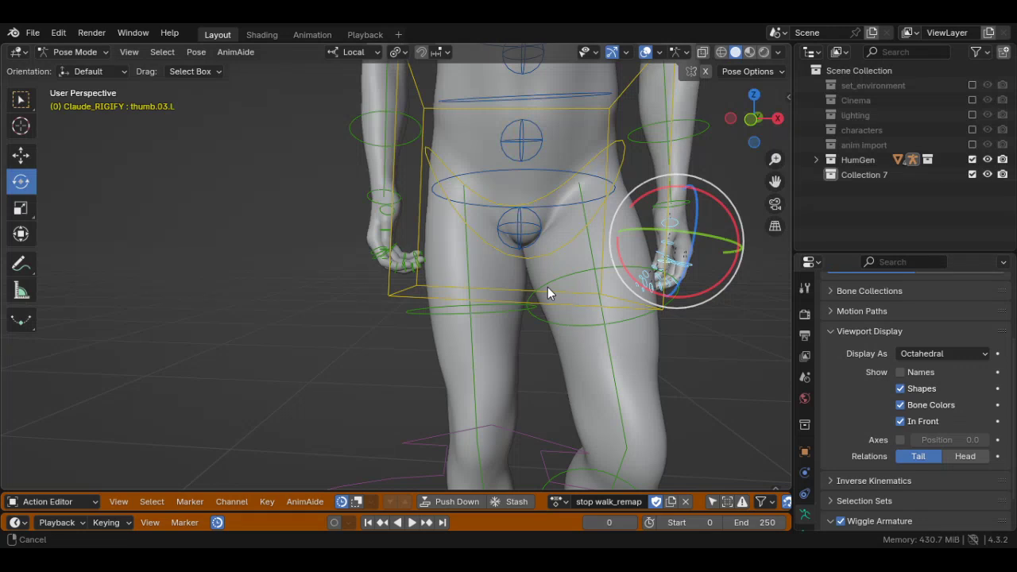
ctrl+middle_drag(547, 287, 464, 296)
key(ctrl+c)
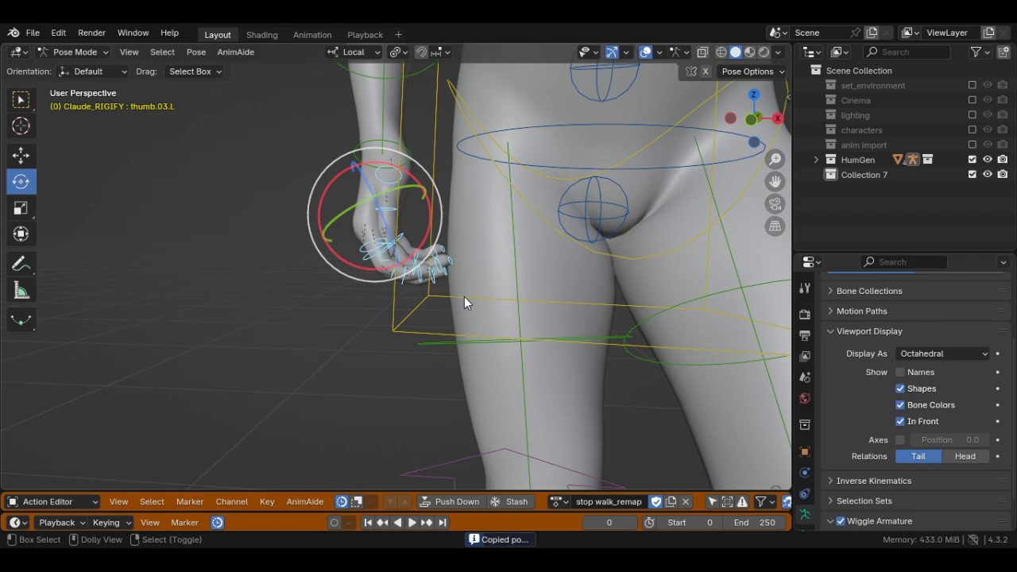
key(ctrl+v)
ctrl+middle_drag(463, 296, 544, 202)
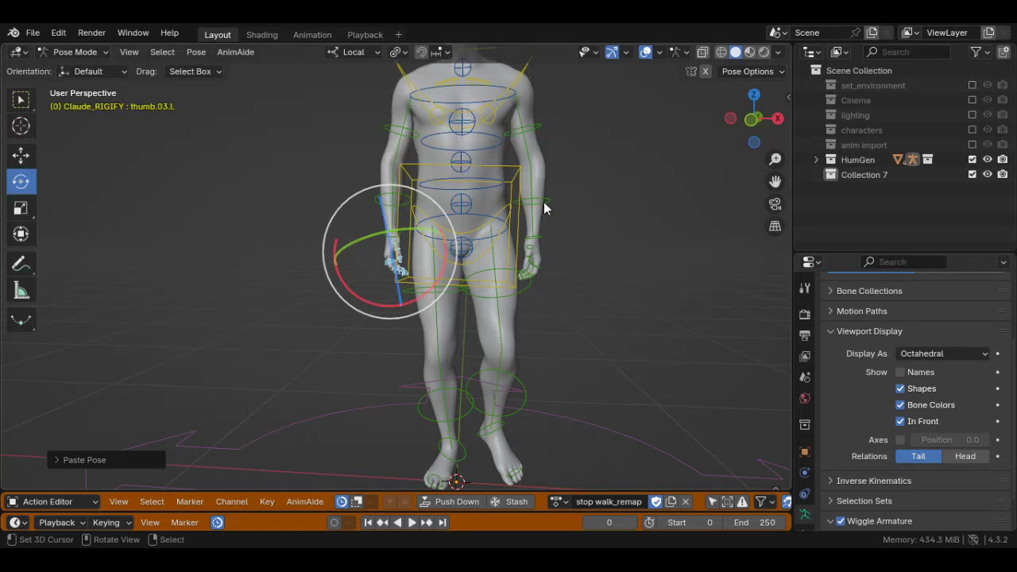
Rotate forearm_fk.L slightly away from the body, and rotate its mirrored control forearm_fk.R outward by about 13° on its local axis.
click(544, 203)
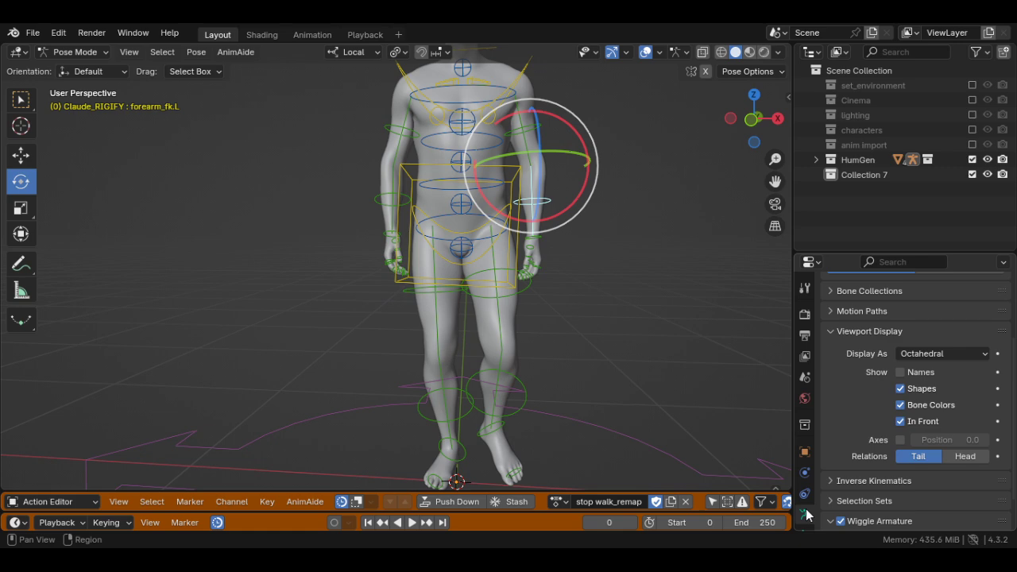
ctrl+scroll(804, 514, down, 1)
middle_drag(570, 193, 545, 233)
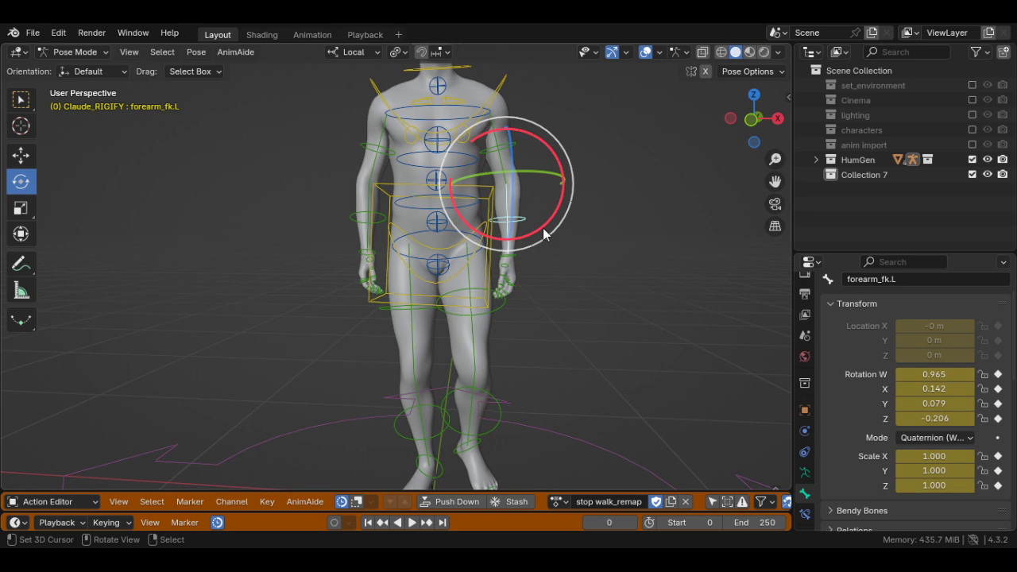
key(ctrl+shift+m)
key(r)
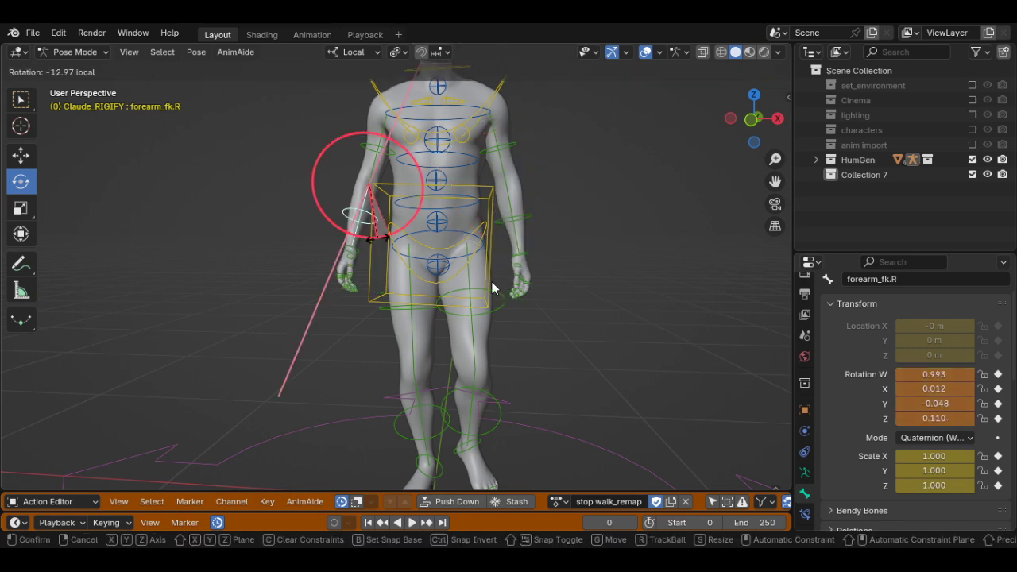
click(491, 281)
scroll(491, 281, down, 2)
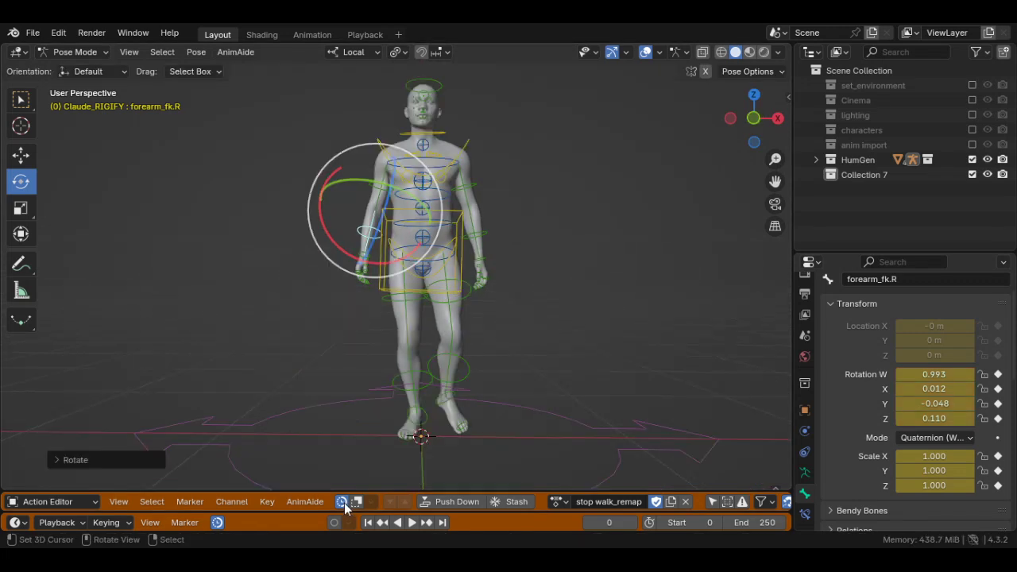